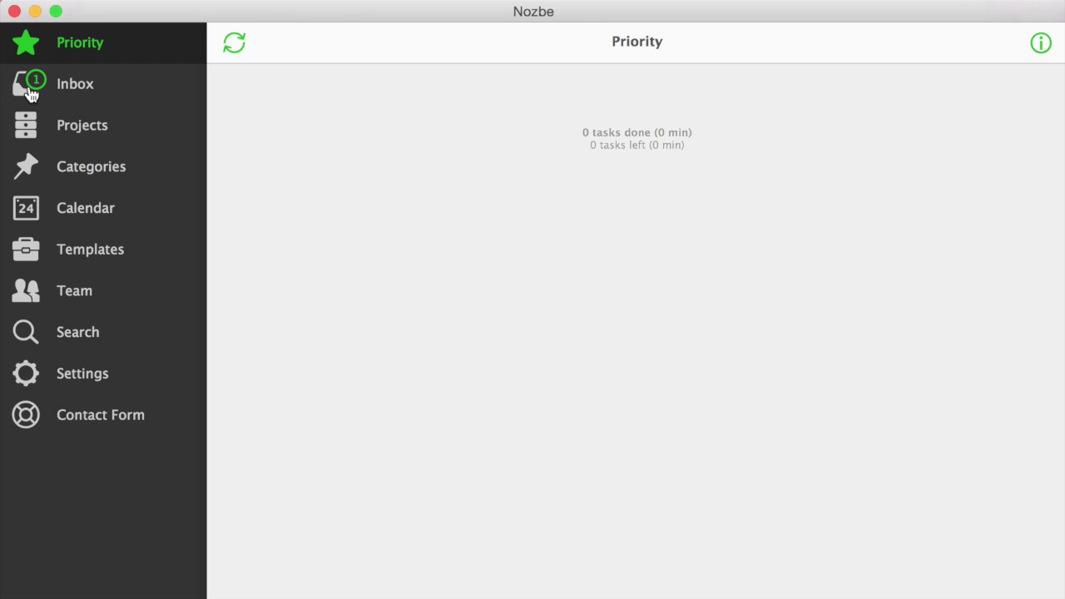
Go from the Inbox to test project and open test task's details.
click(31, 94)
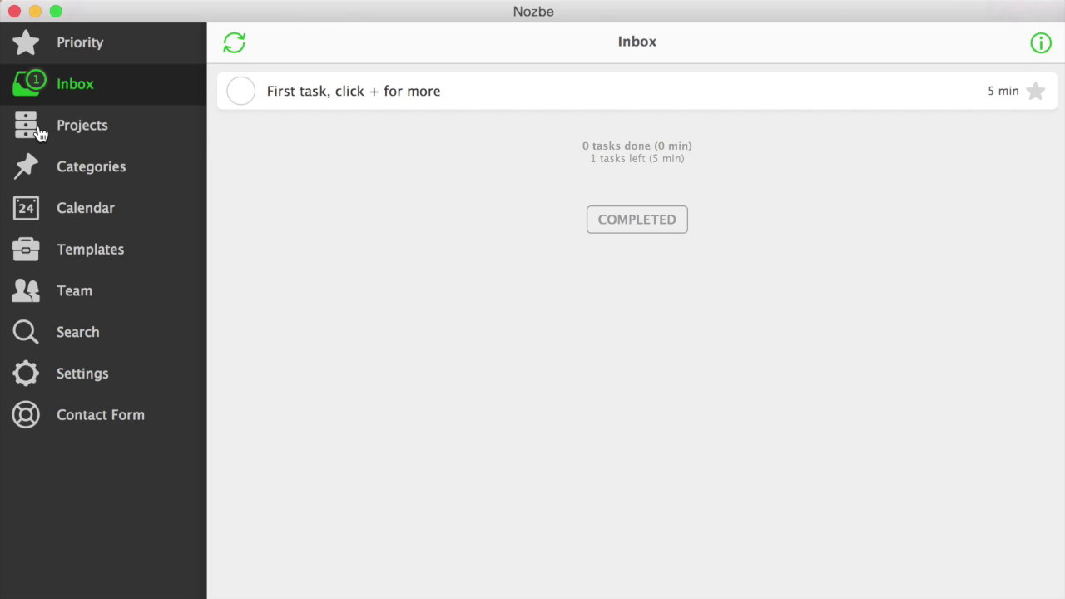
click(39, 133)
click(209, 98)
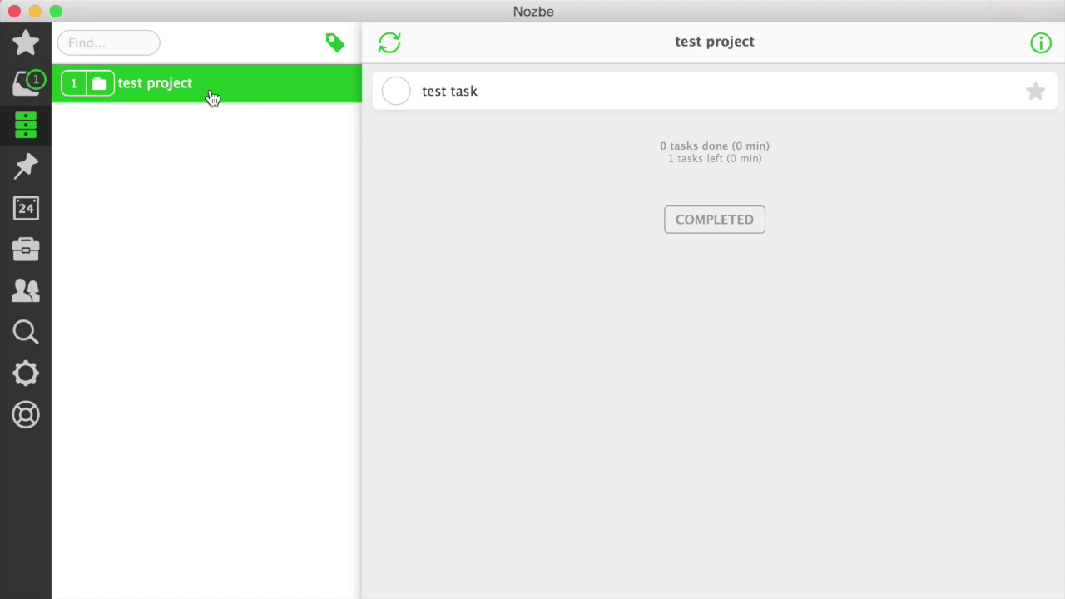
click(591, 95)
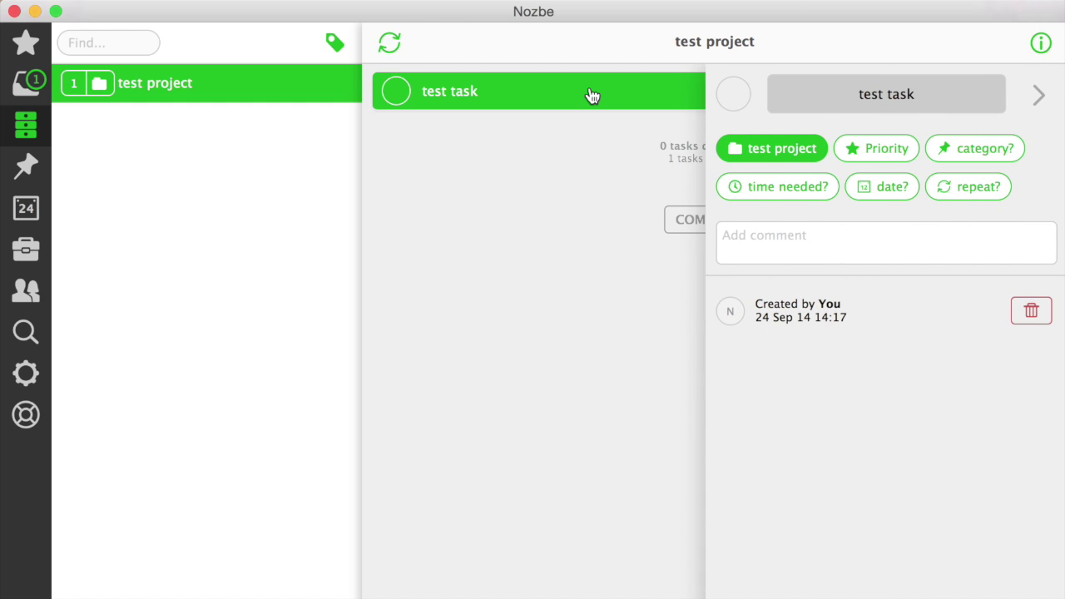
Browse test project's info, Activity and Attachments tabs, then narrow the window.
click(1042, 43)
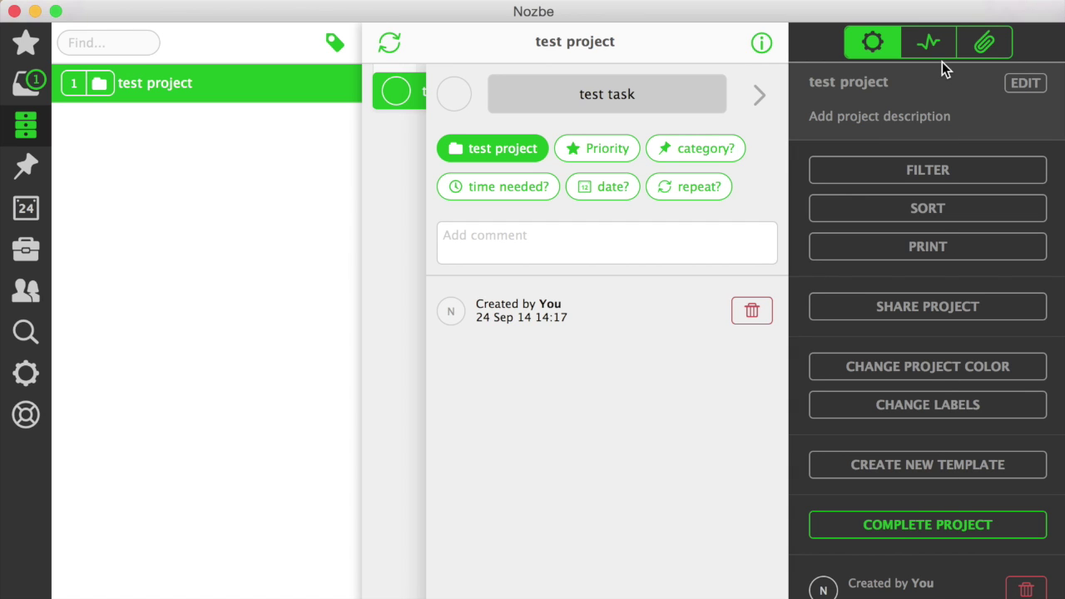
click(931, 41)
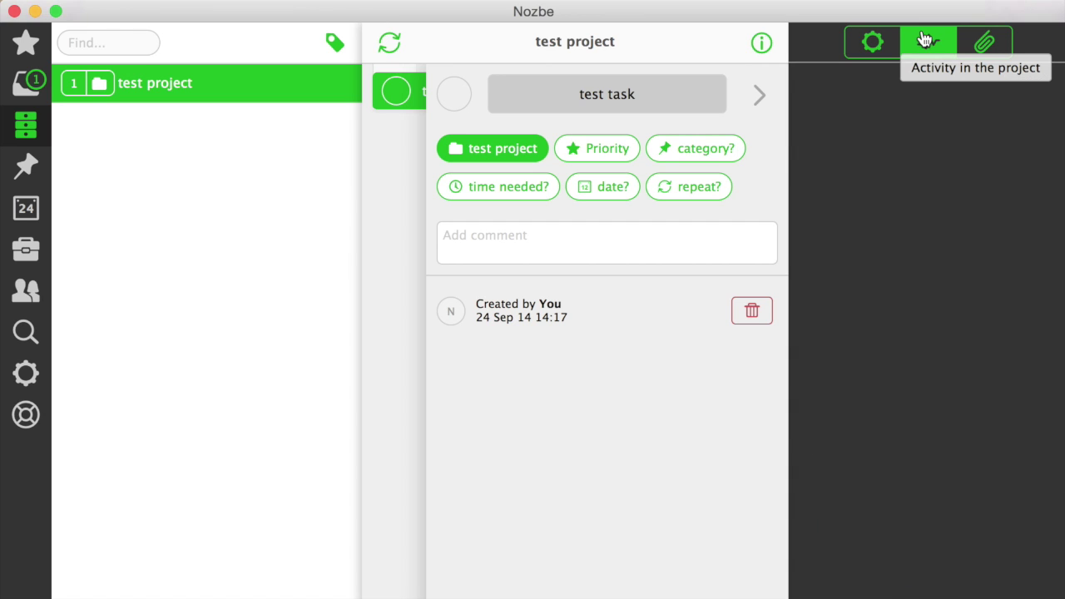
click(991, 42)
click(874, 41)
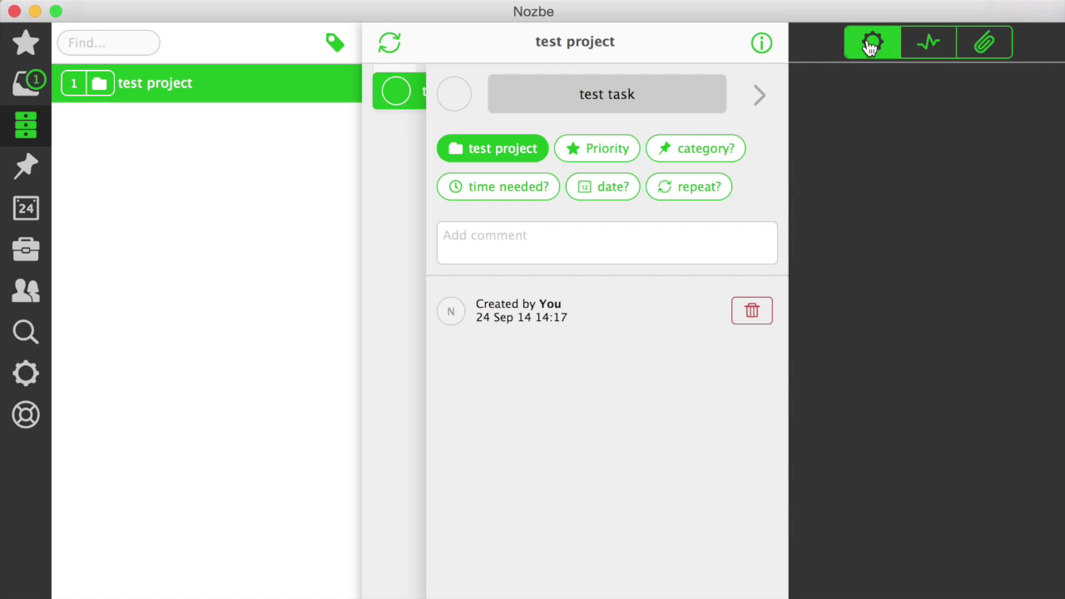
drag(1064, 250, 319, 258)
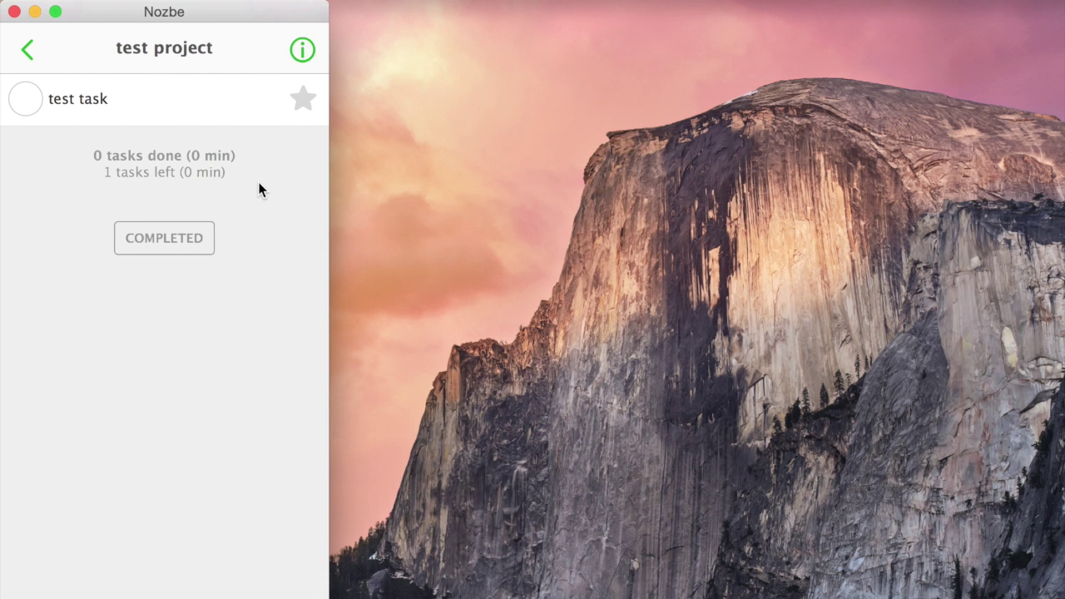
In the compact layout, visit Priority, Inbox and the projects list via the sidebar.
click(30, 50)
click(29, 52)
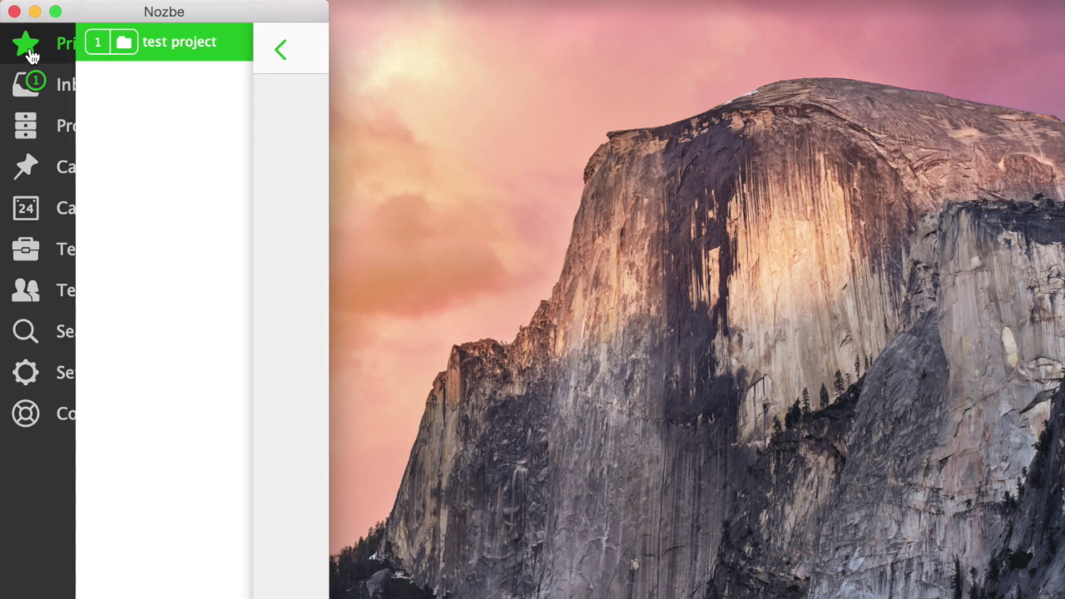
click(30, 55)
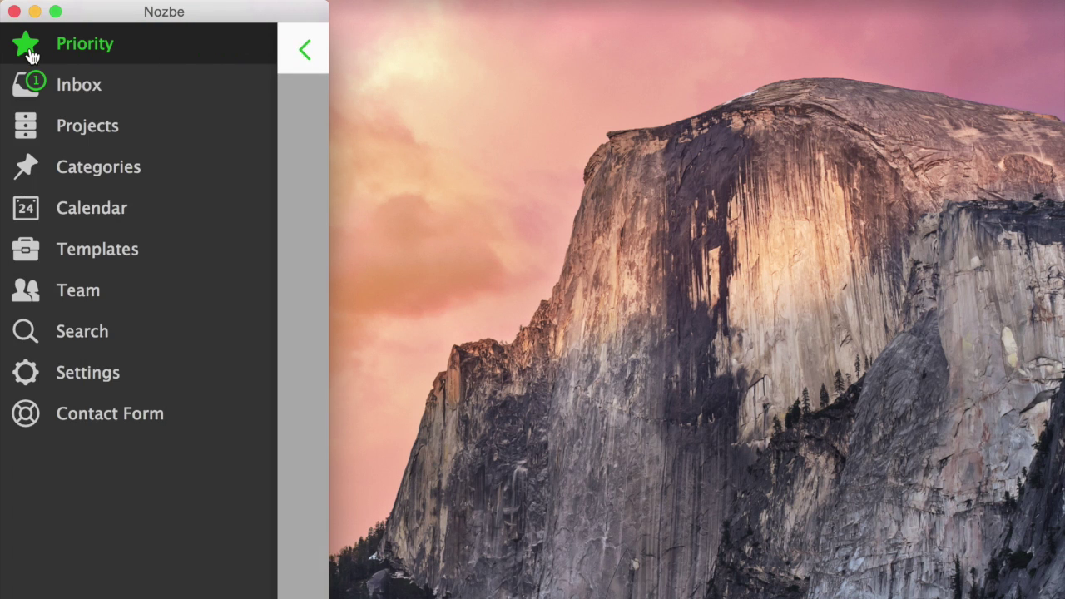
click(29, 84)
click(28, 55)
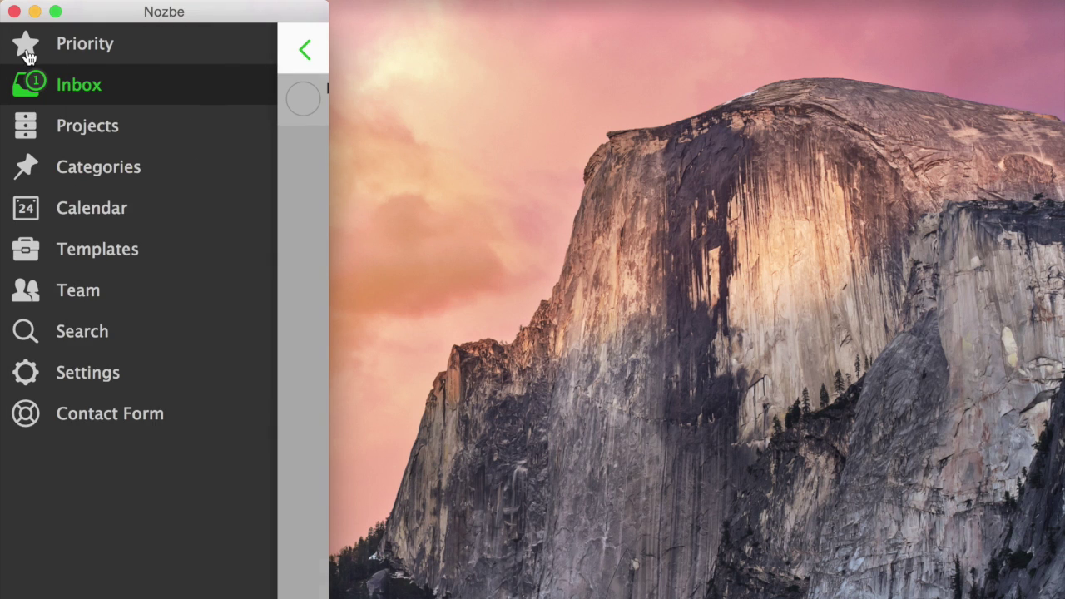
click(28, 125)
Open test project, view test task's details and the project info, then return.
click(167, 53)
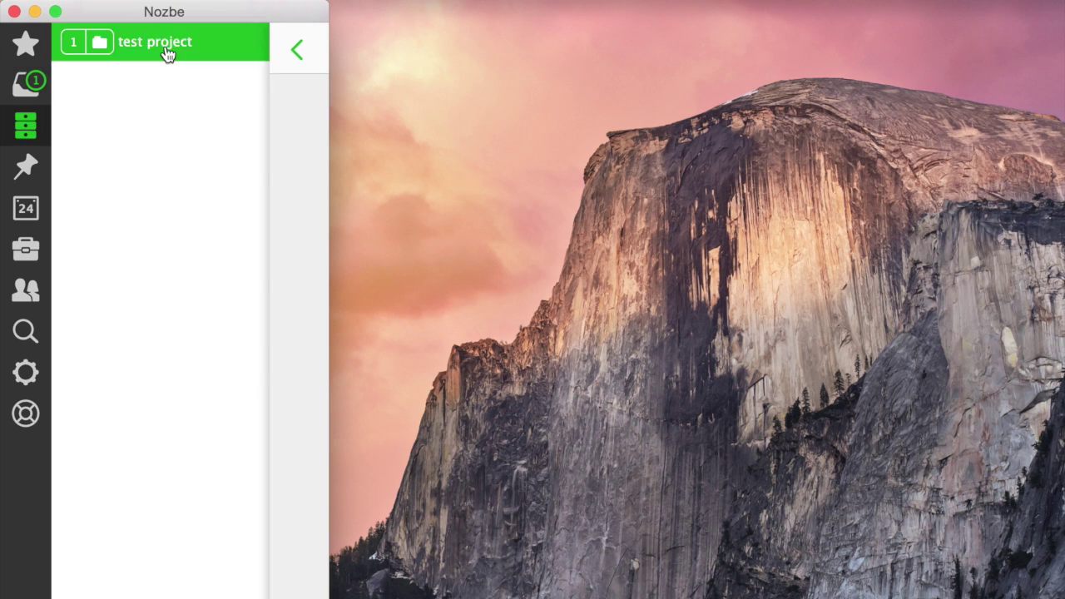
click(153, 100)
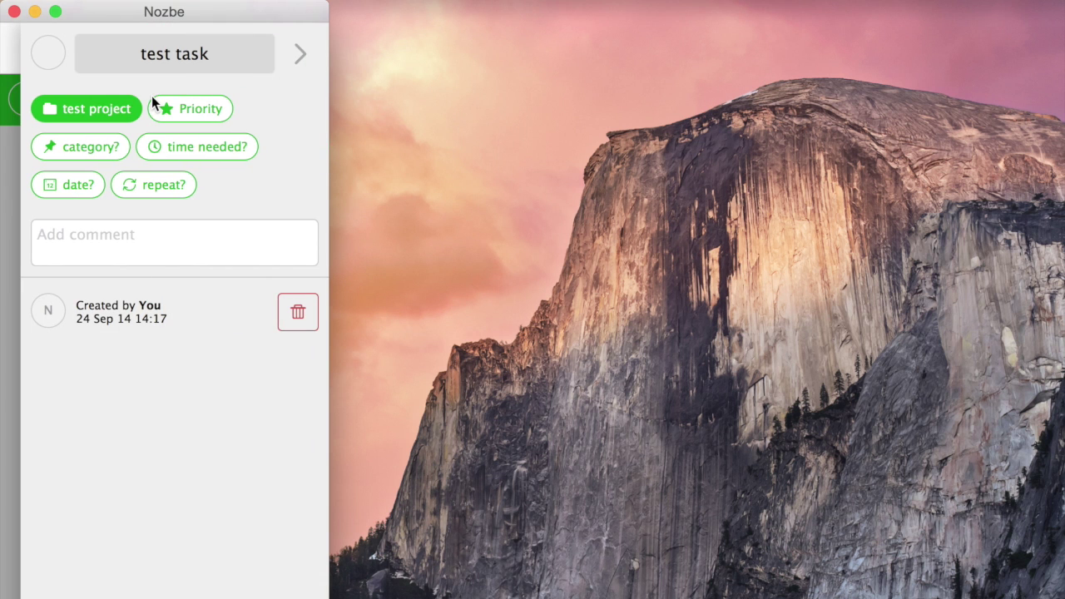
click(296, 59)
click(308, 55)
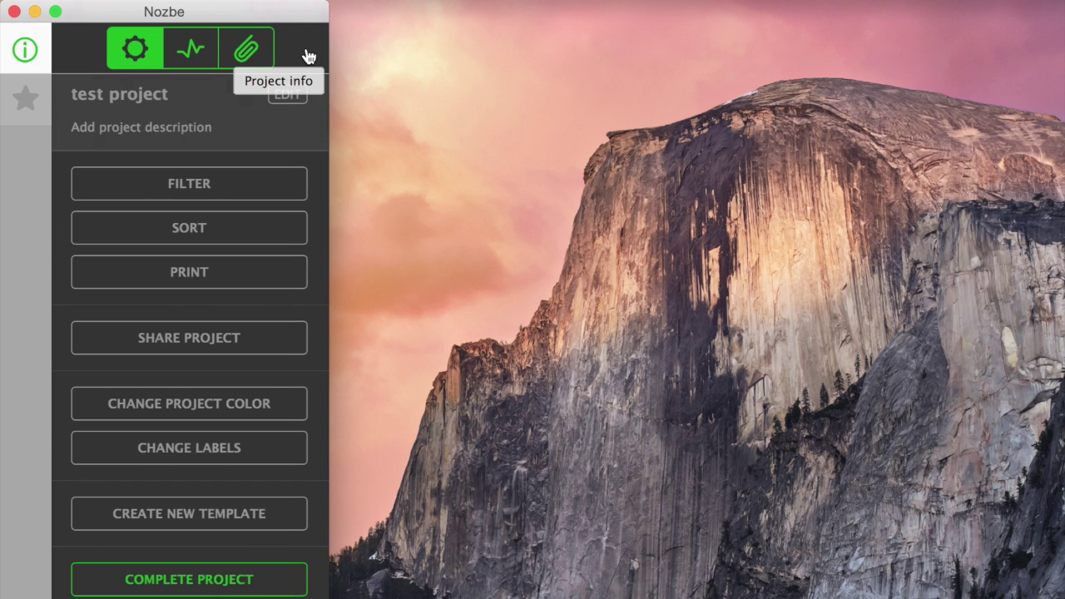
click(25, 50)
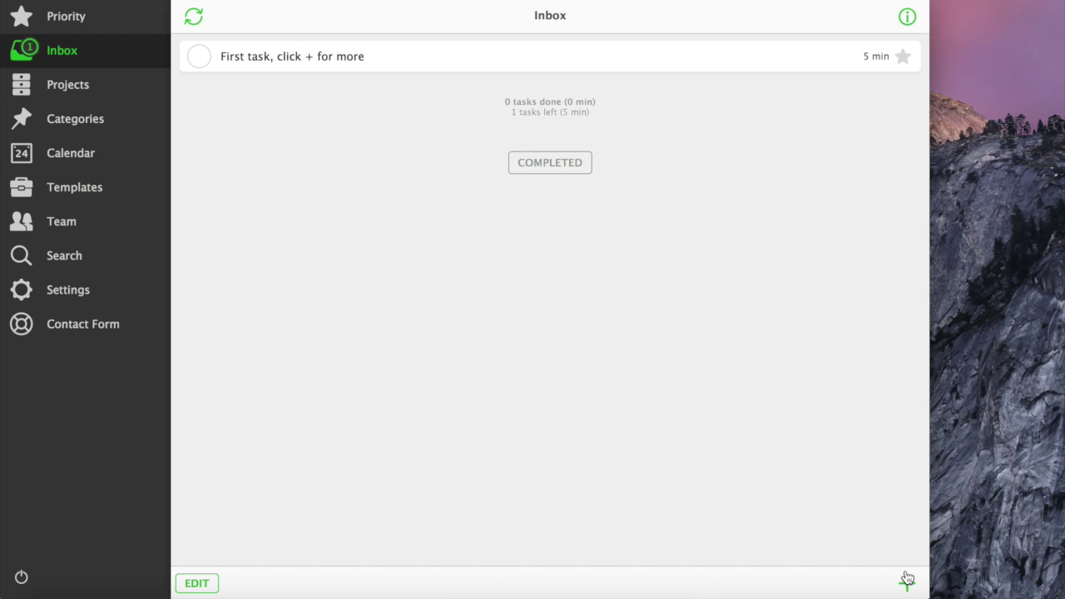
Add Inbox tasks 'Explain why putting things in Inbox is important' and 'Show magic arrow in action' at the bottom.
click(909, 584)
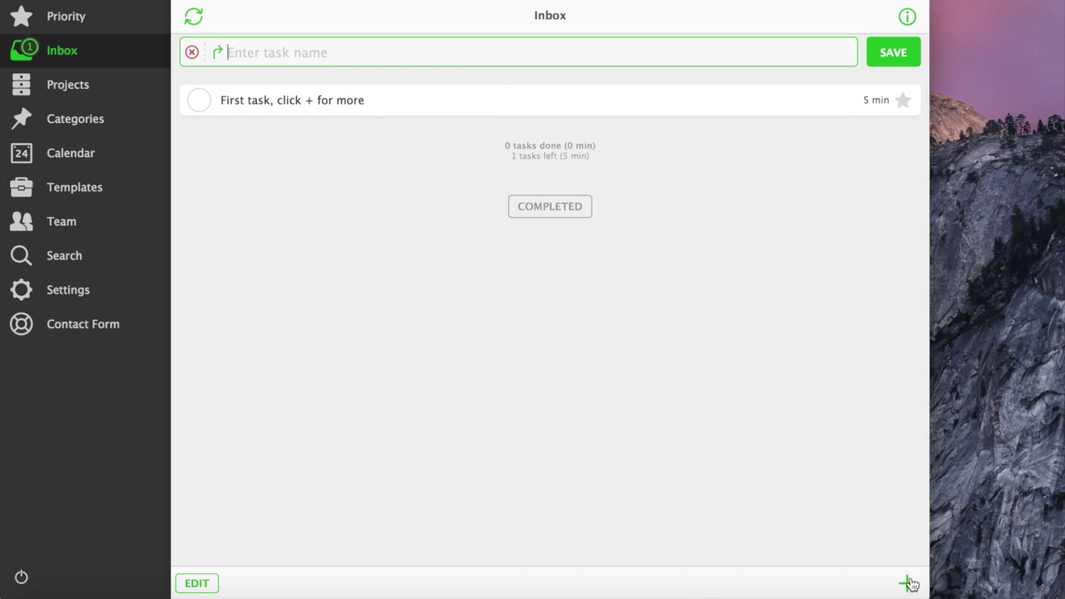
text(Explain why putting things in Inbox is important)
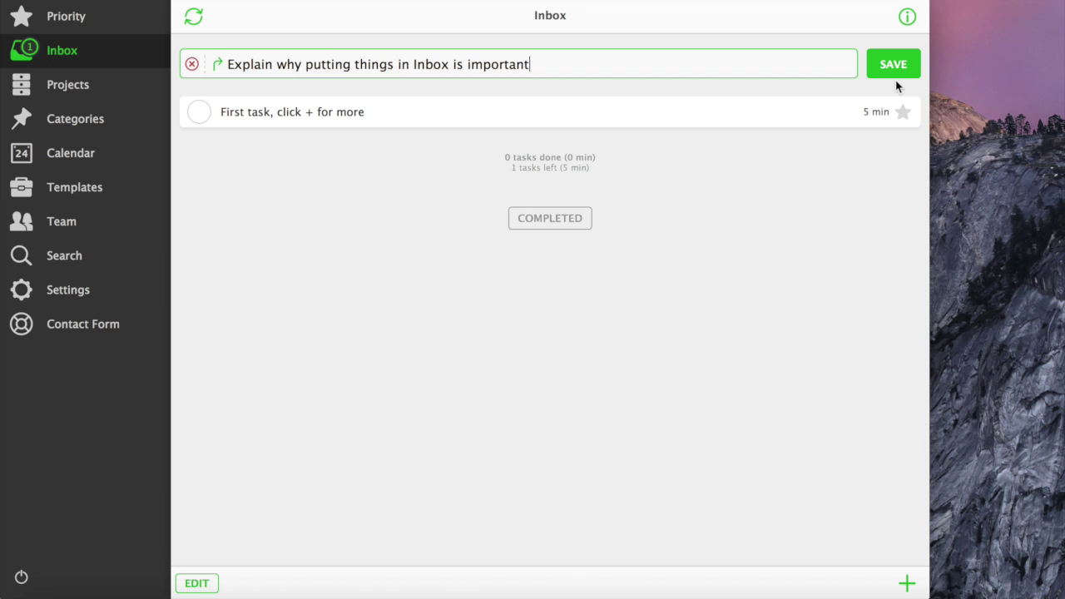
click(897, 70)
text(Show magic arrow in a)
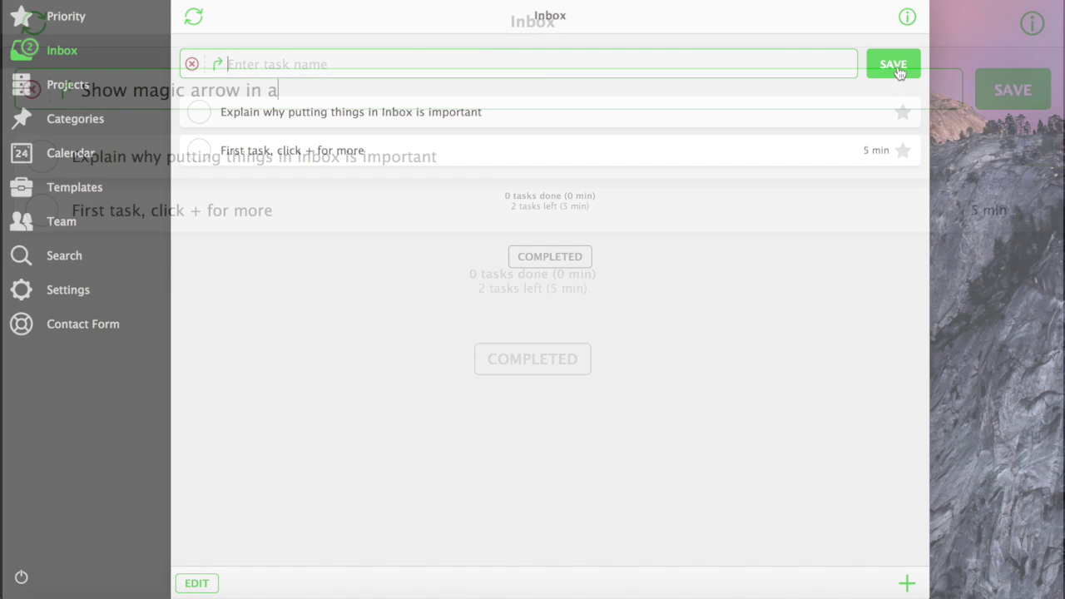
text(ction)
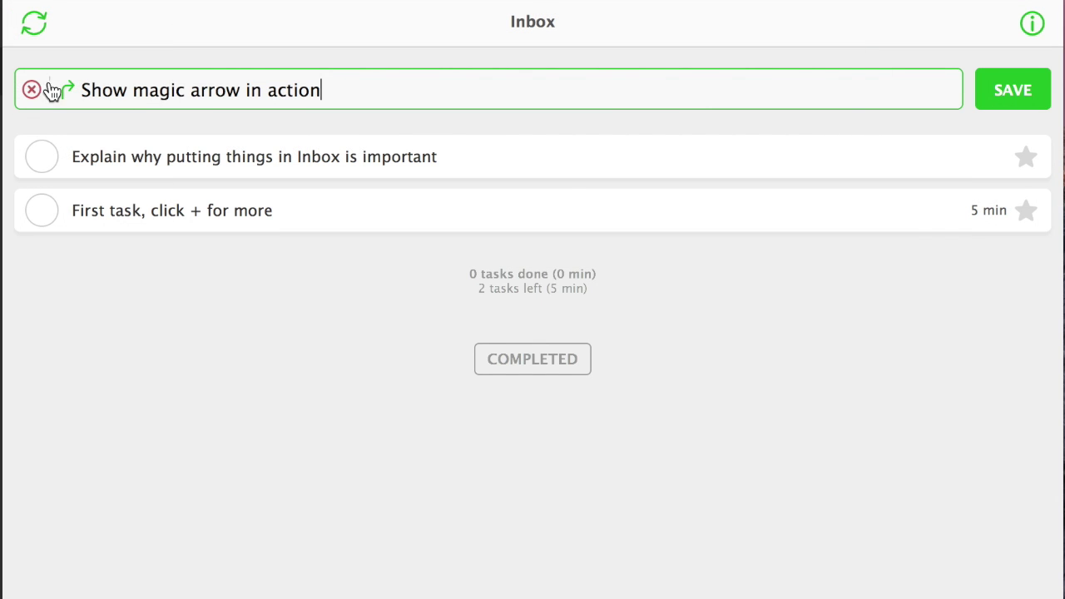
click(69, 91)
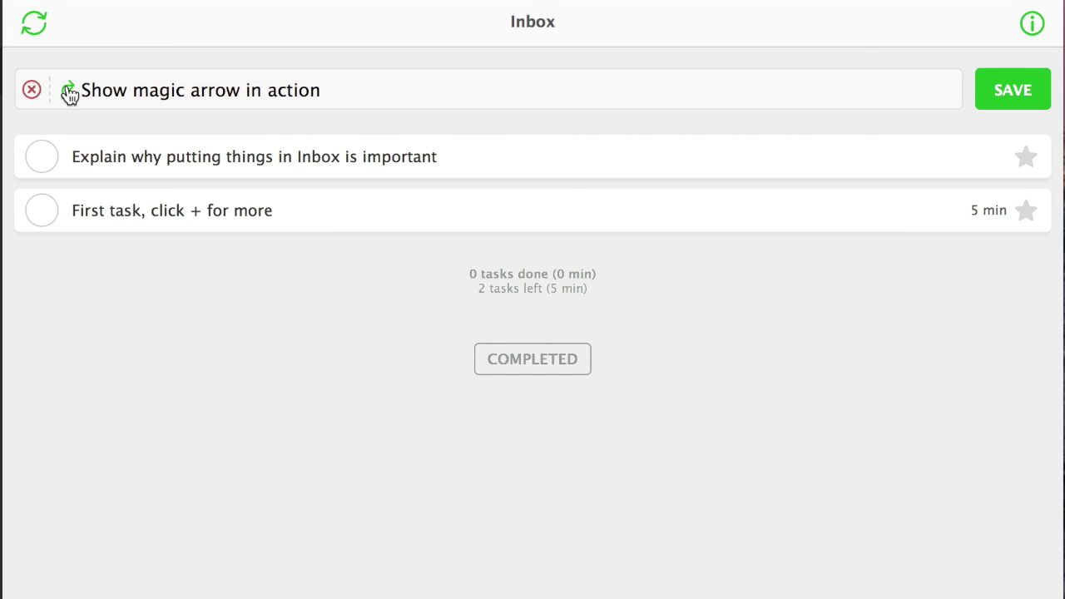
click(1001, 100)
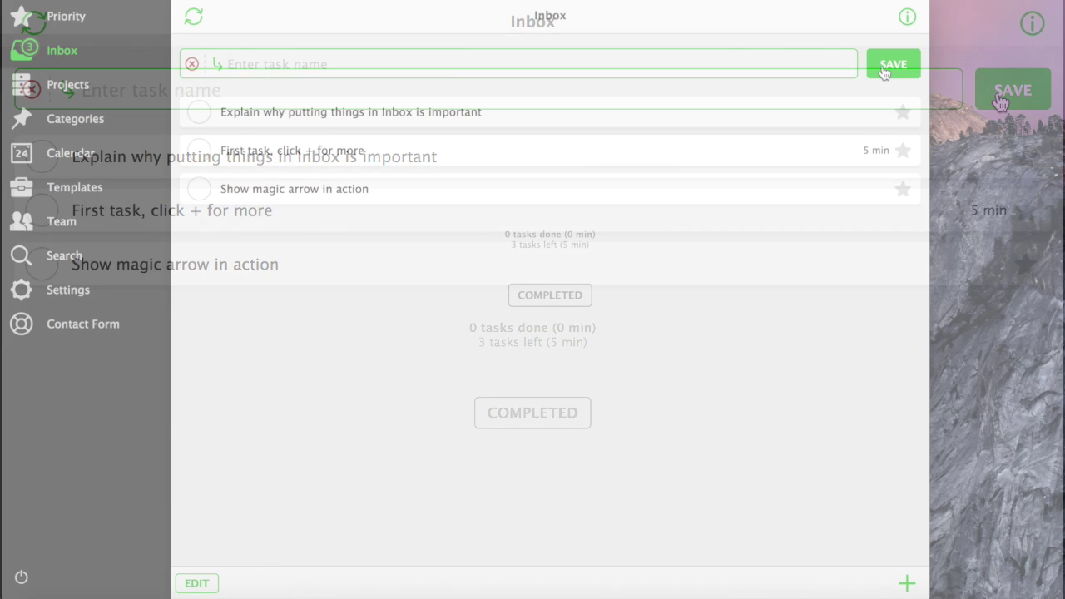
Add 'Zero out my Email Inbox' with 1 h, due today, plus a comment, and open it.
text(Zero out my Email Inbox #)
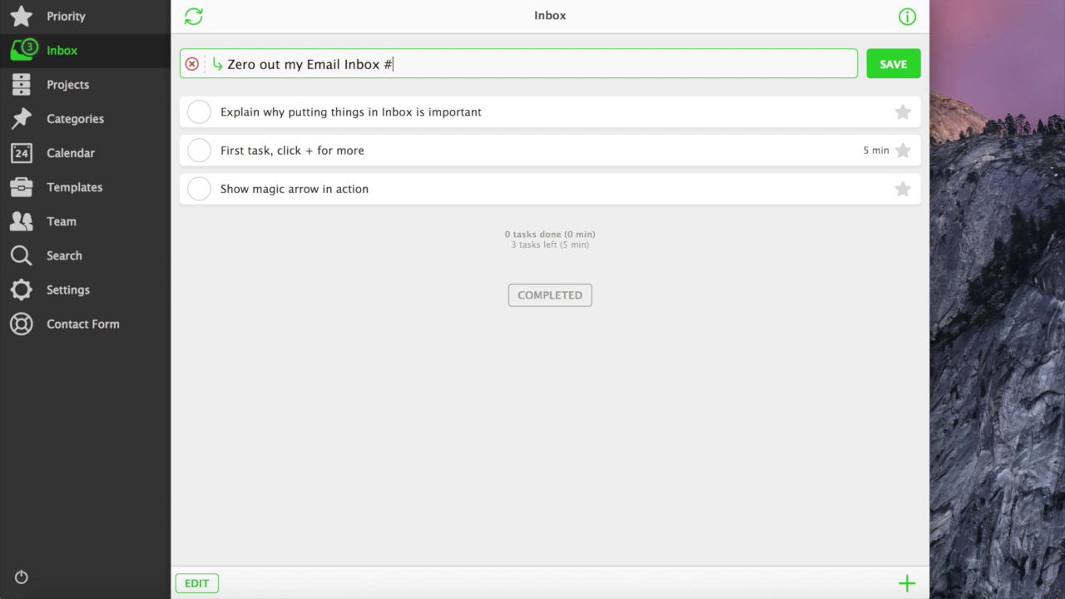
text(1)
key(Down)
key(Down)
text(#today )
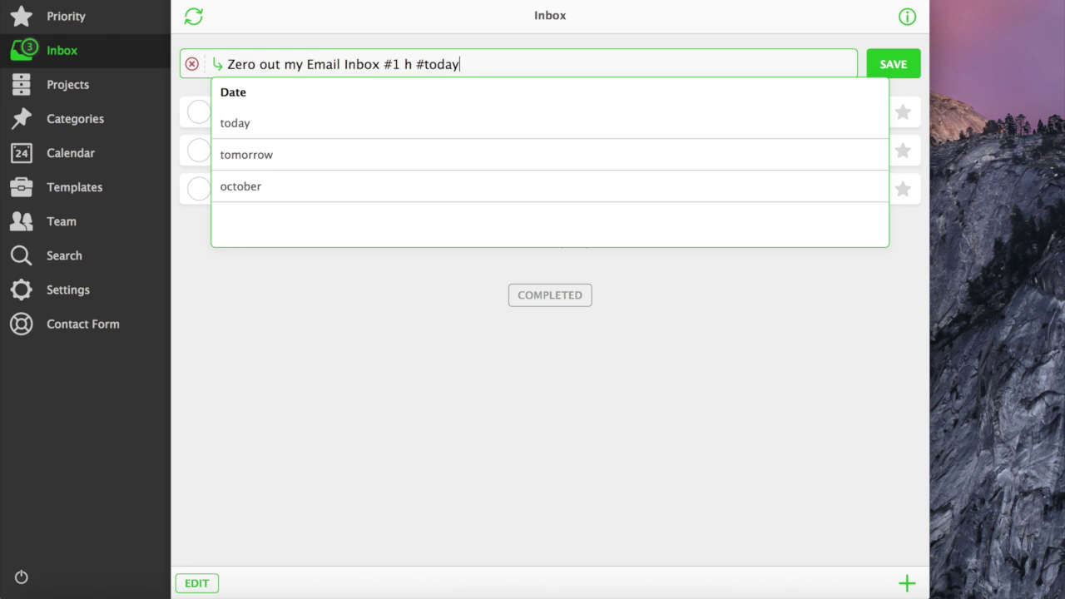
text(##)
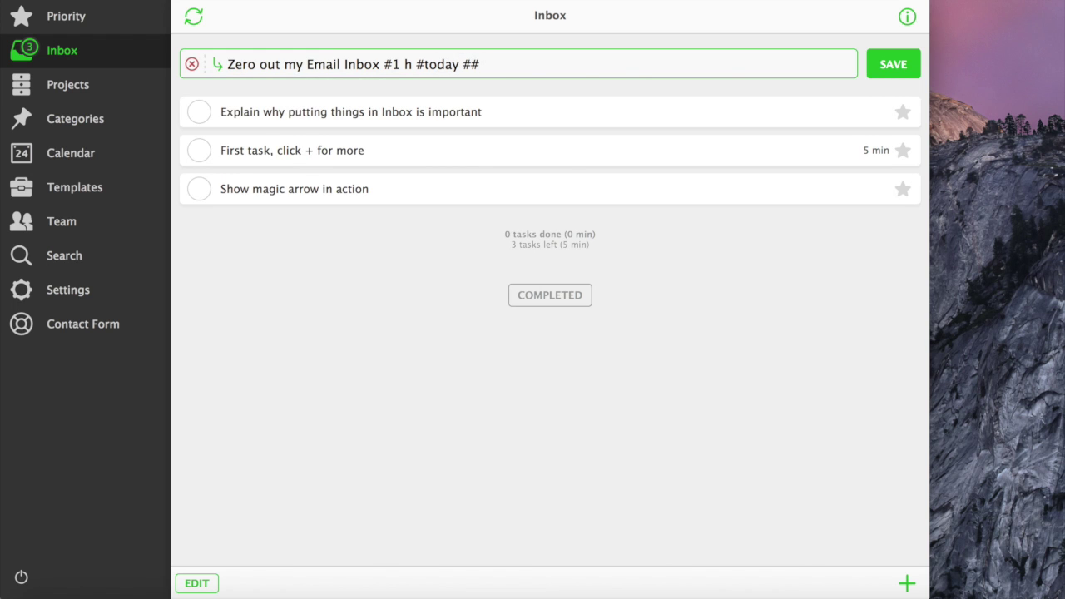
text(need to get it done today)
key(Return)
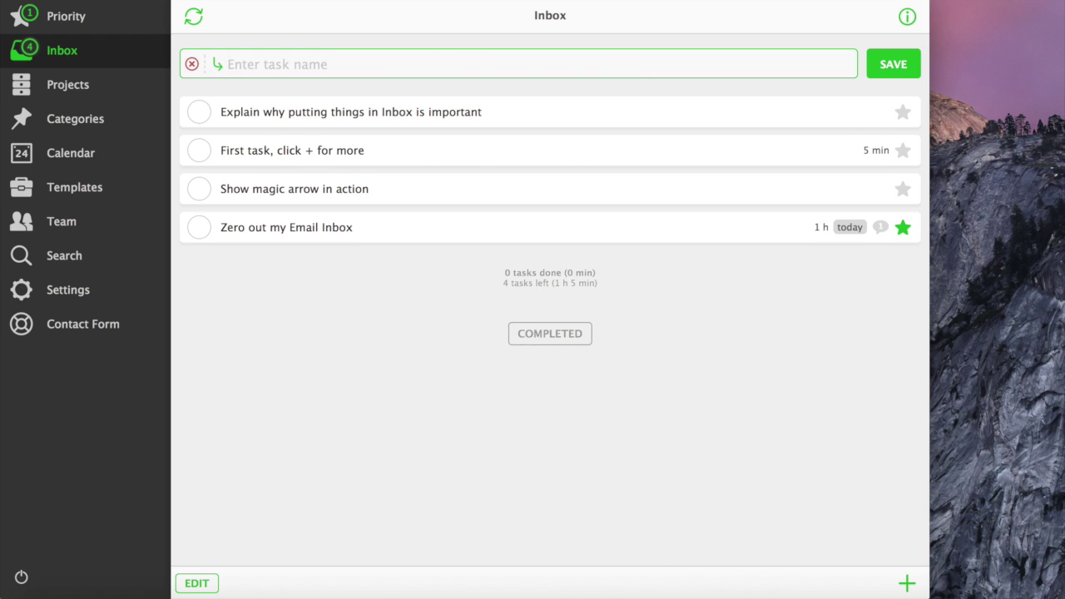
click(555, 239)
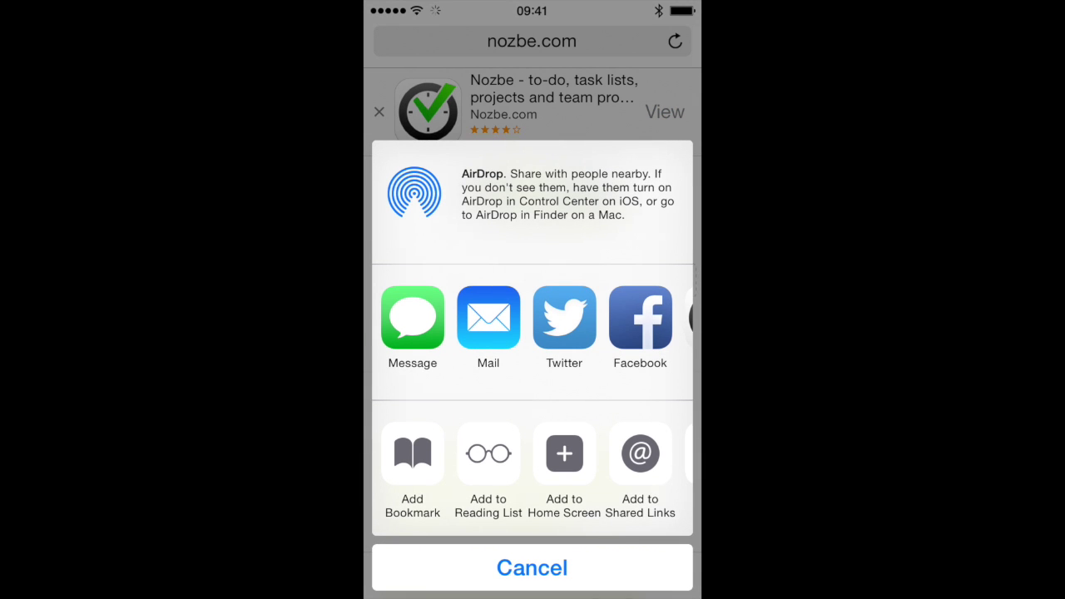
Share the nozbe.com page from Safari to the Nozbe Inbox titled 'Nozbe rocks!'.
scroll(532, 317, right, 3)
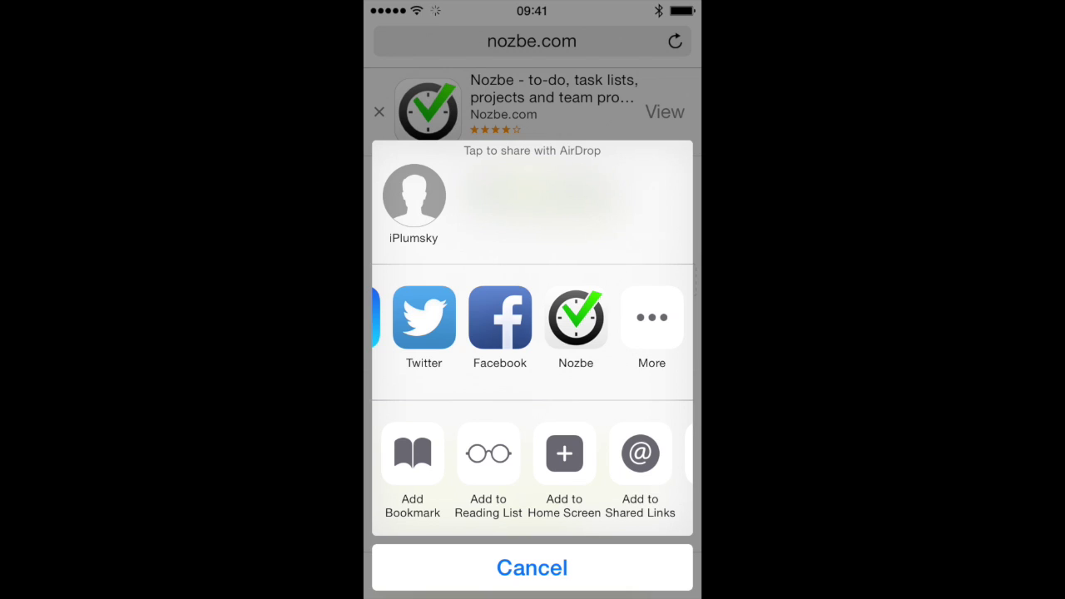
click(652, 317)
click(670, 45)
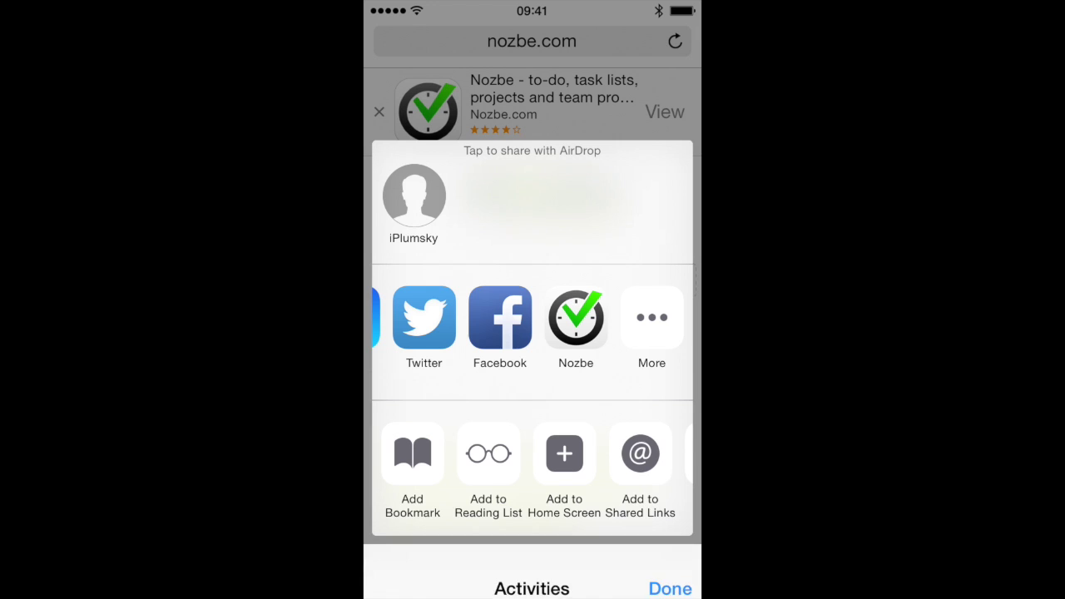
click(575, 317)
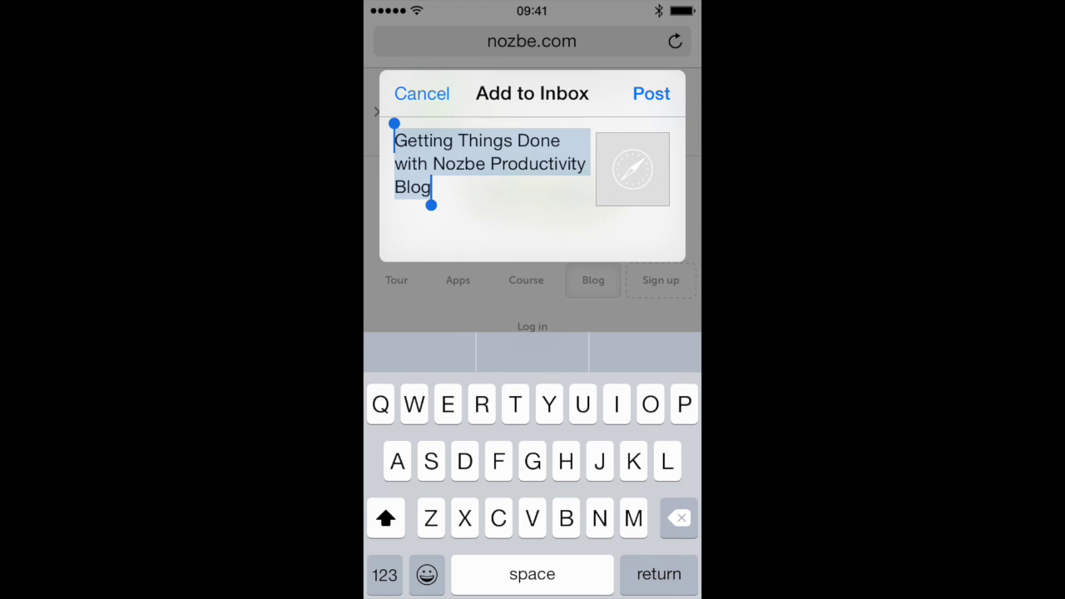
text(Nozbe rocks!)
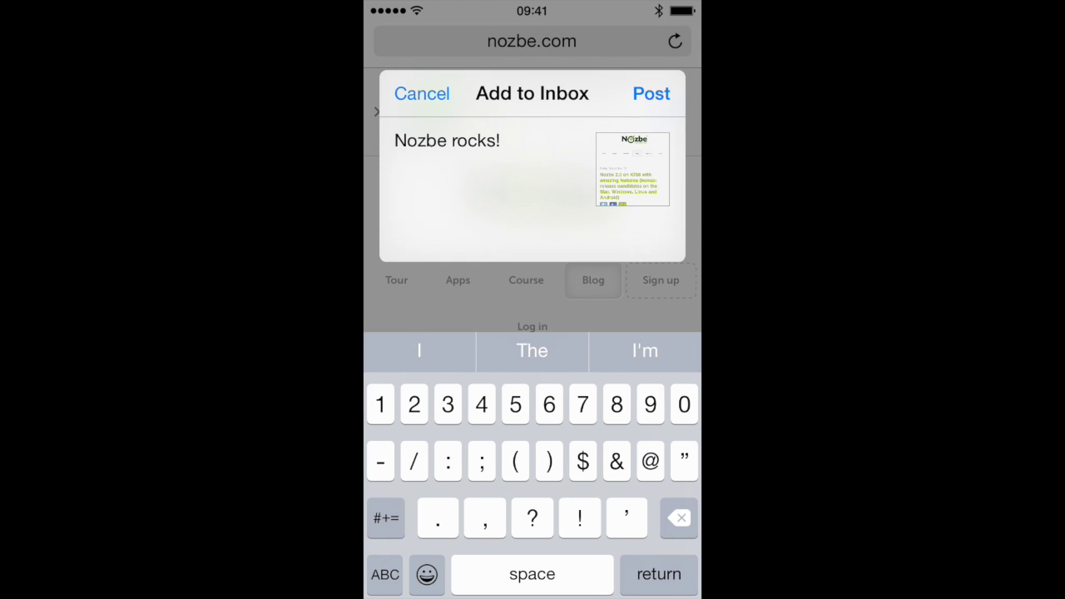
click(652, 93)
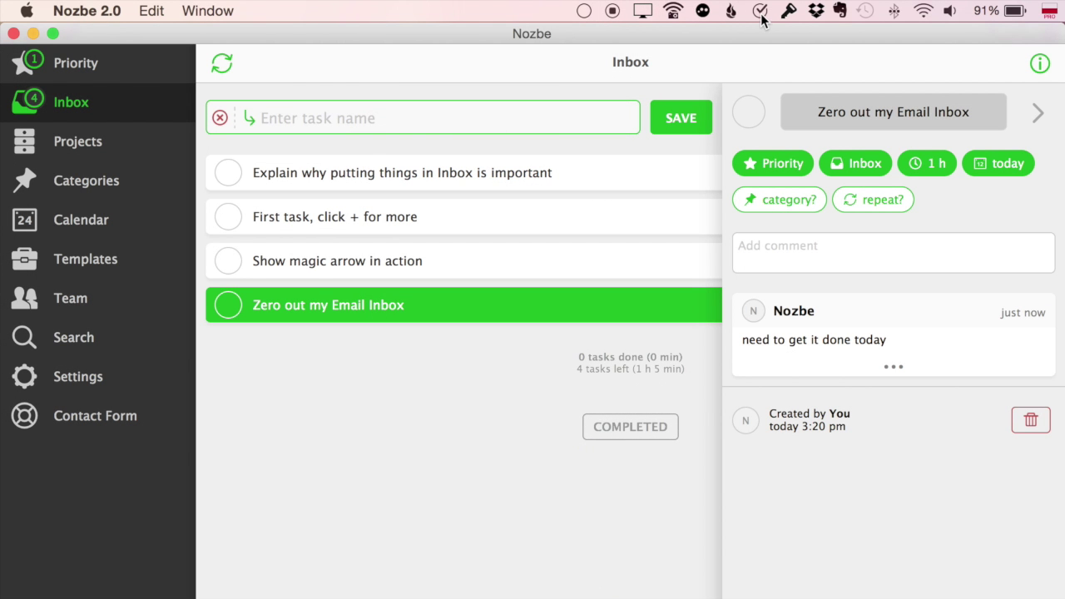
Quick-add 'Prepare birthday party for my brother' to the Inbox with an 8 h estimate.
click(761, 11)
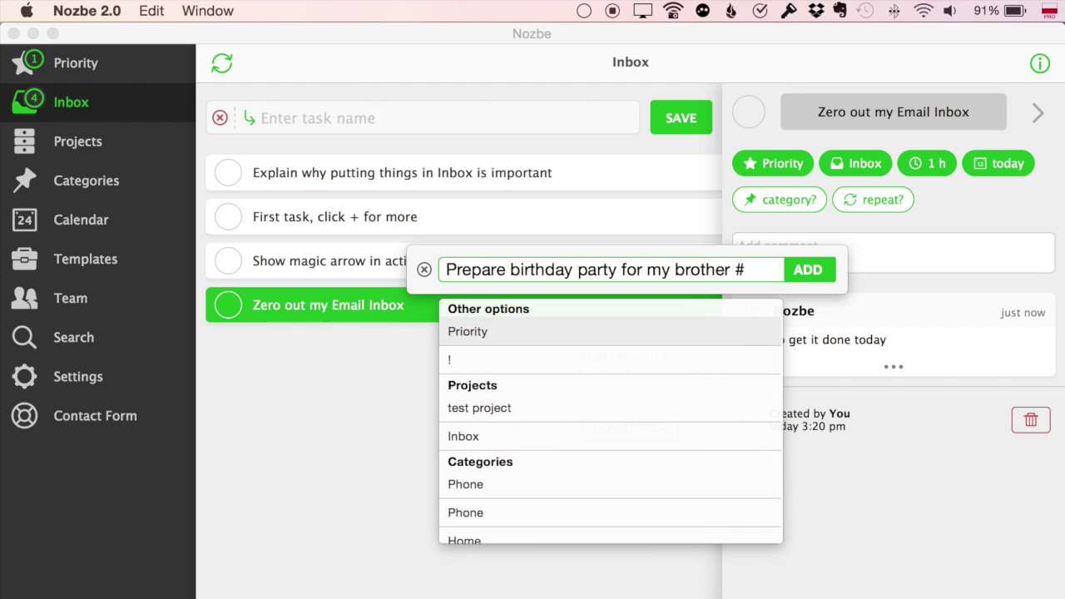
text(8)
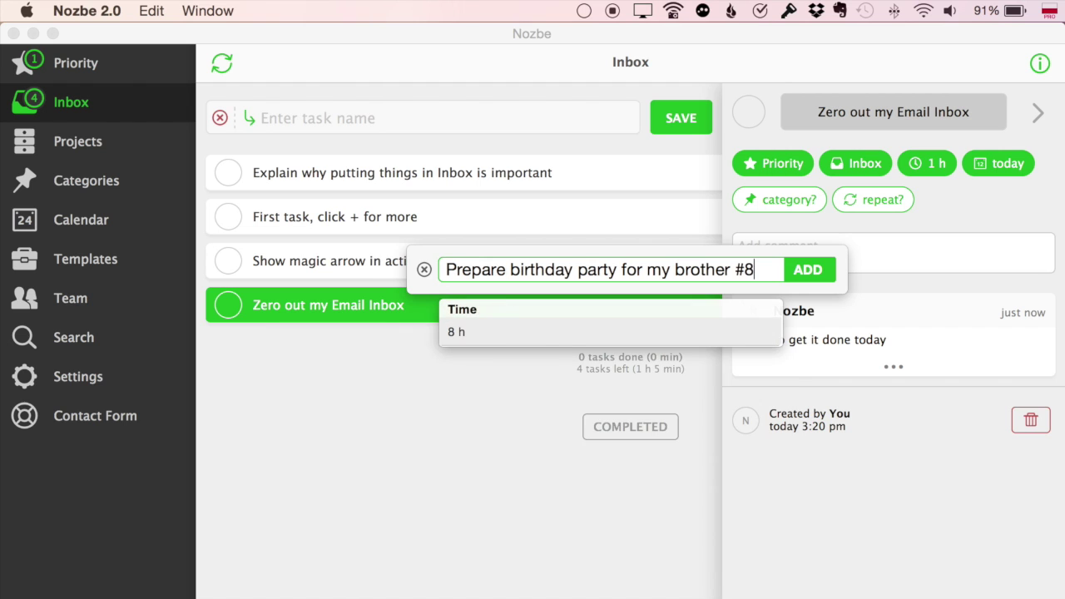
key(Return)
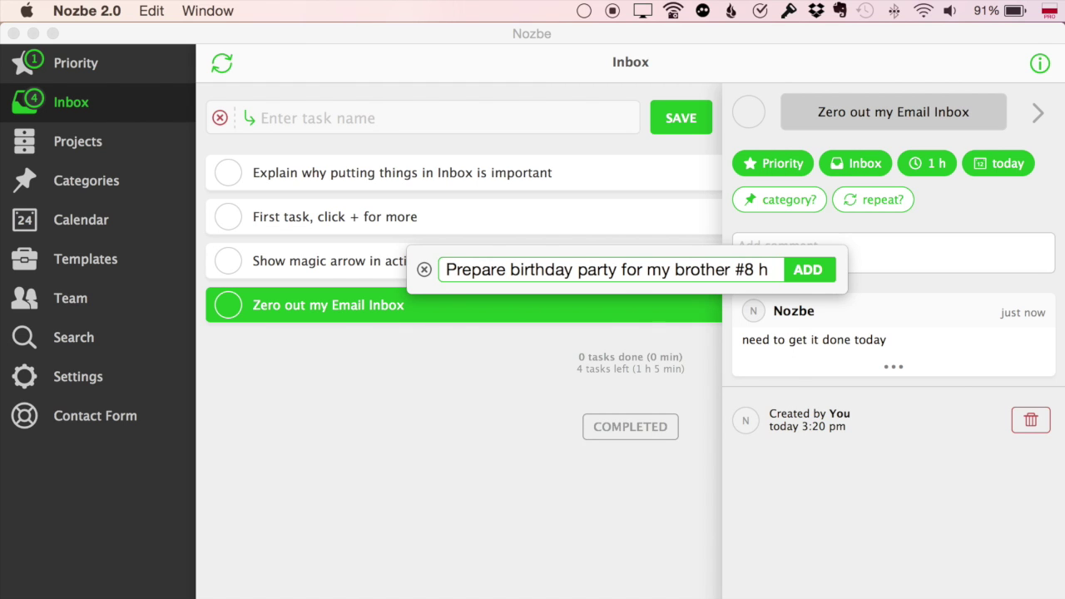
key(Return)
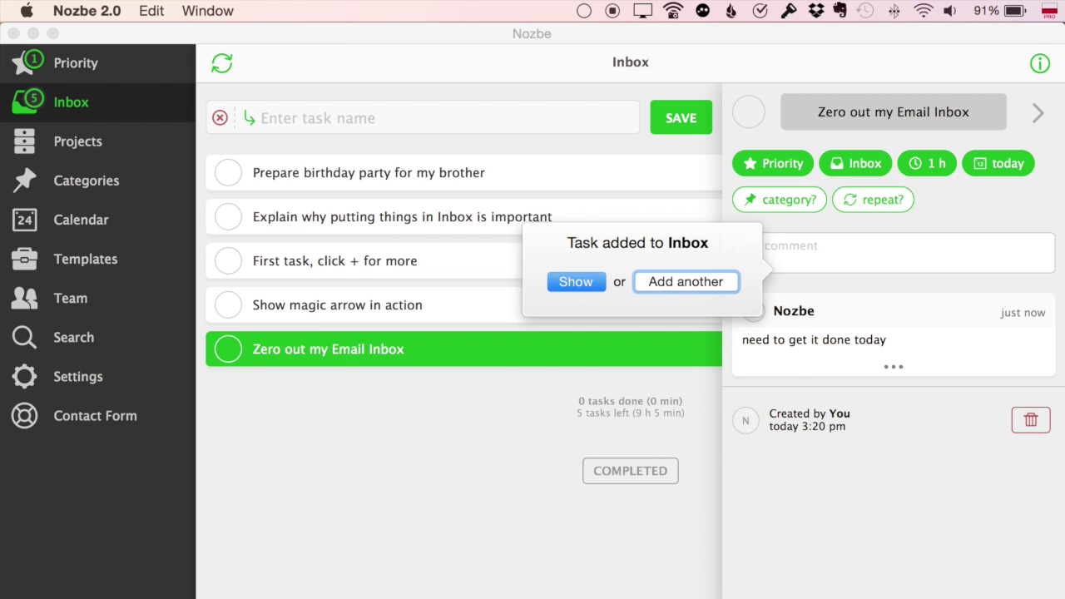
Show the new task in the Inbox, then open Settings > Integrations.
click(566, 281)
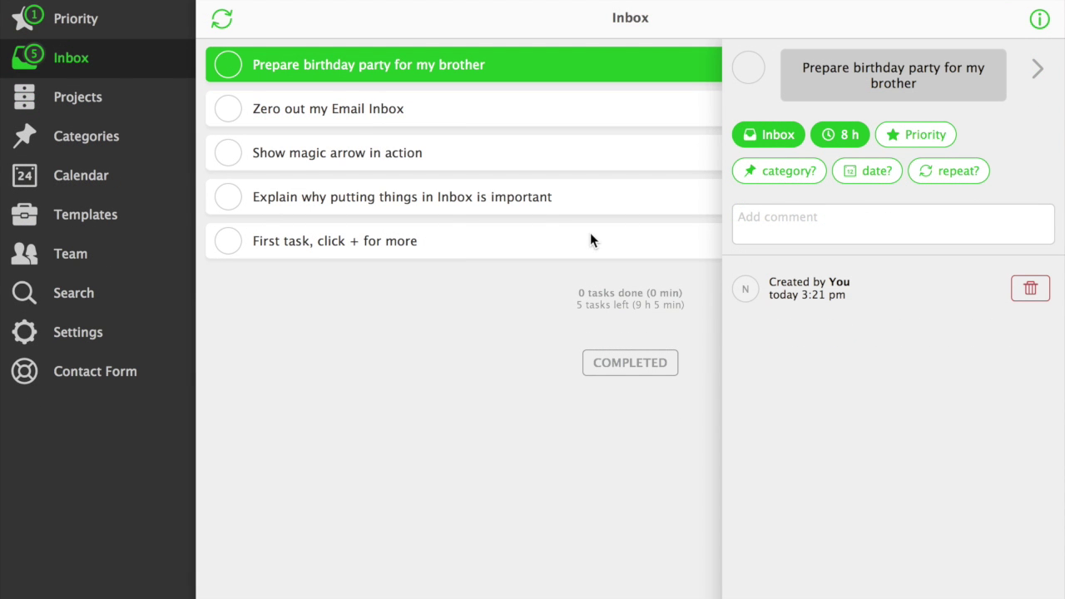
click(83, 338)
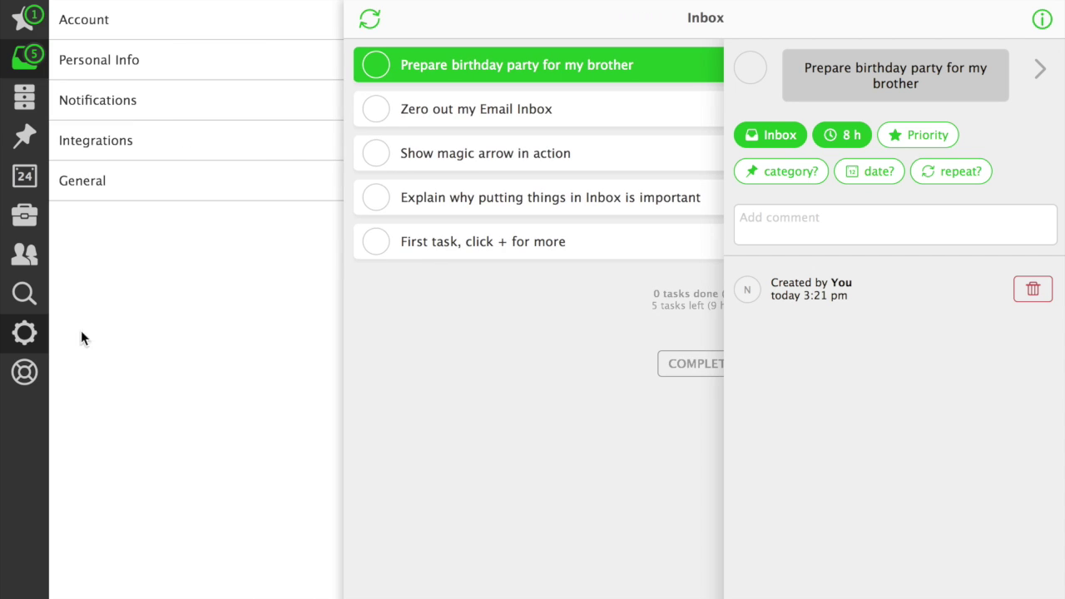
click(160, 139)
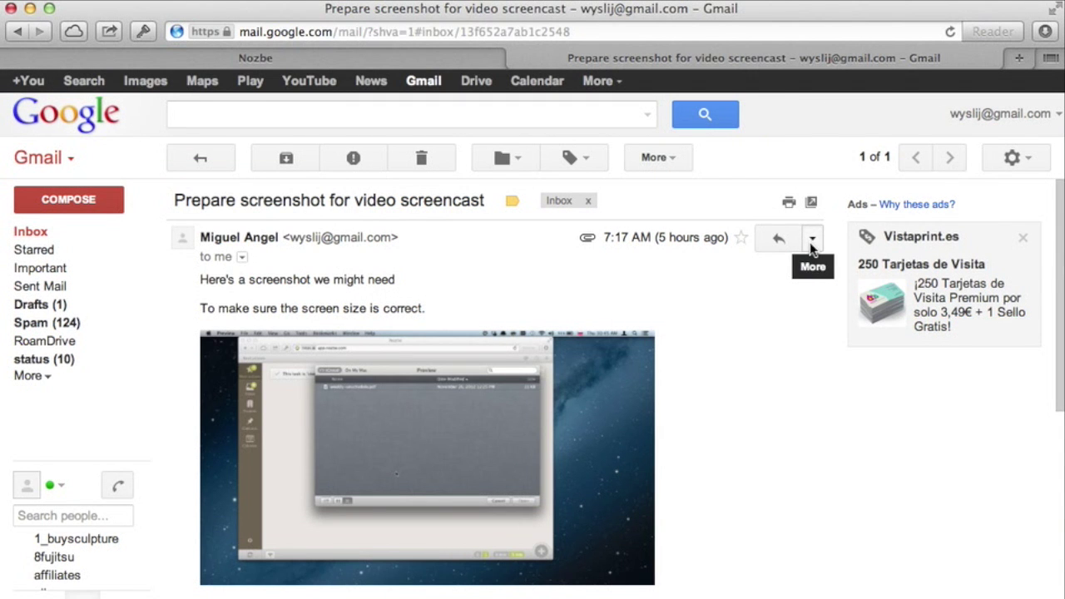
Forward the screenshot email to Nozbe with the note 'Important attachment below'.
click(812, 241)
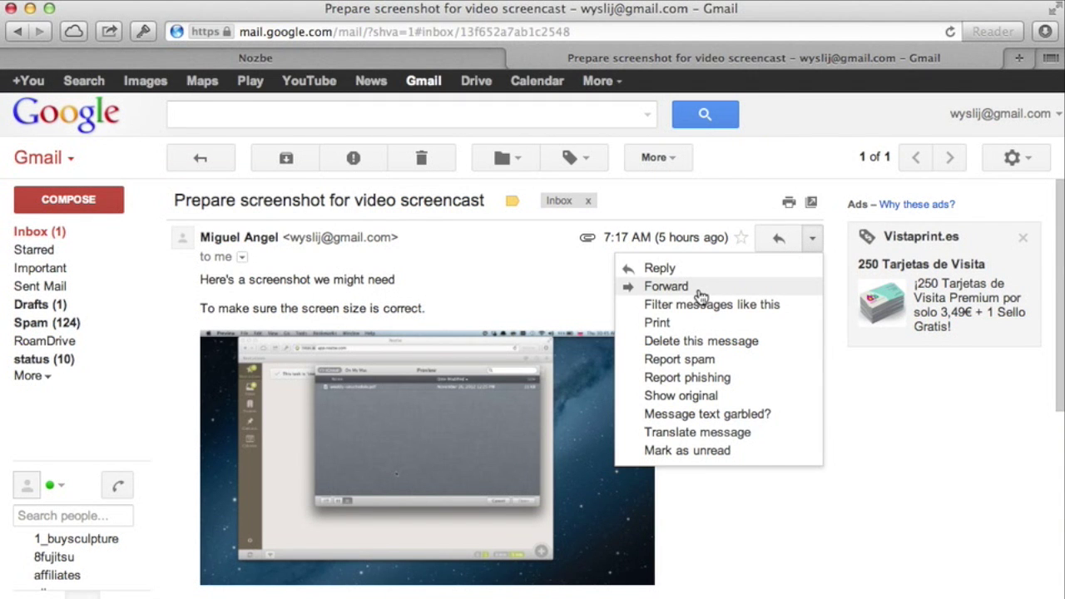
click(665, 286)
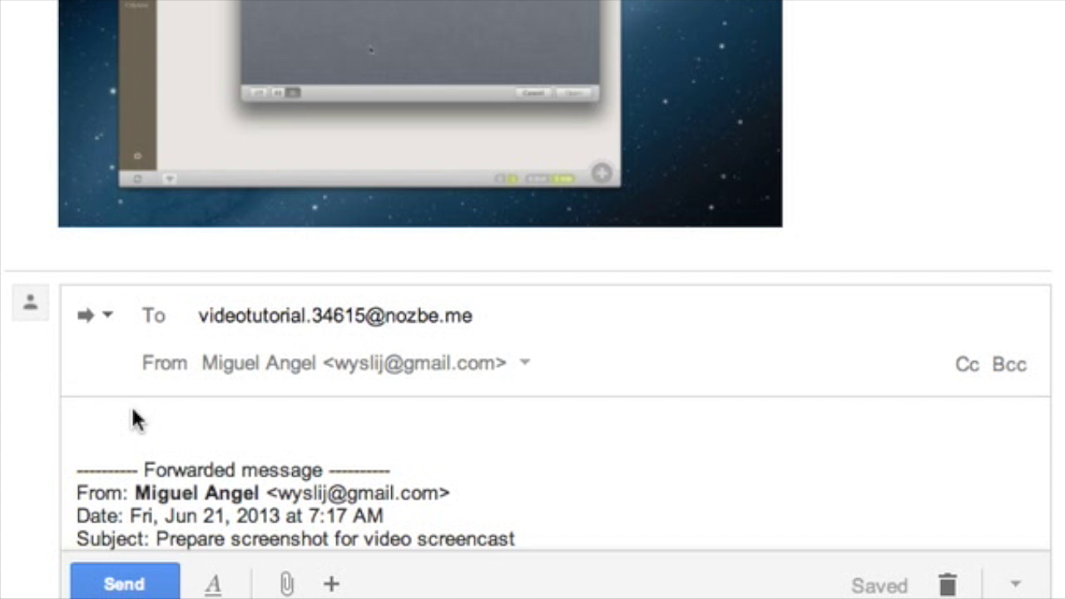
click(125, 419)
text(Important attachment below)
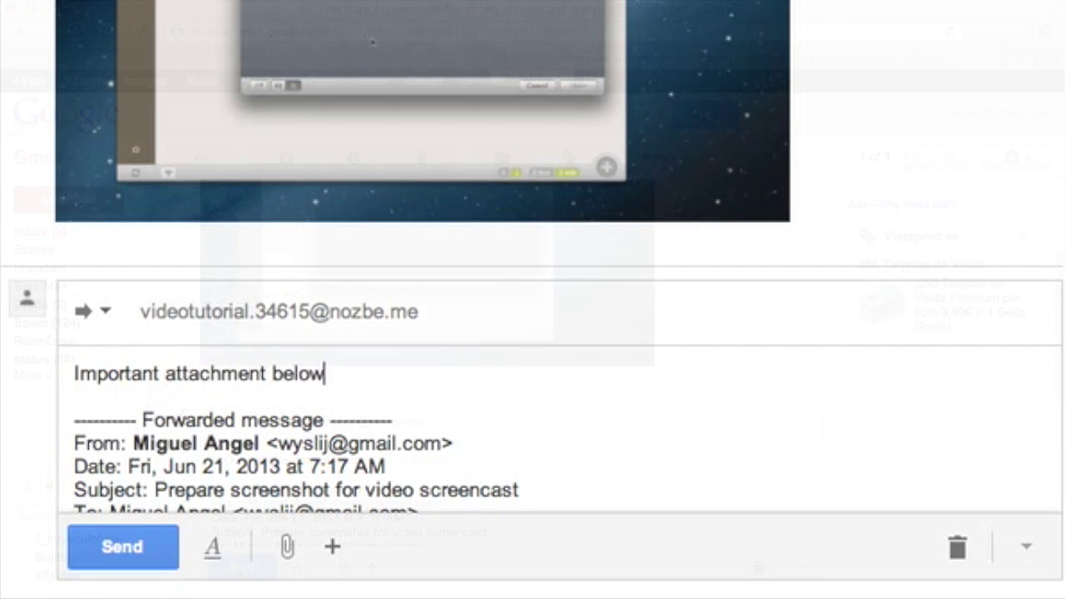
click(122, 547)
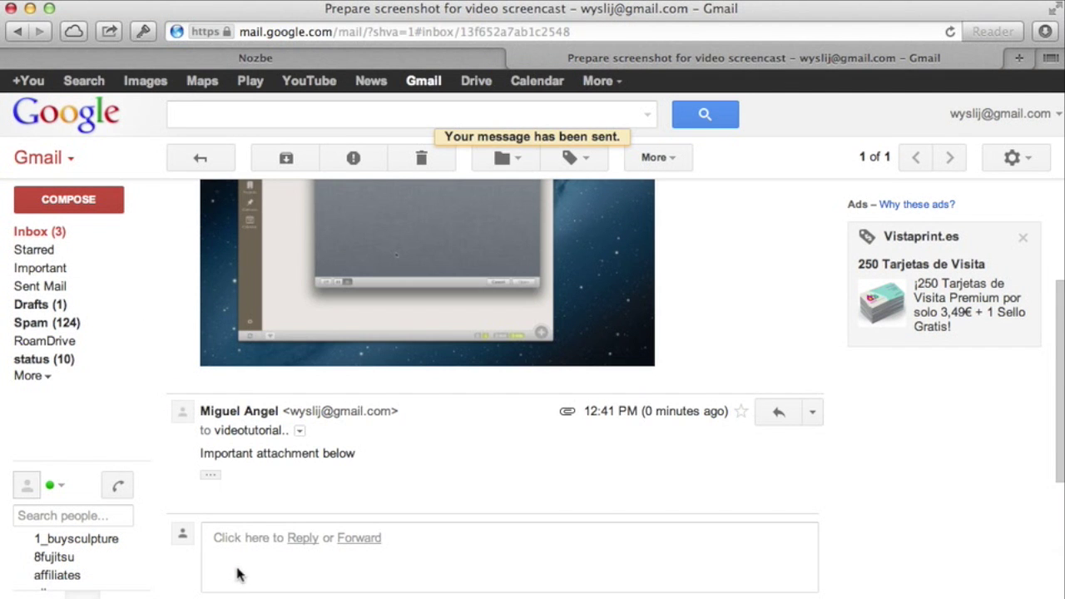
Start a new Gmail message addressed to the suggested Nozbe address.
click(89, 201)
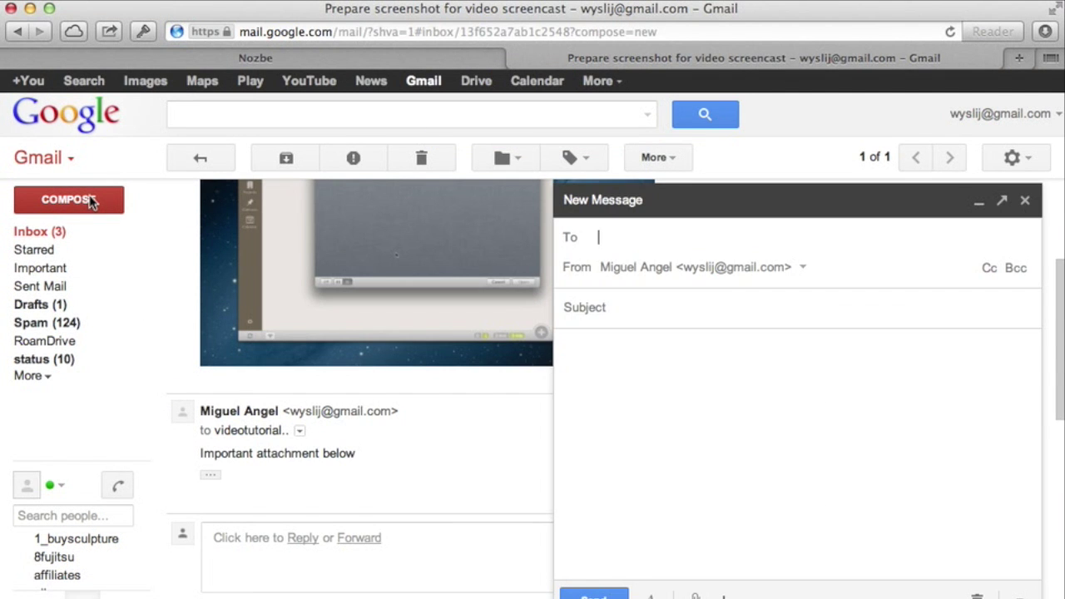
text(video)
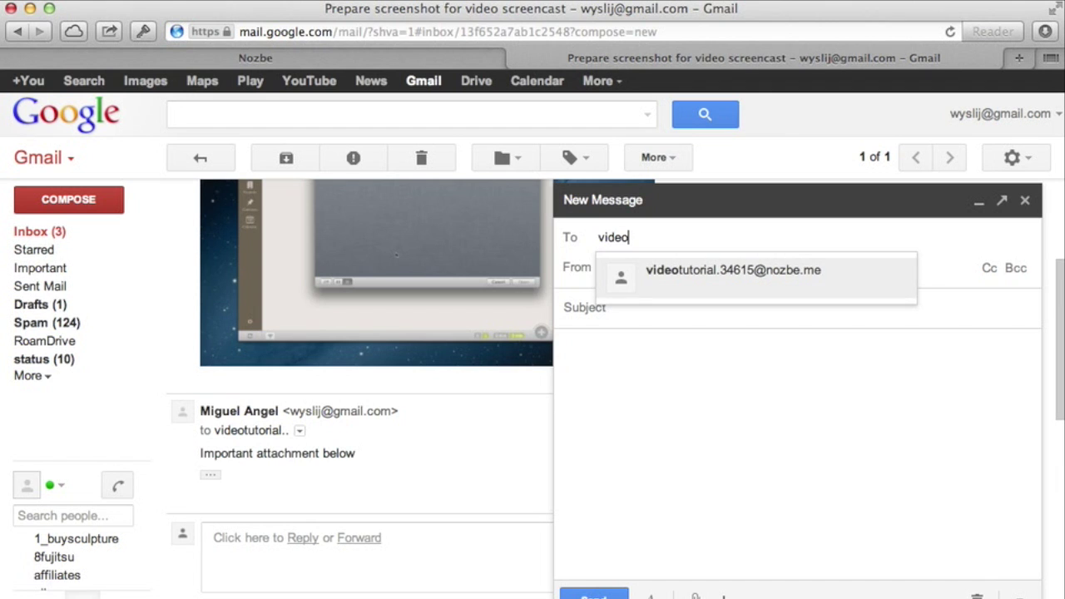
key(Return)
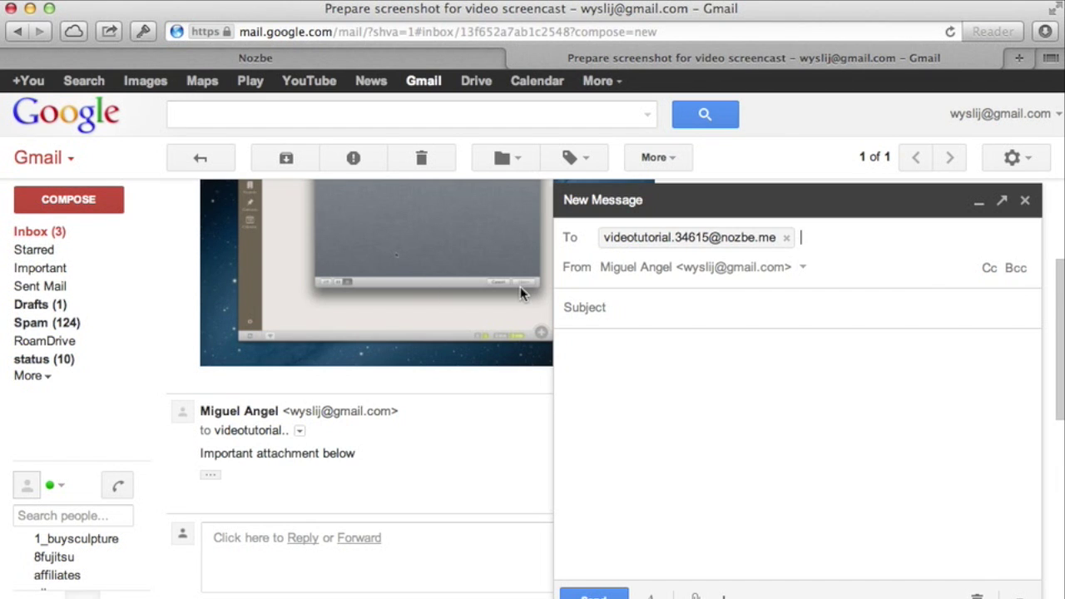
click(651, 305)
click(616, 325)
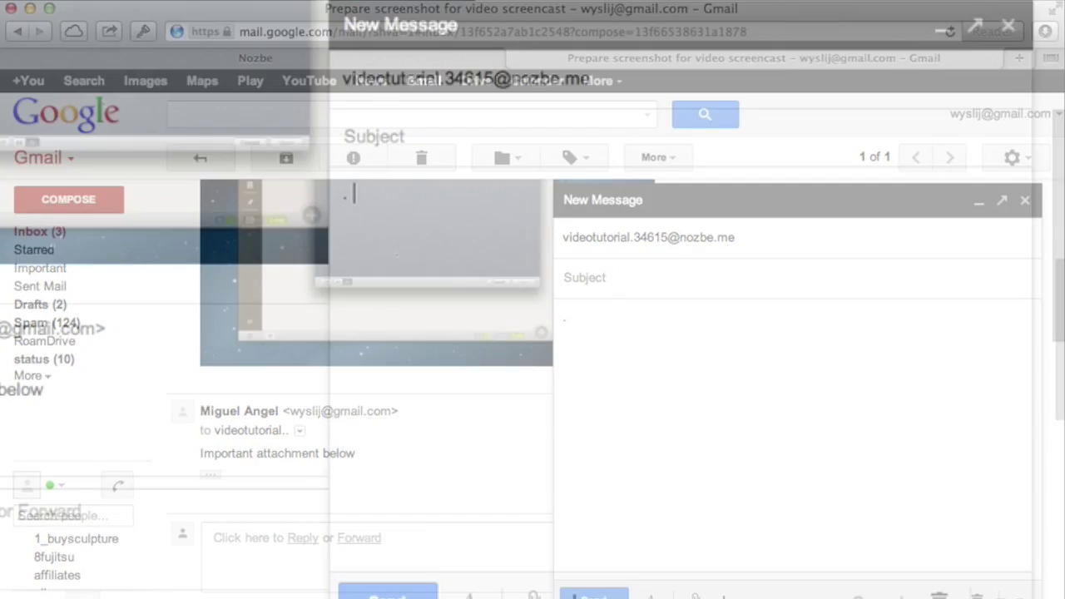
Email Nozbe tasks Walk the dog, Buy groceries and Finish this video course, with notes under the last two.
text(. Walk)
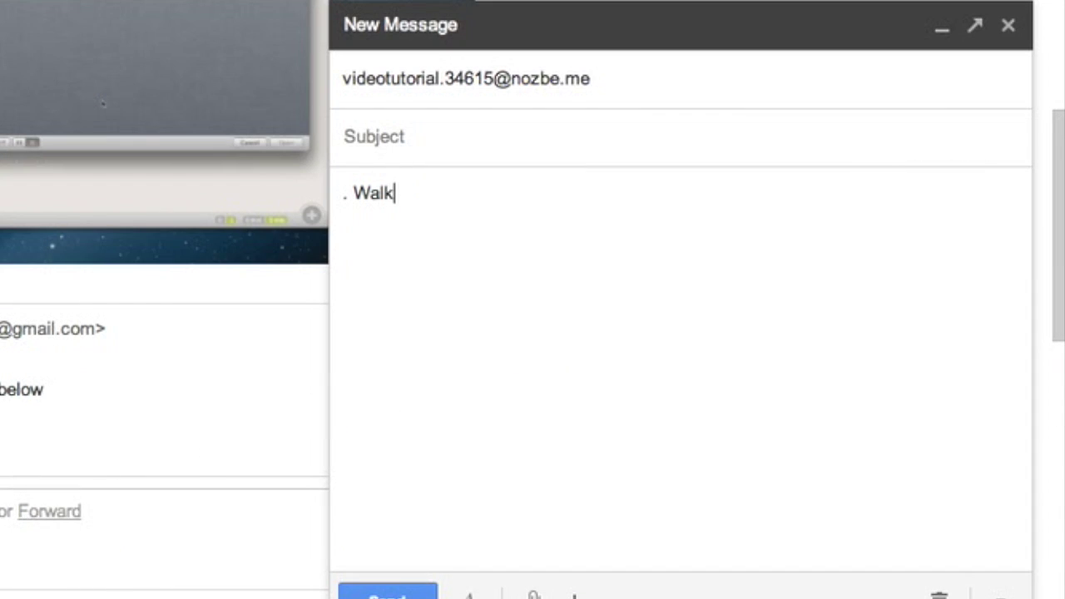
text( the dog three times a day  )
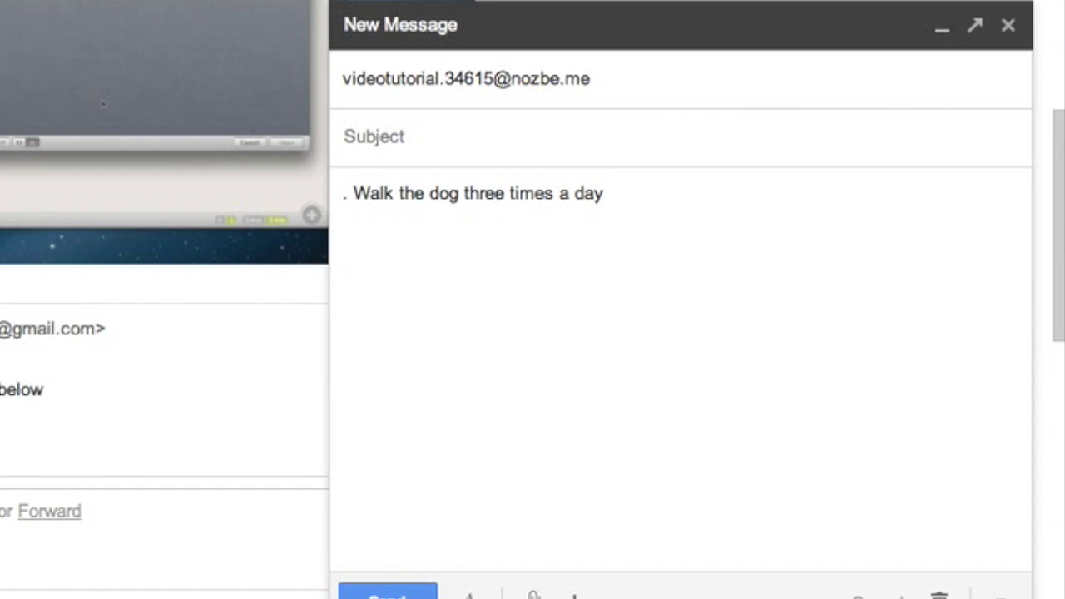
text(. Buy groceries for tomorrow)
key(Return)
text(. )
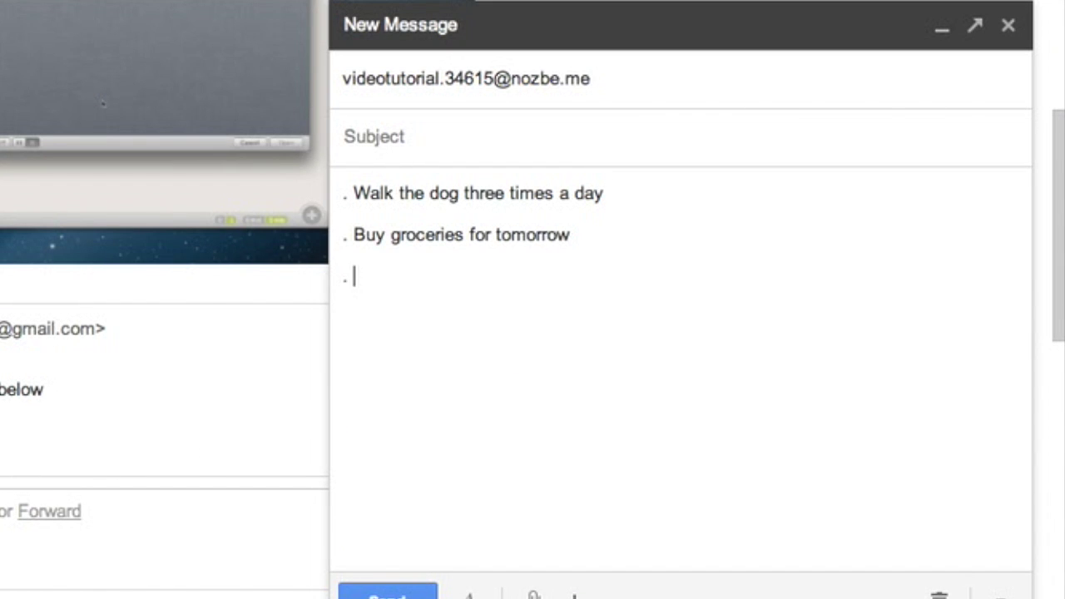
text(Finish this video course)
key(Return)
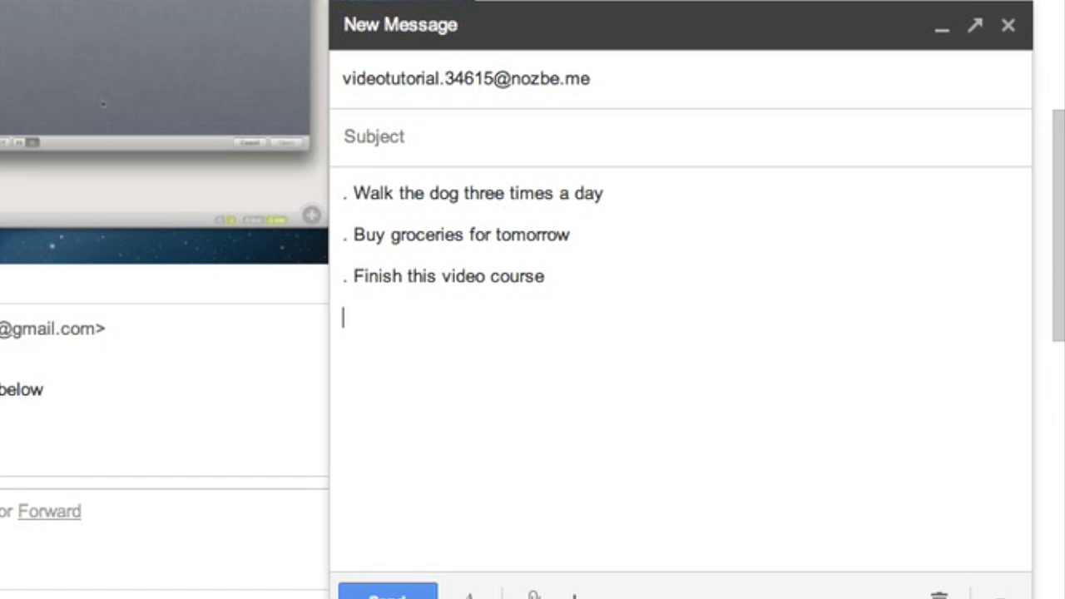
text(Remember to upload this to our main Nozbe Youtube channel)
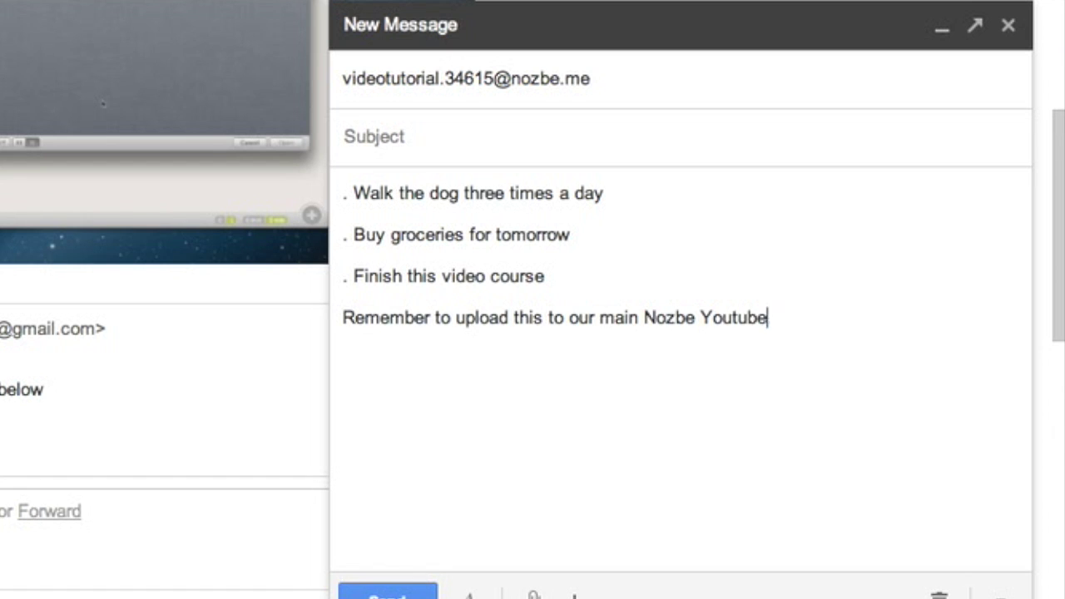
click(571, 235)
key(Return)
text(Don't forget)
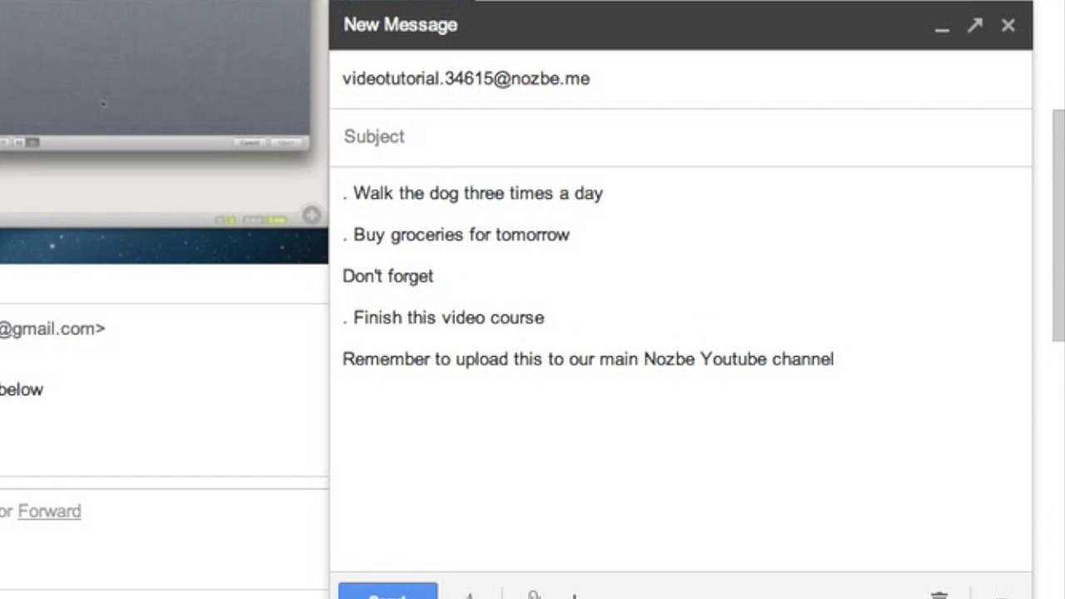
text( mineral water!)
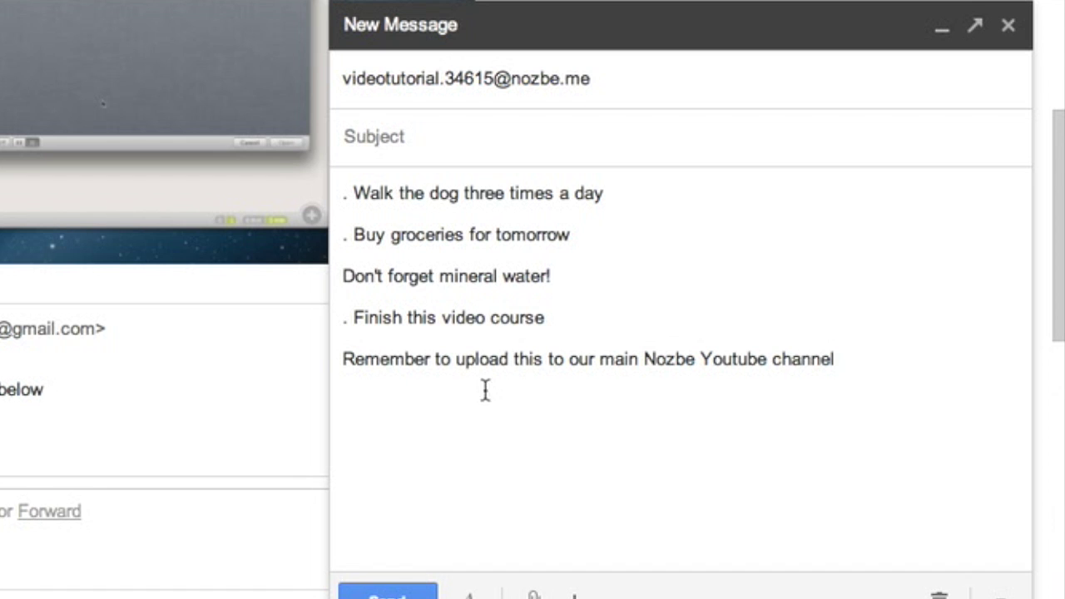
click(392, 591)
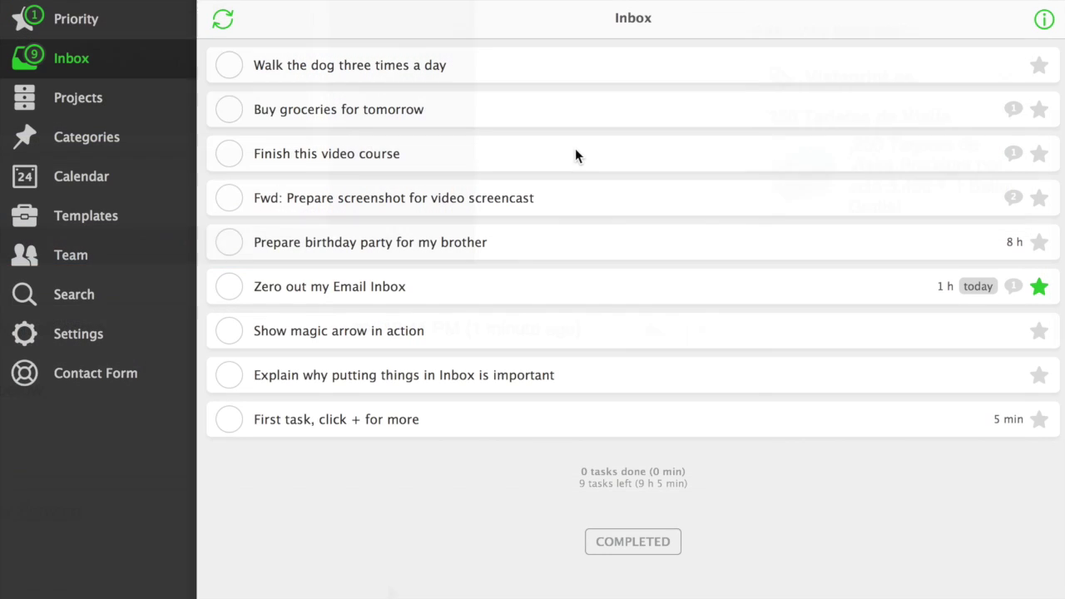
Give Finish this video course the Computer category and a 1 h estimate, keeping its project.
click(533, 200)
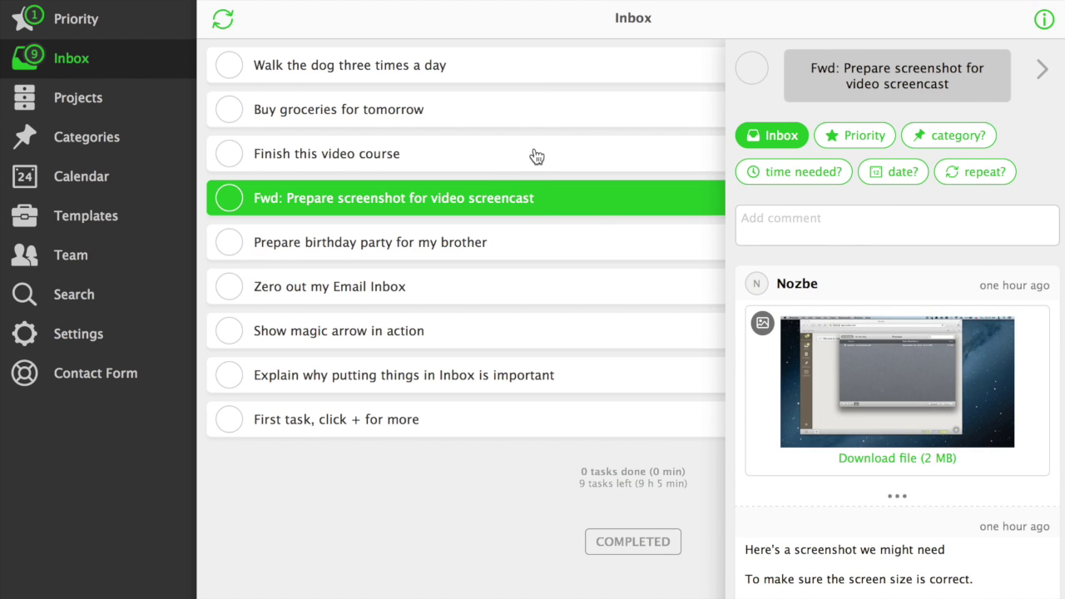
click(536, 157)
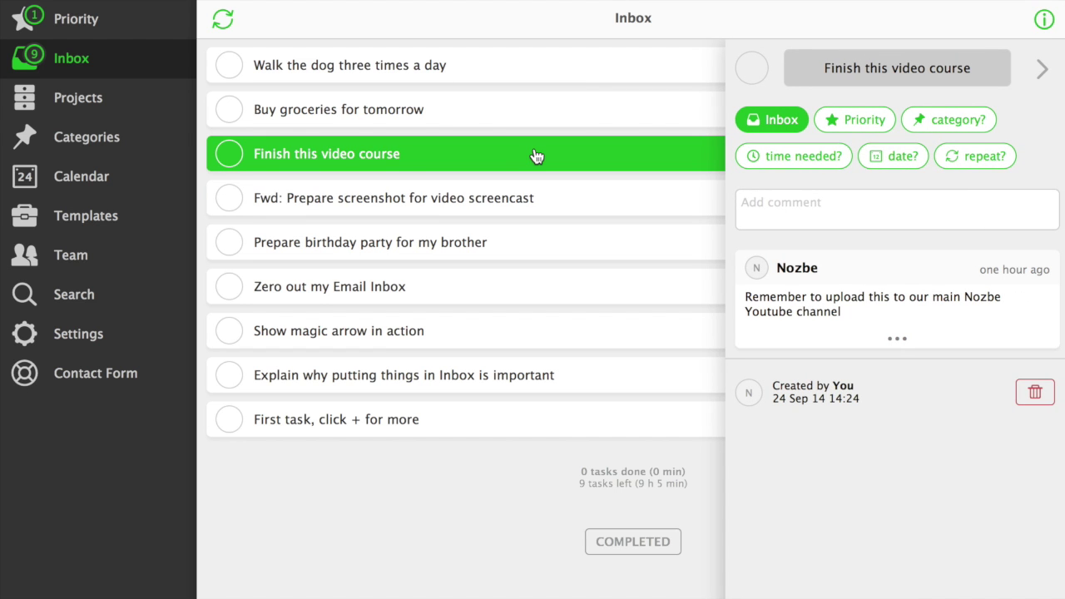
click(780, 121)
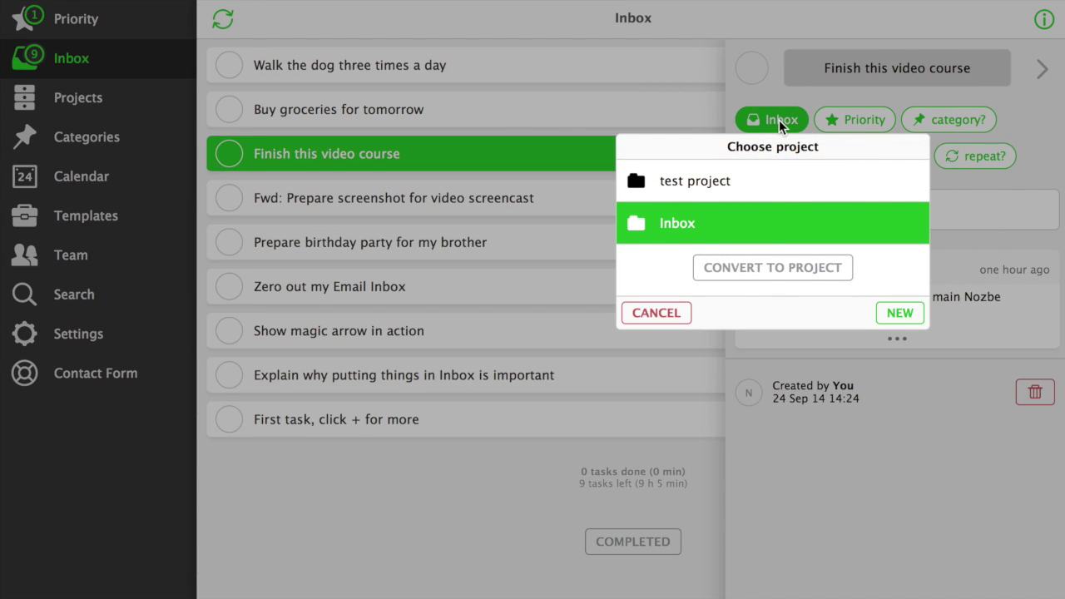
click(673, 313)
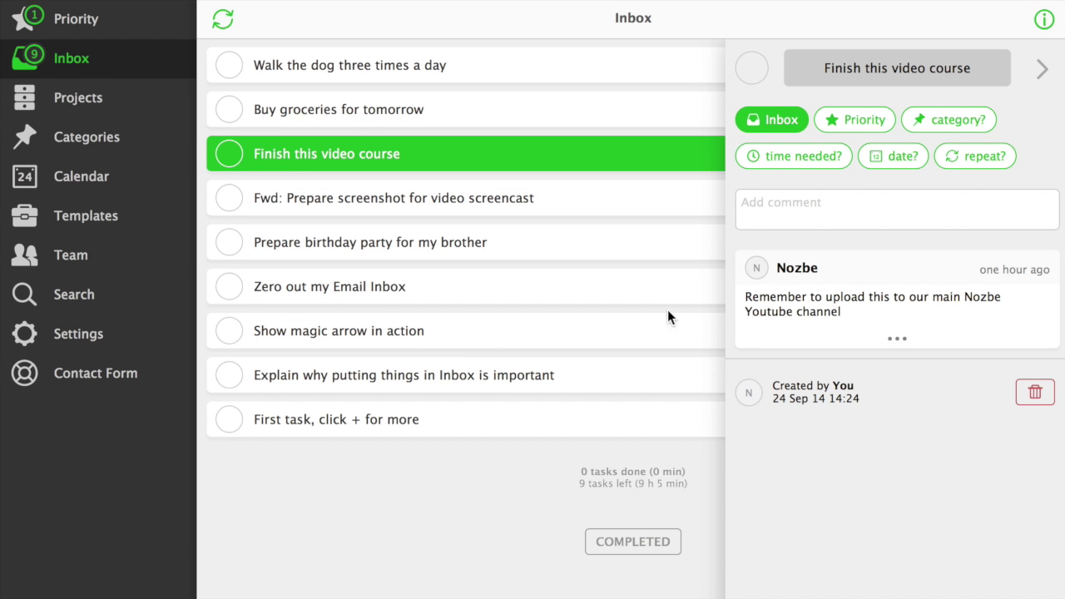
click(942, 123)
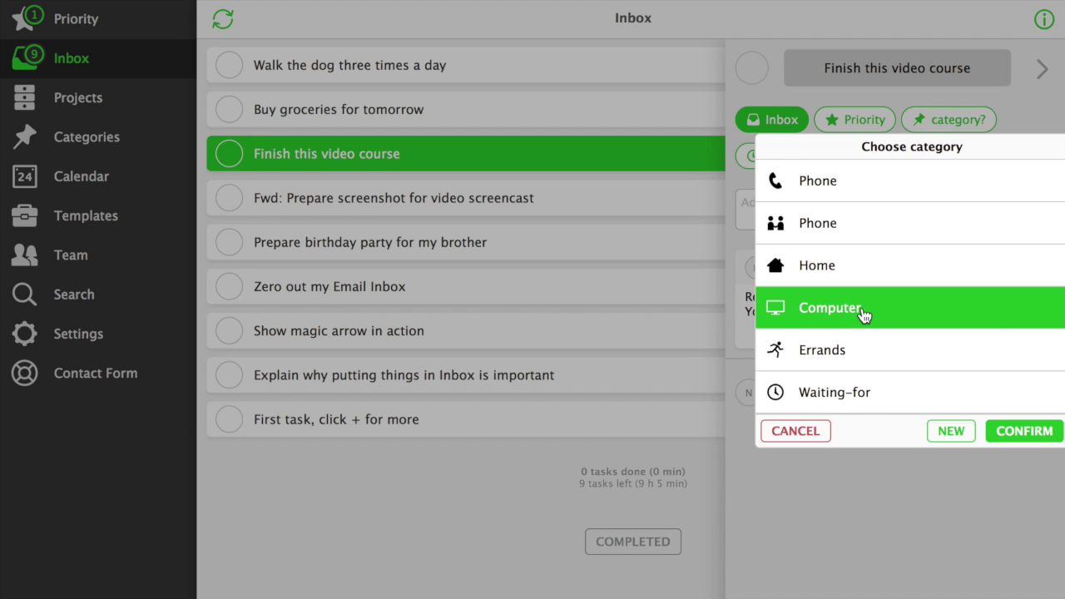
click(1023, 430)
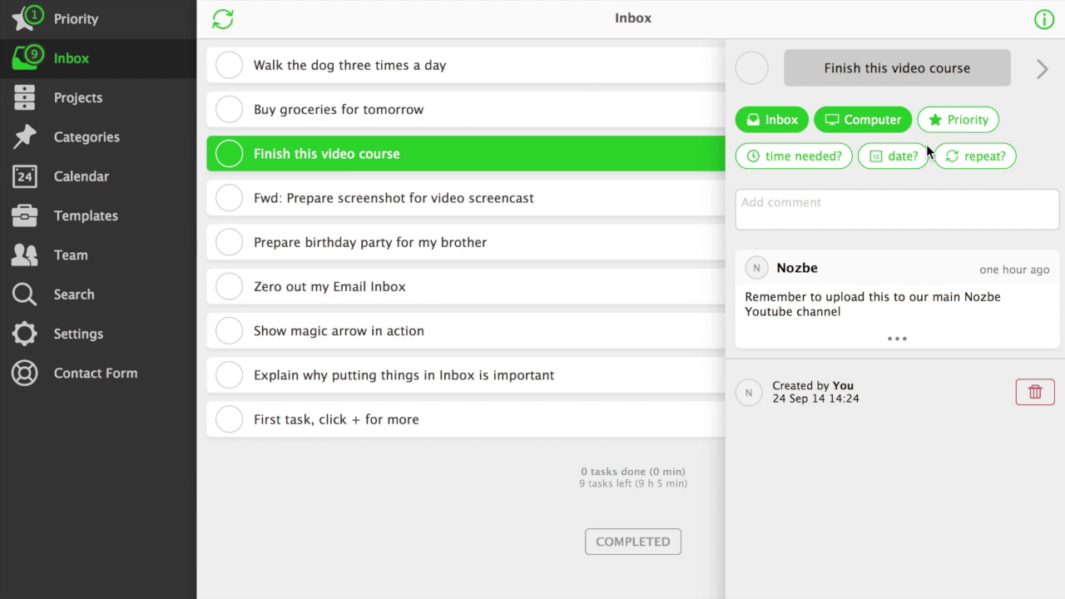
click(830, 158)
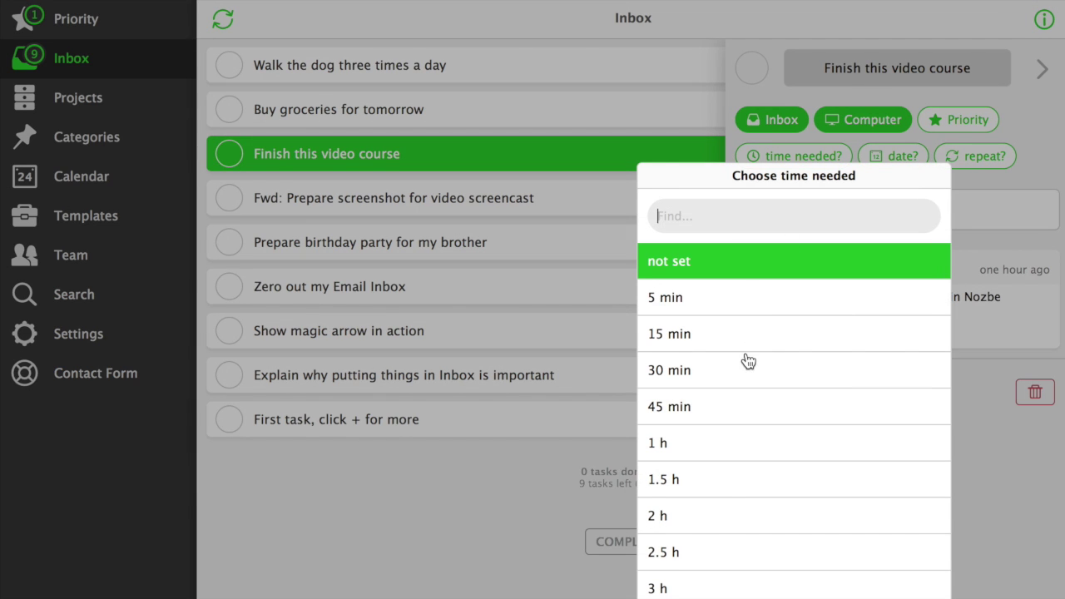
click(736, 455)
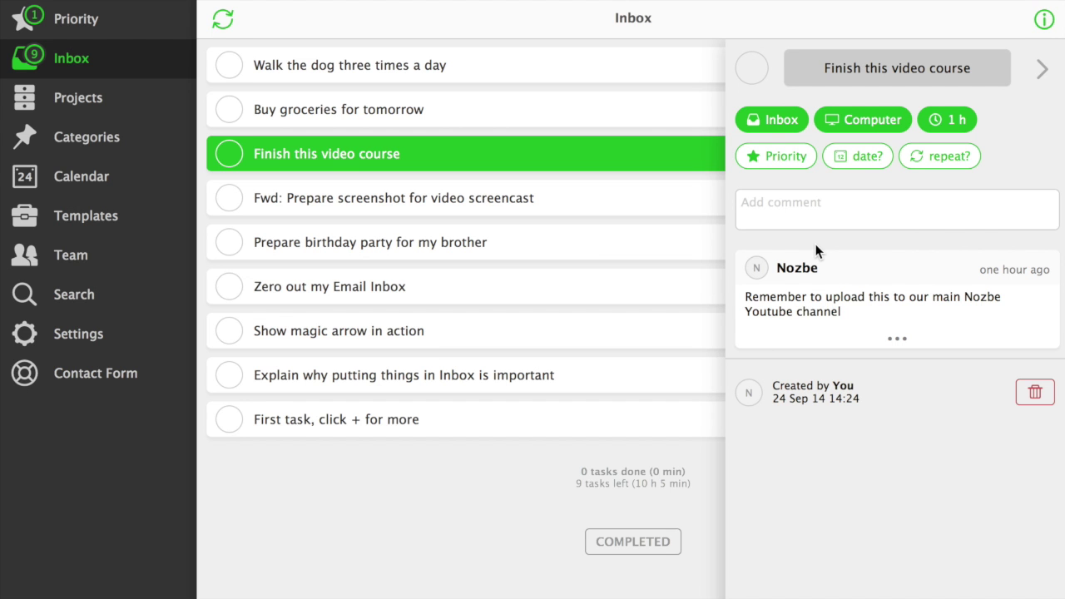
Make the task due today, the 24th, with no hour and no repeat.
click(862, 159)
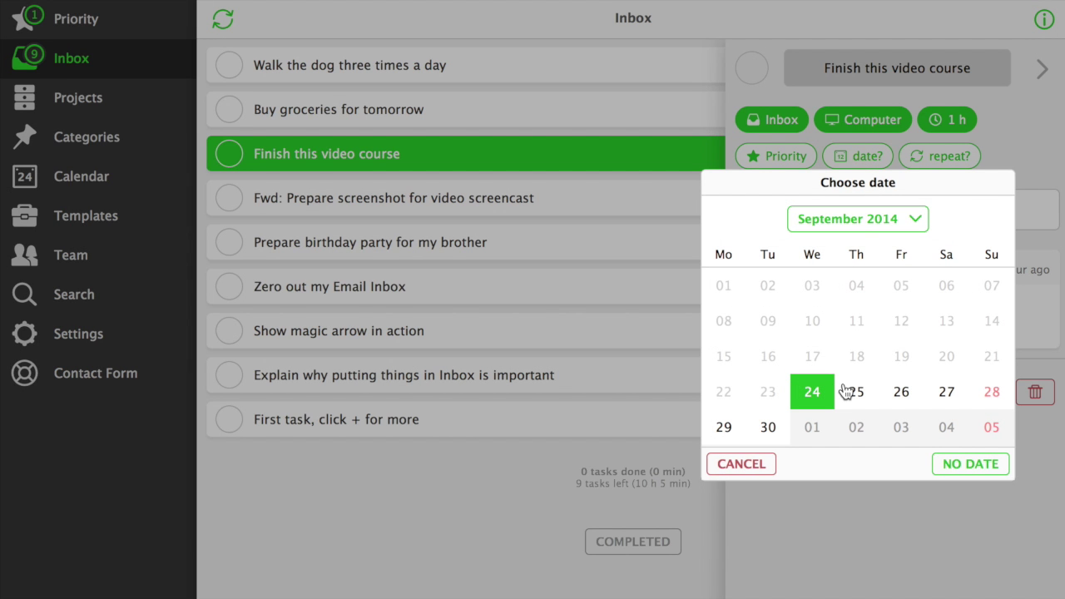
click(813, 398)
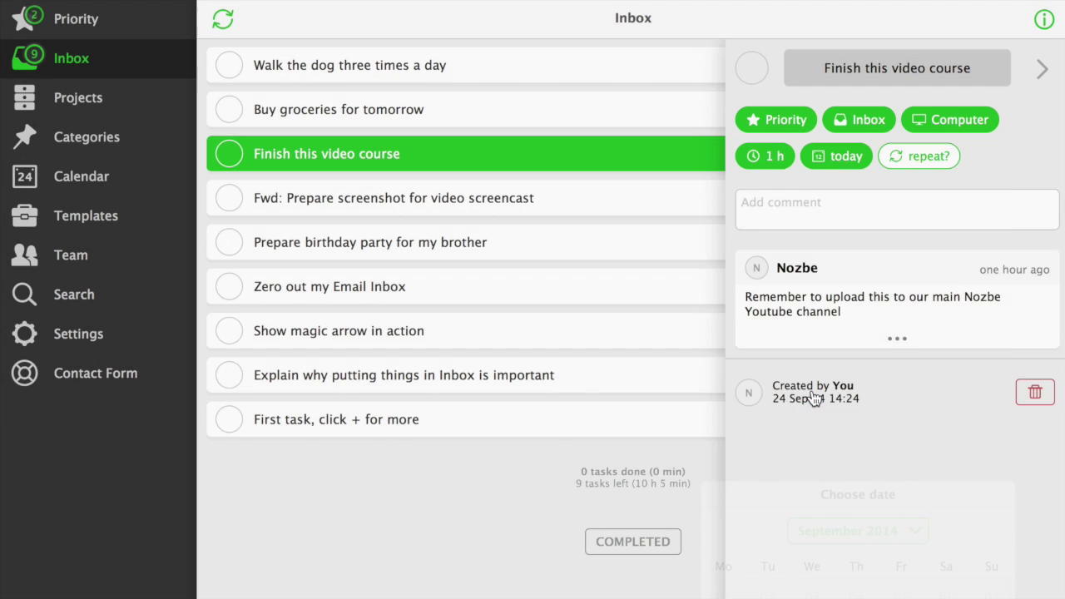
click(956, 166)
click(925, 150)
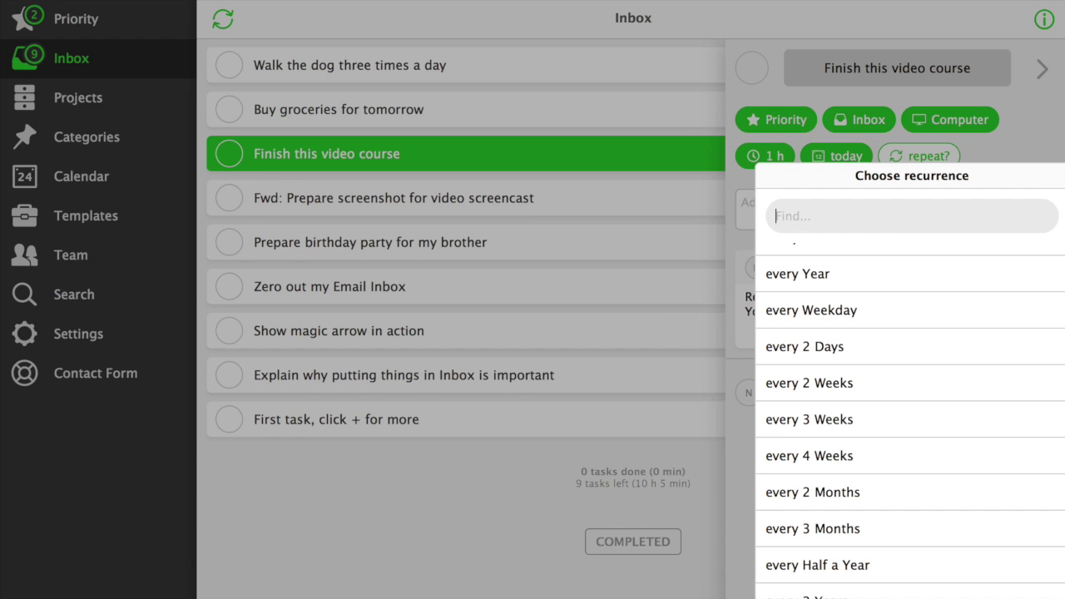
key(Escape)
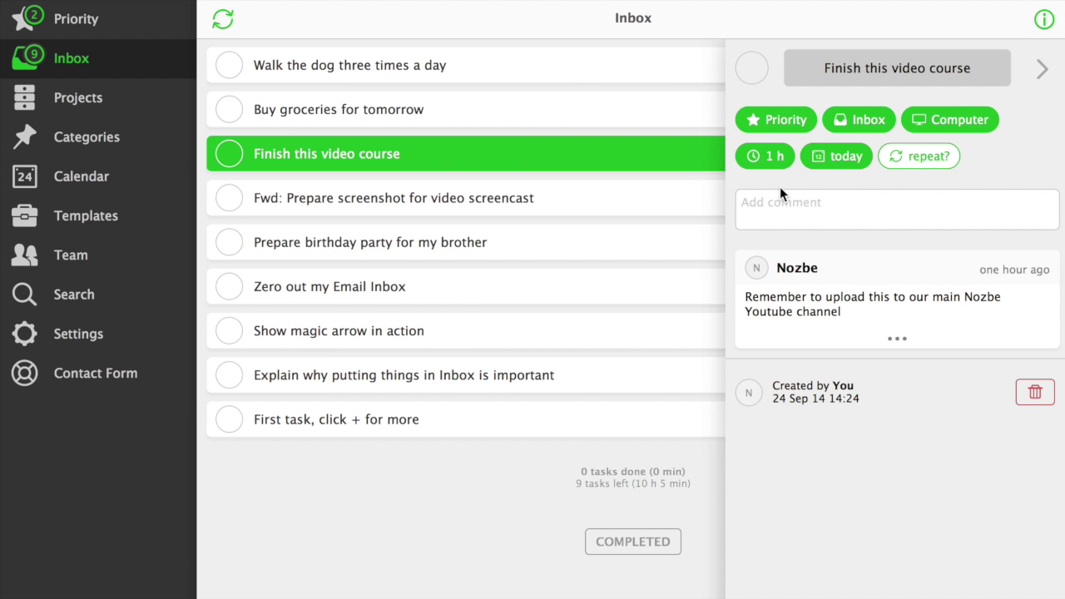
Add the comment 'Yet Another comment' to Finish this video course.
click(781, 199)
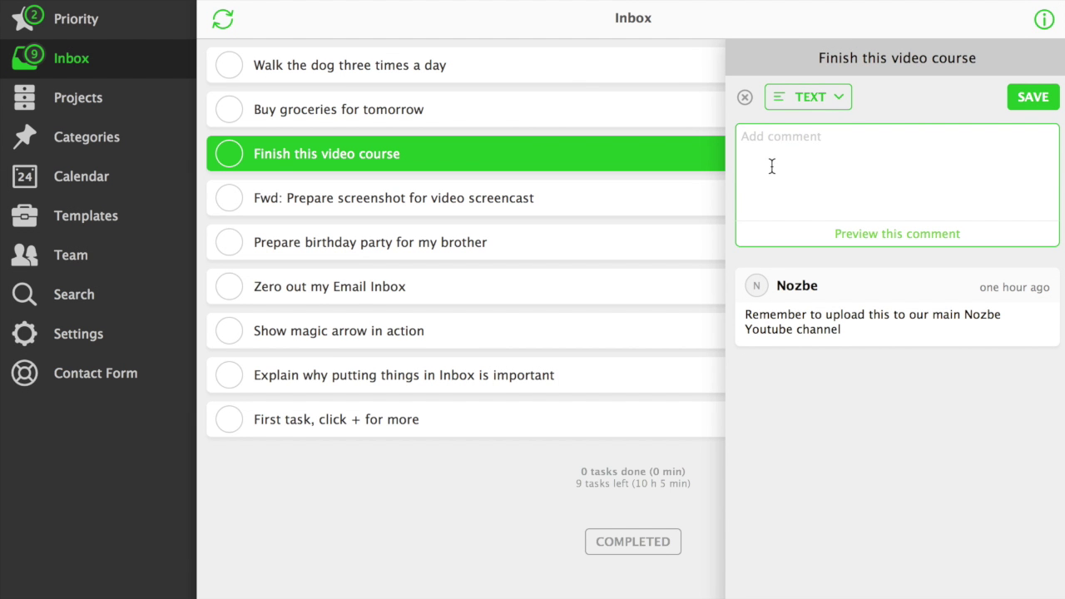
text(Yet Another comment :-))
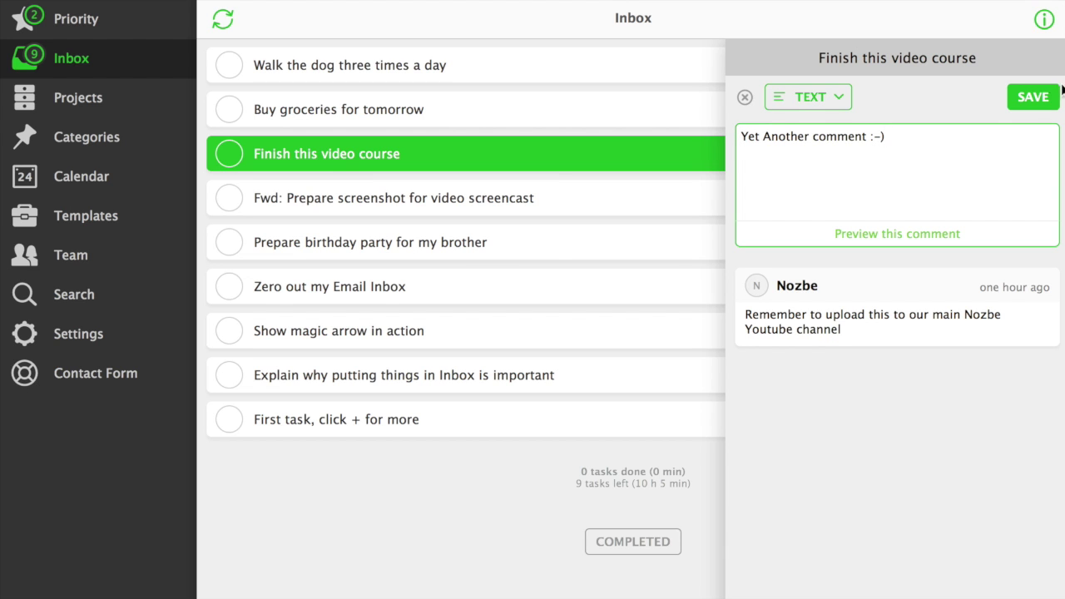
click(1041, 98)
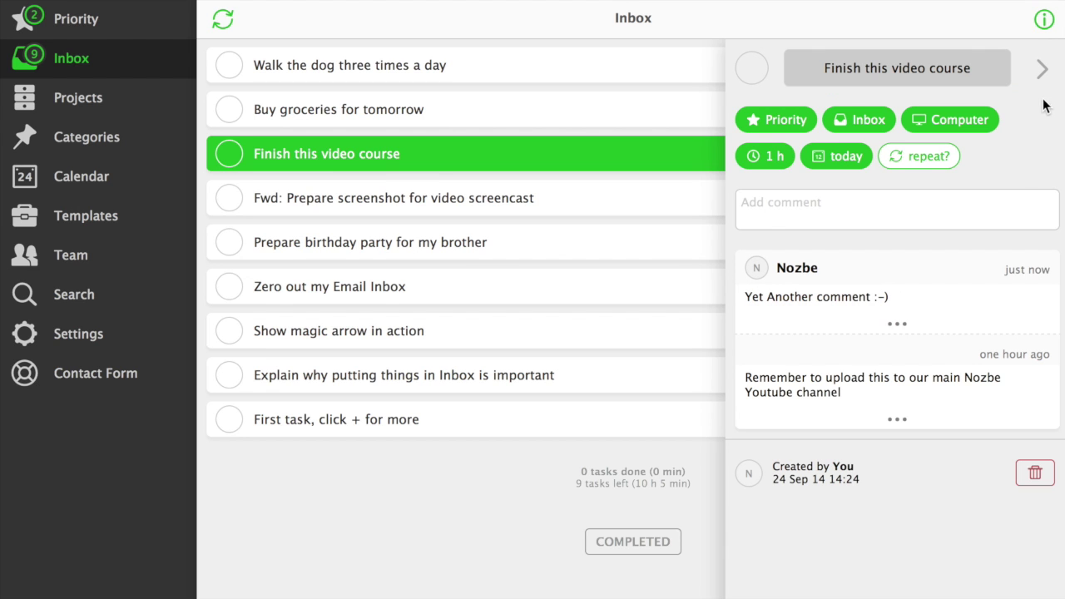
Complete 'First task, click + for more' and reveal the completed tasks below the list.
click(643, 166)
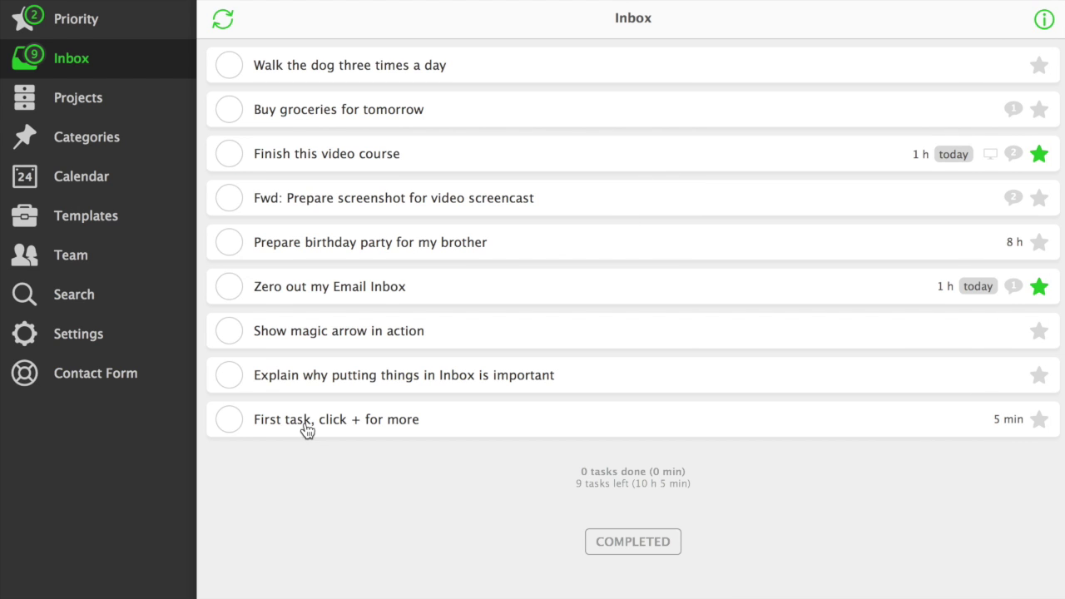
click(237, 423)
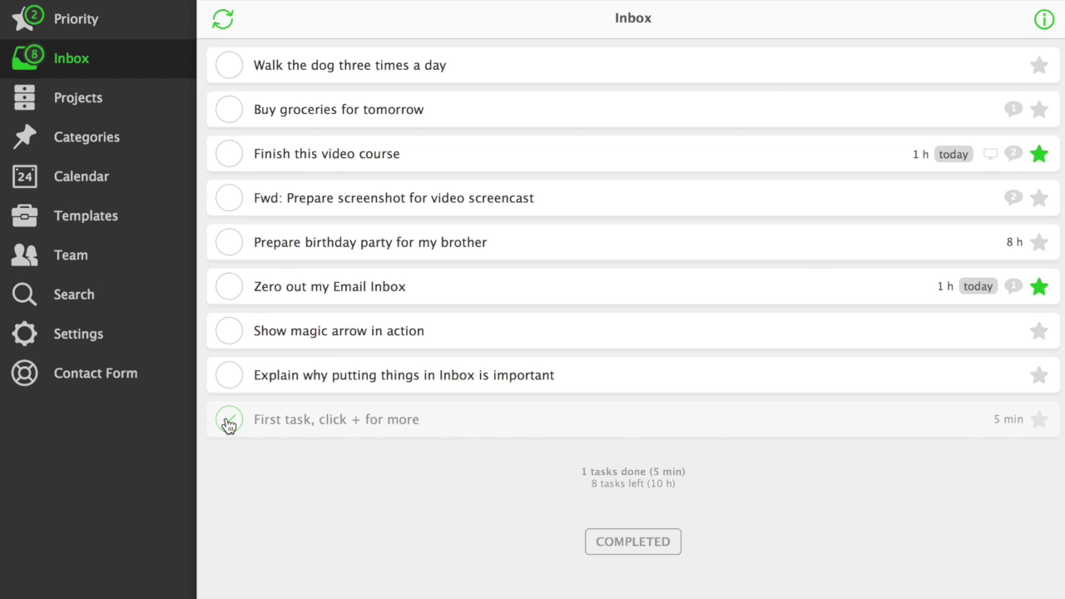
click(646, 547)
scroll(648, 541, down, 3)
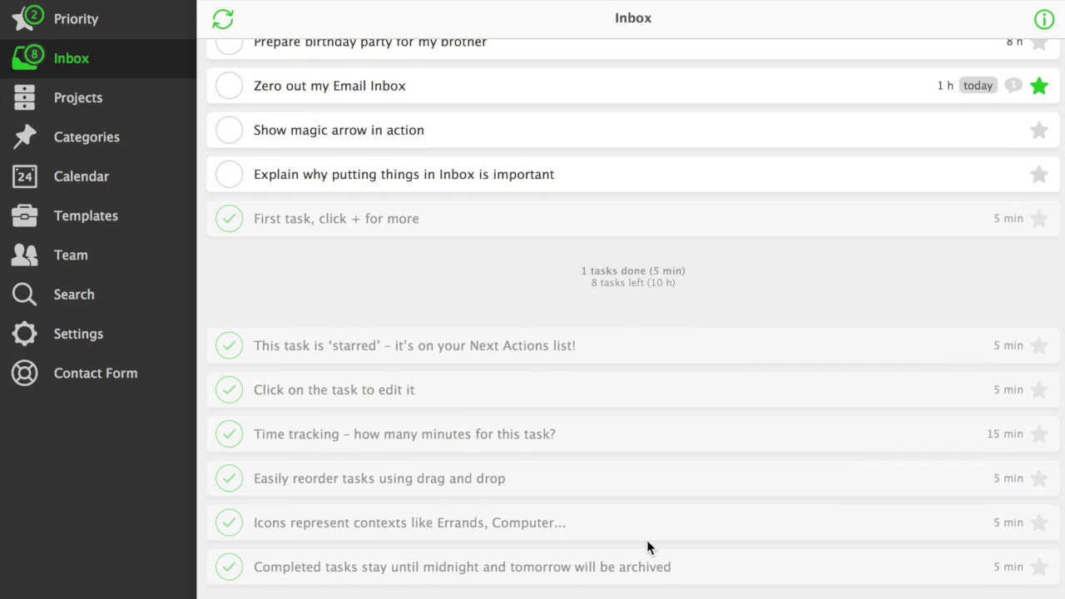
scroll(647, 540, up, 3)
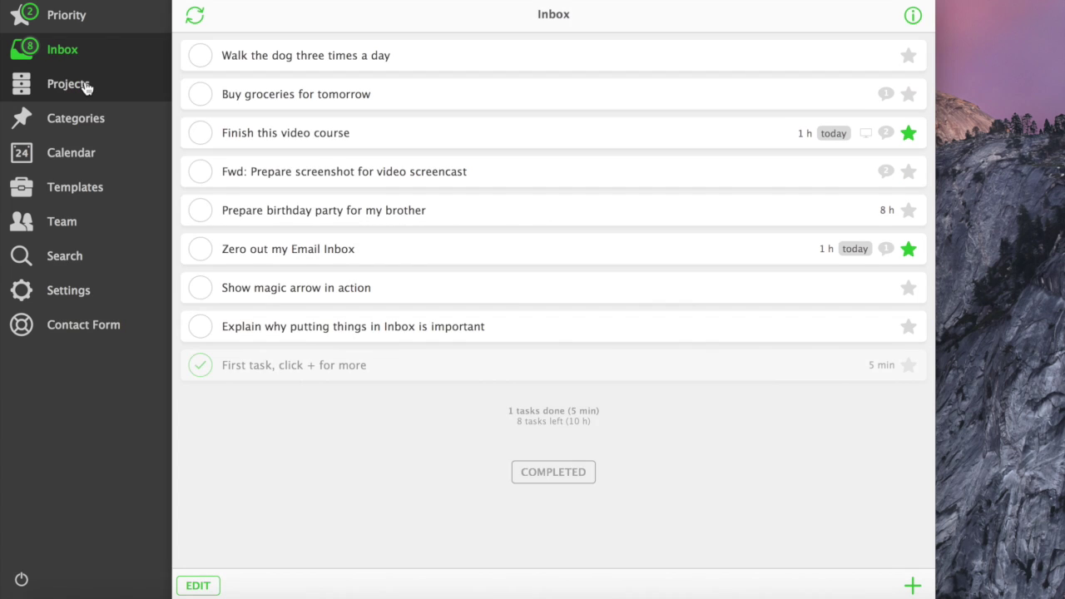
Create a new project named 'Prepare for camping trip'.
click(84, 86)
drag(279, 586, 200, 218)
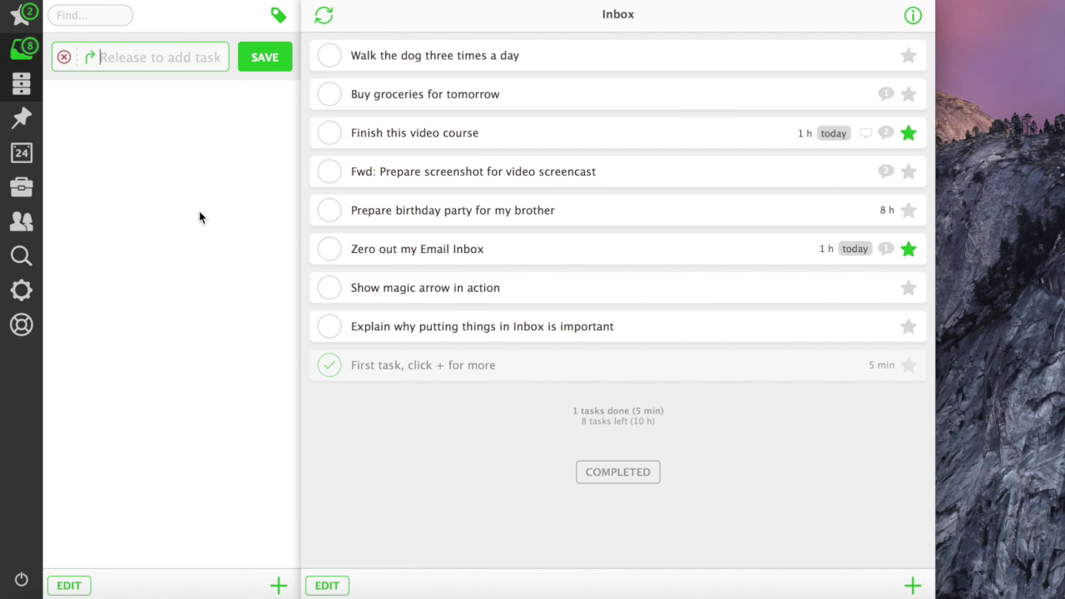
text(Prepare for)
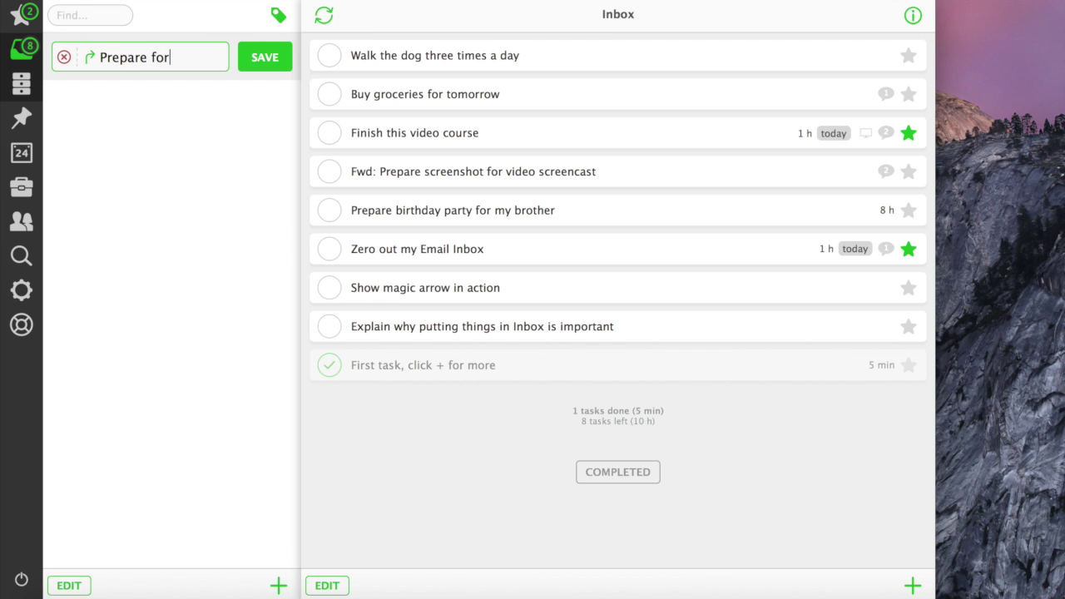
text( camping trip)
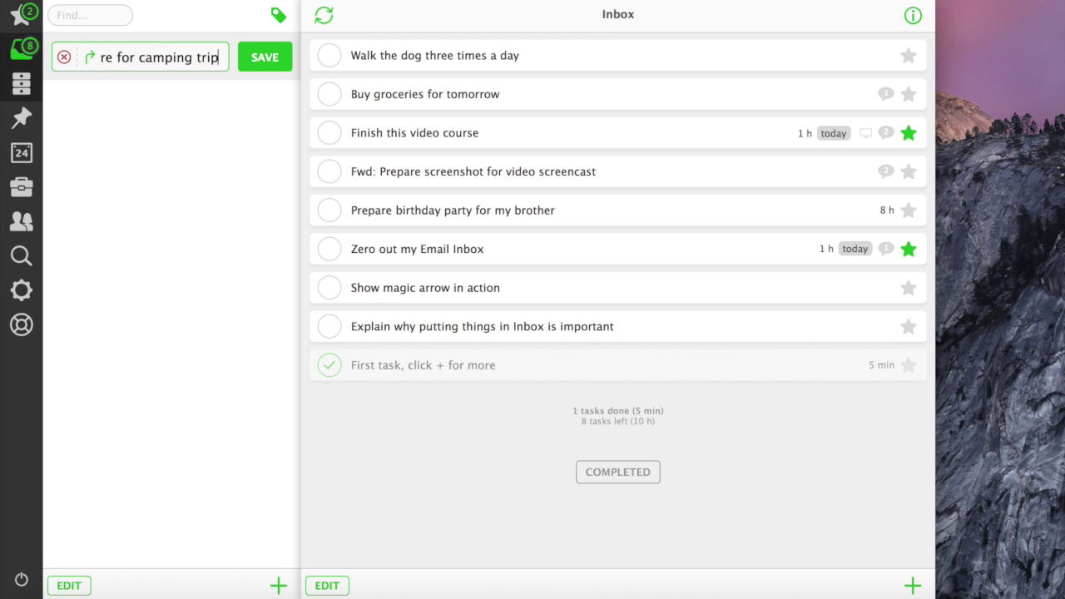
click(267, 67)
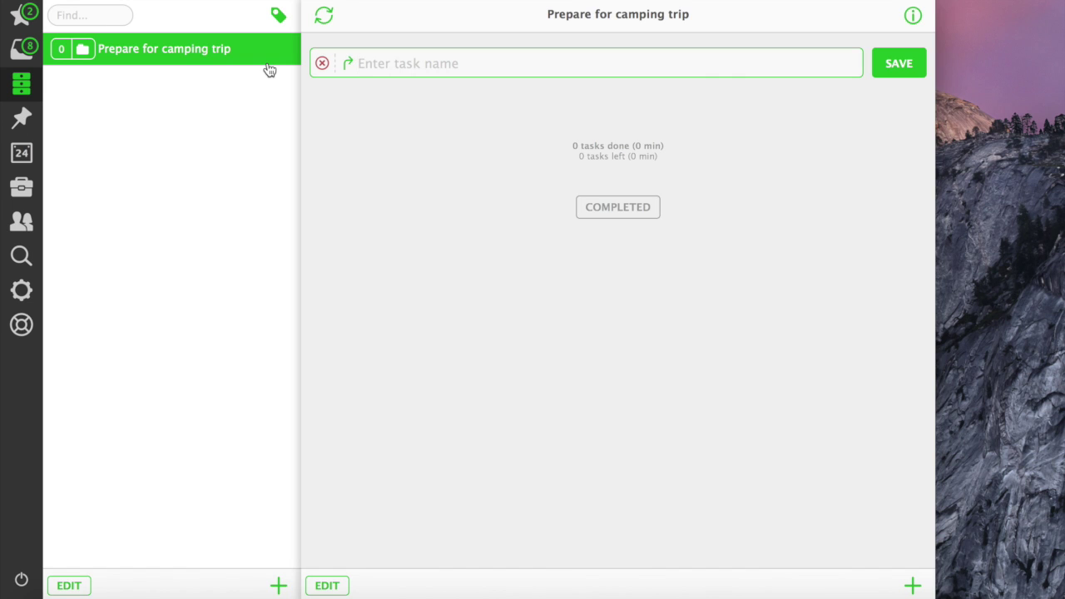
Add tasks Buy a good tent, Print out the plan of the forest, Organize food, and a camping-location call.
text(Buy a good tent)
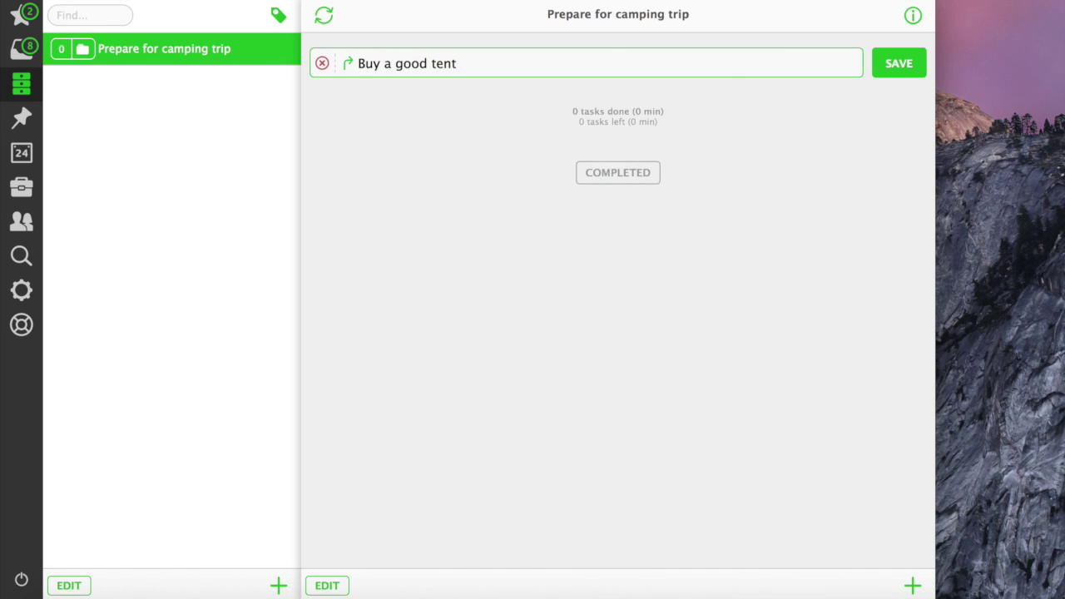
key(Return)
text(Print out the plan of the forest)
key(Return)
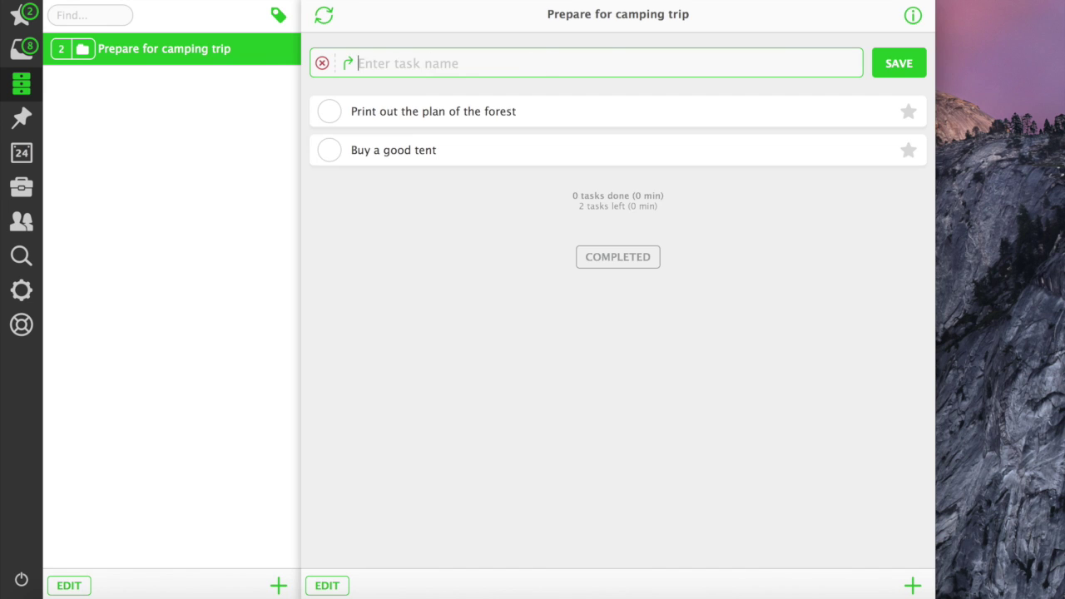
text(Organize food)
key(Return)
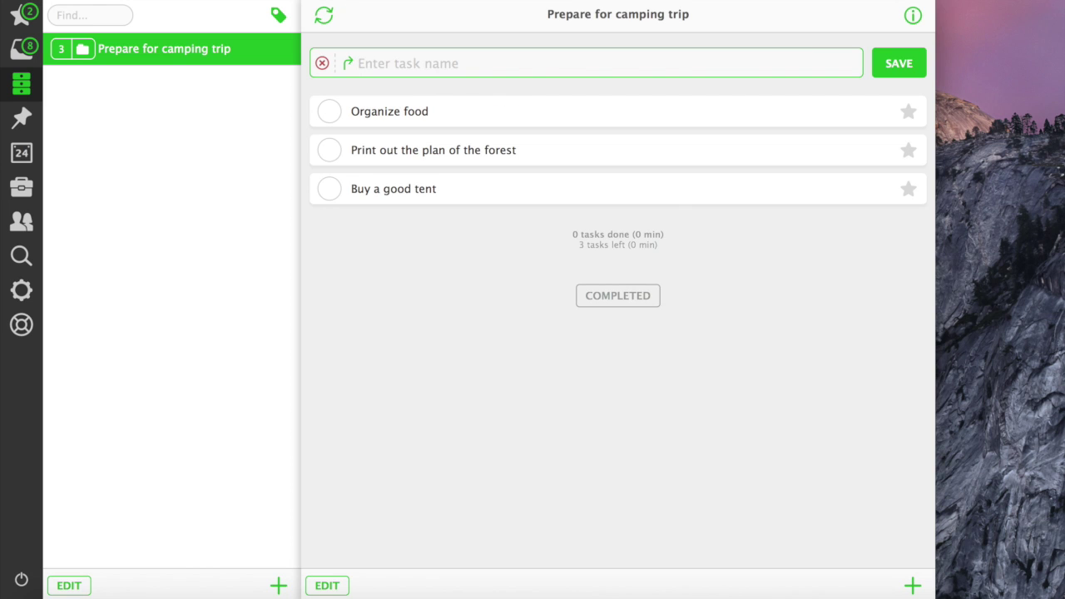
text(Call Mark about camping location)
key(Return)
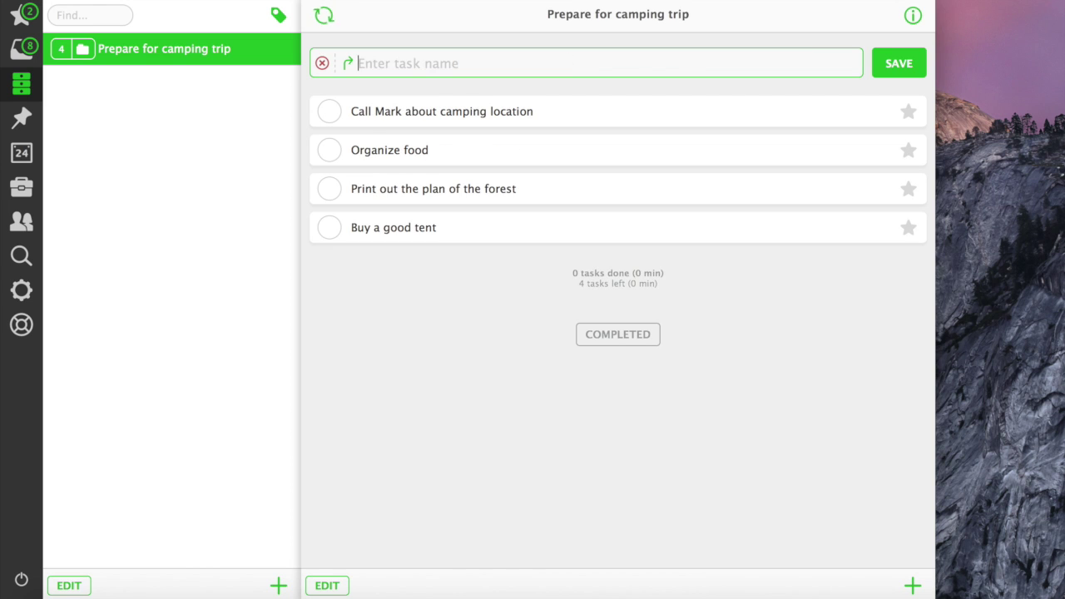
Create the 'Presentation for Friday' project with tasks 'Prepare the outline' and 'Get clipart for slides'.
click(279, 585)
text(Presentation for Fr)
text(iday)
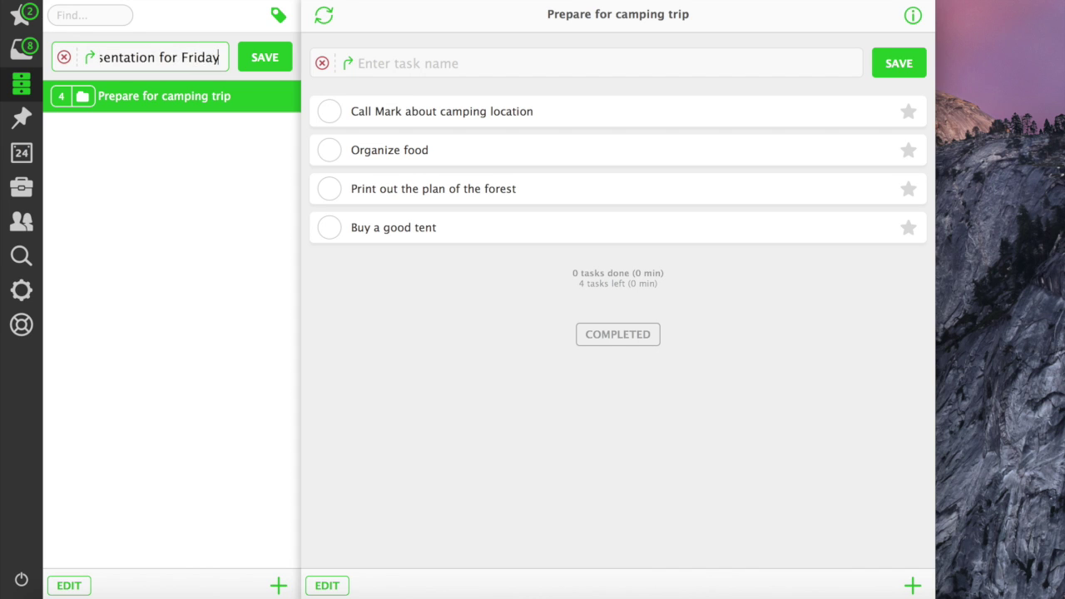
key(Return)
text(Prepare the outline)
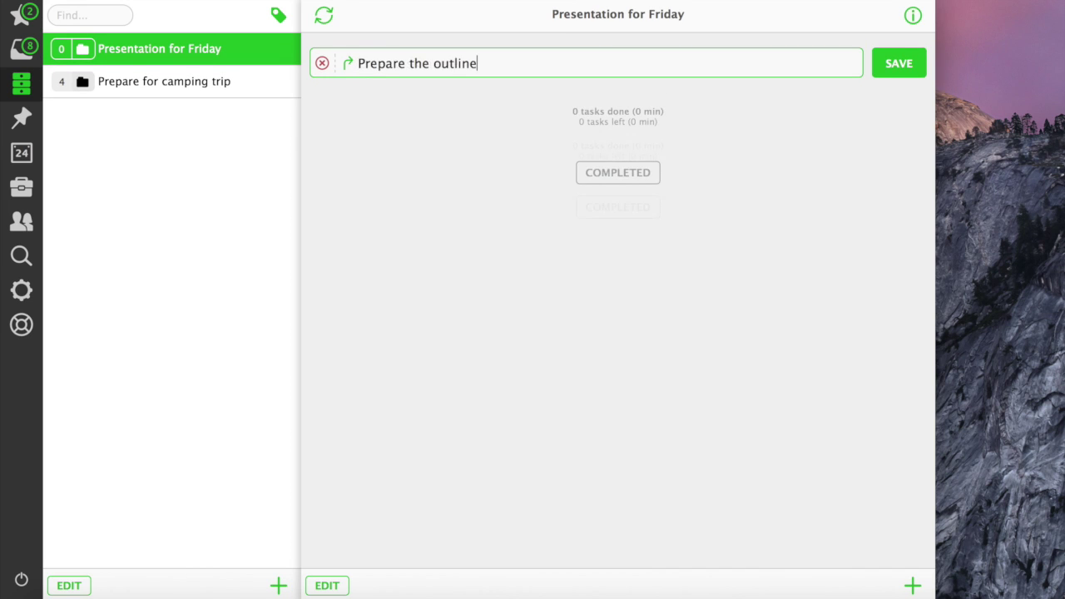
key(Return)
text(Get clipart for slides)
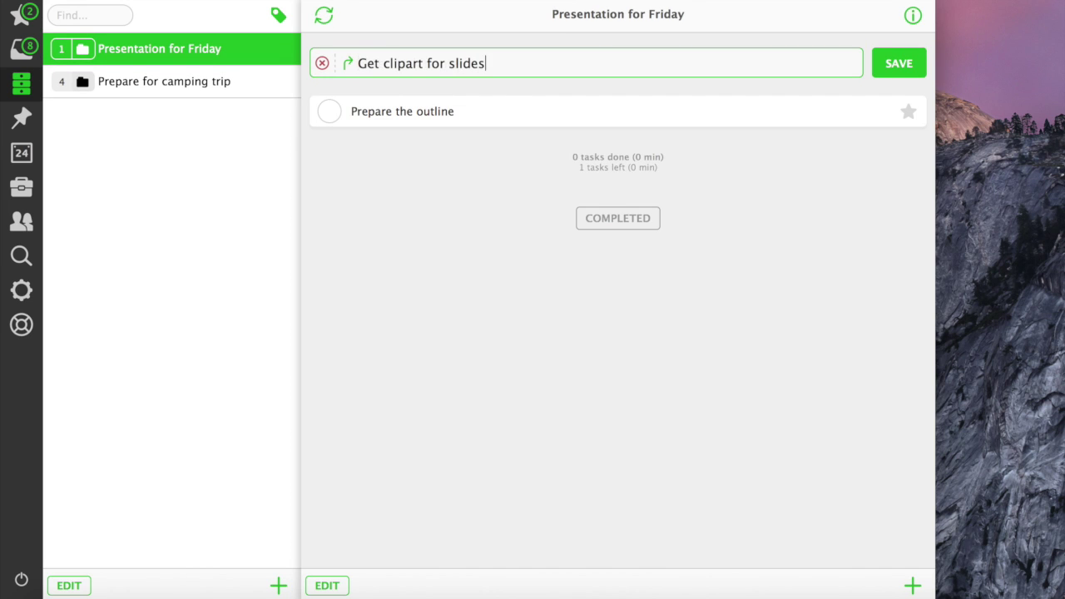
key(Return)
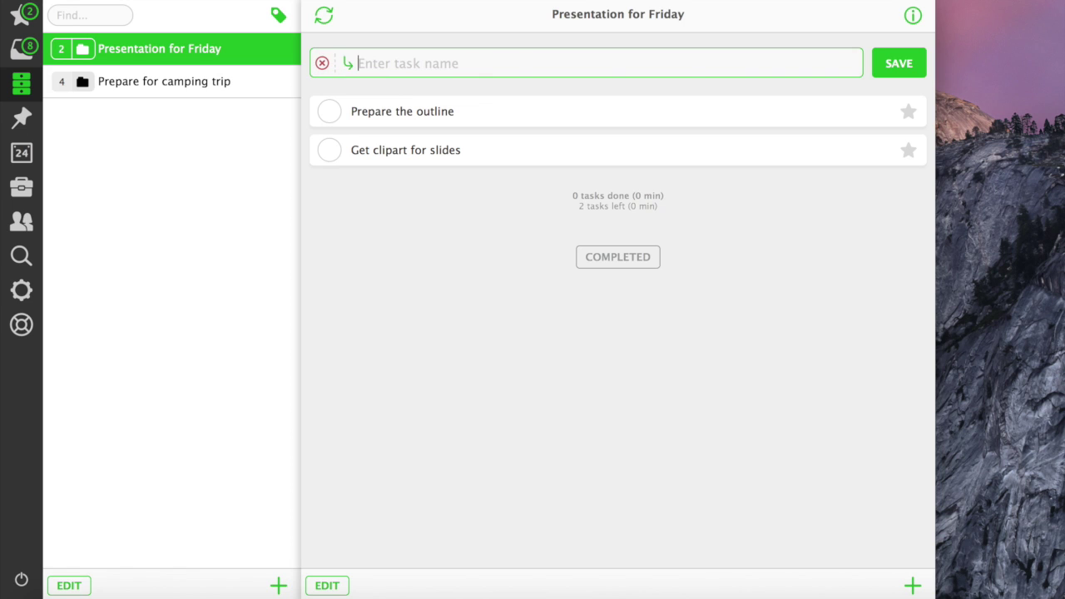
Add tasks 'Business ideas', 'New layout for the magazine' and 'New video tutorial for our apps'.
text(Business ideas)
key(Return)
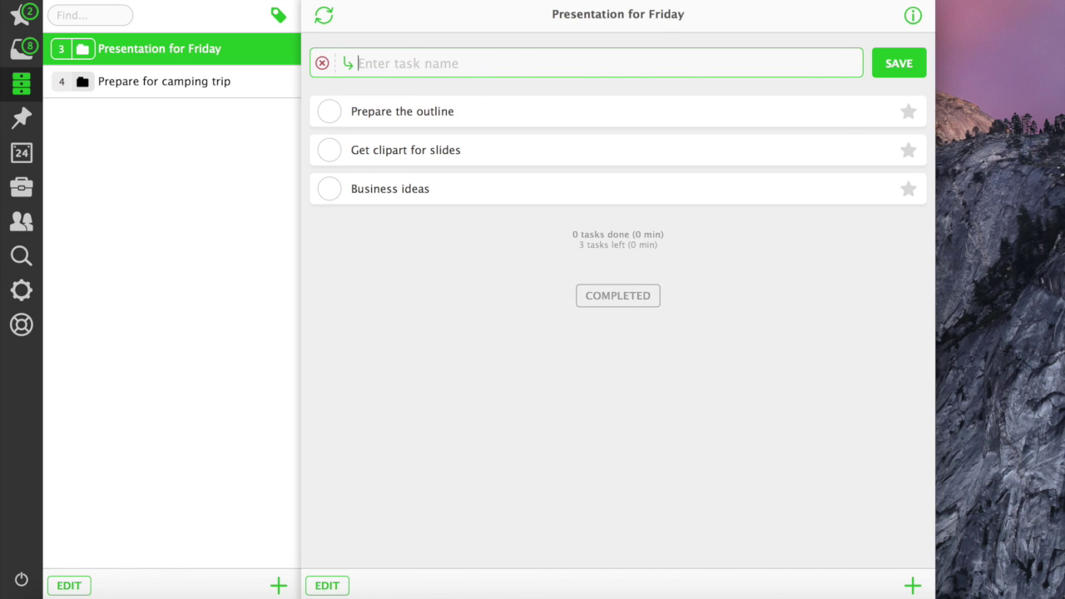
text(New layout for the magazine)
key(Return)
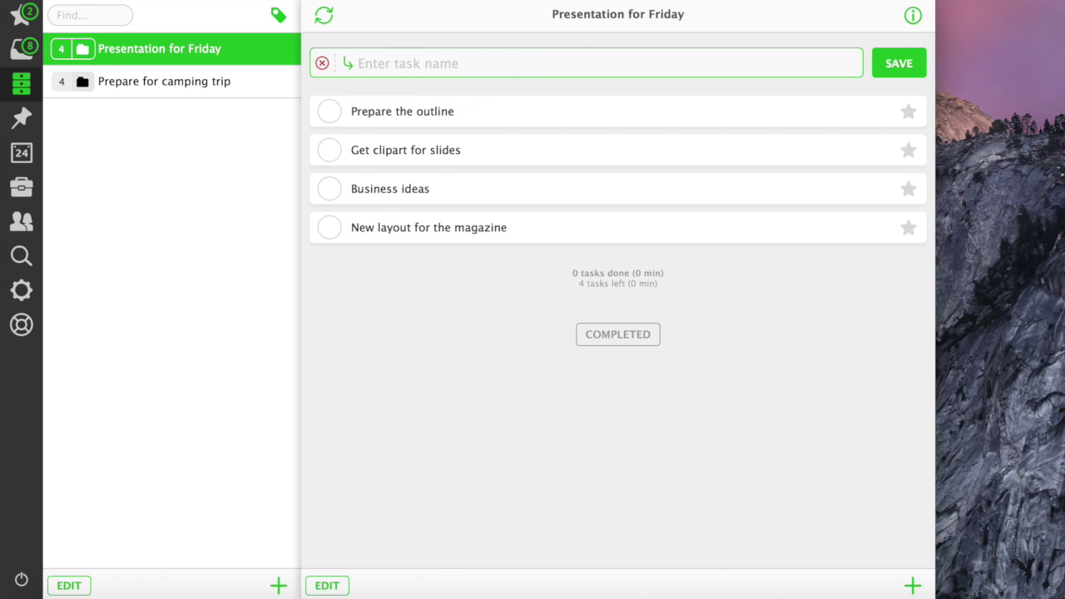
text(New video tutorial for our apps)
key(Return)
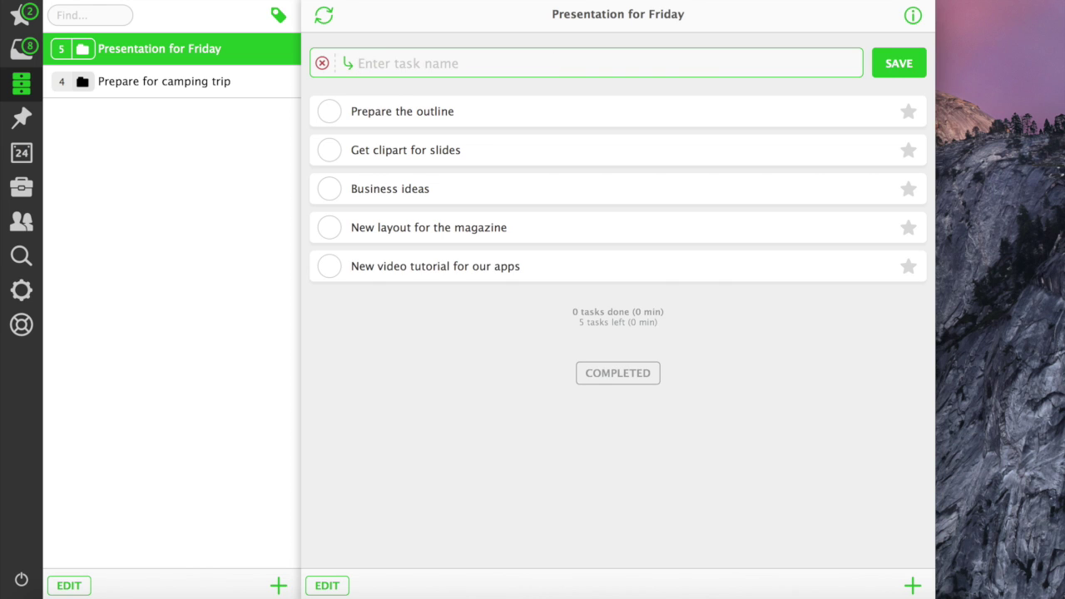
Convert the Business ideas task into its own project.
click(525, 188)
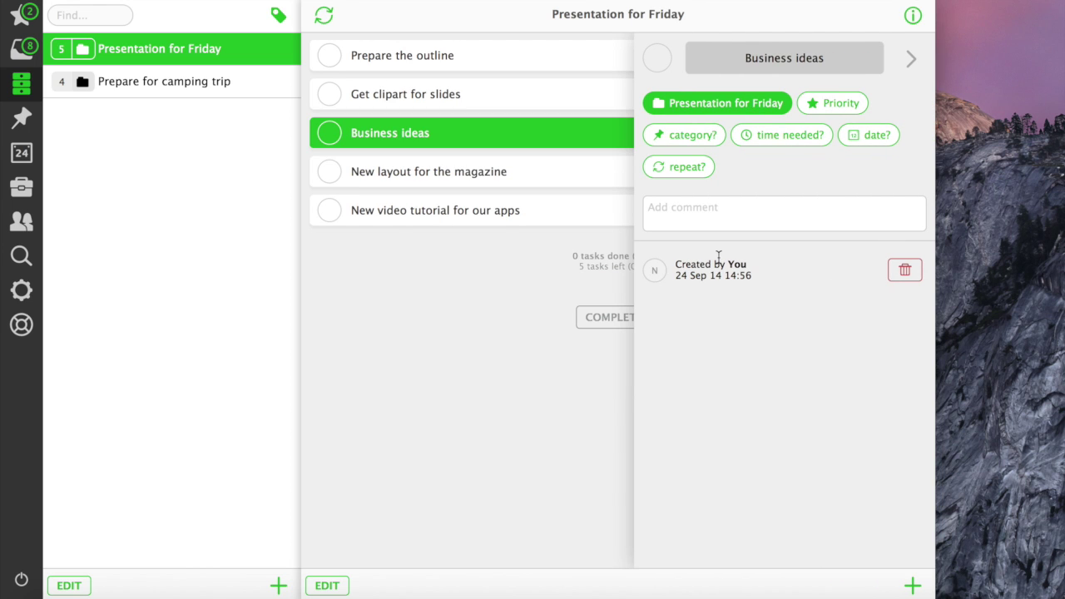
click(723, 101)
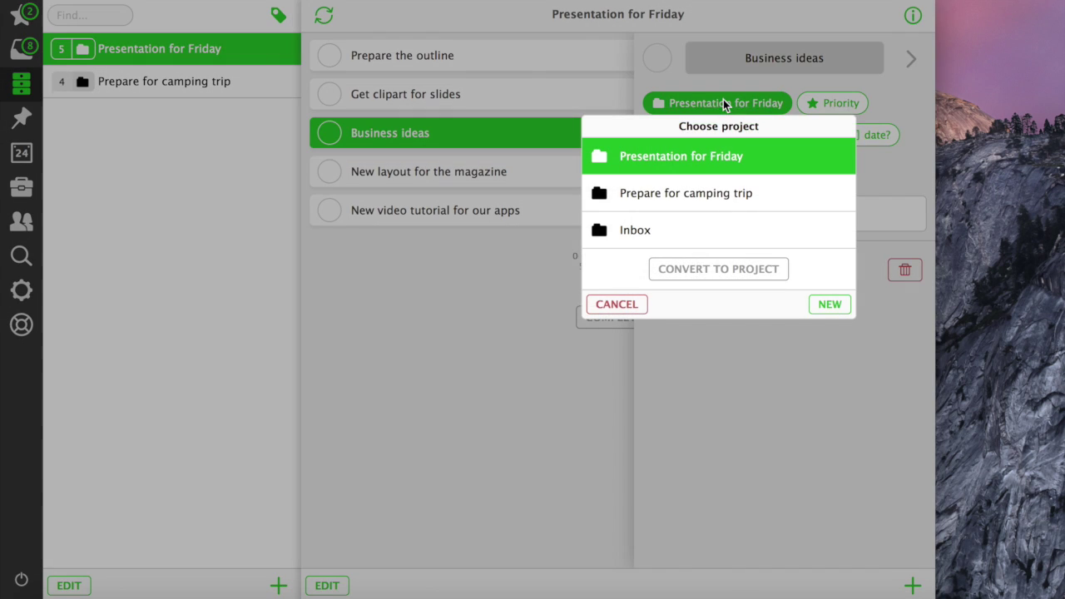
click(705, 270)
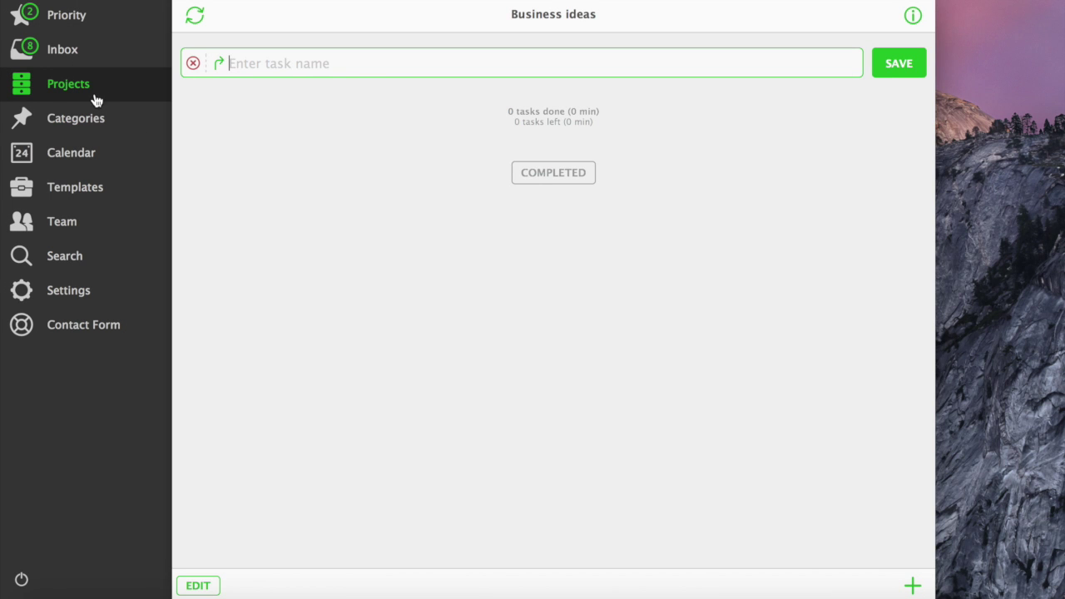
click(96, 86)
Move New layout for the magazine and New video tutorial for our apps to Business ideas.
click(160, 81)
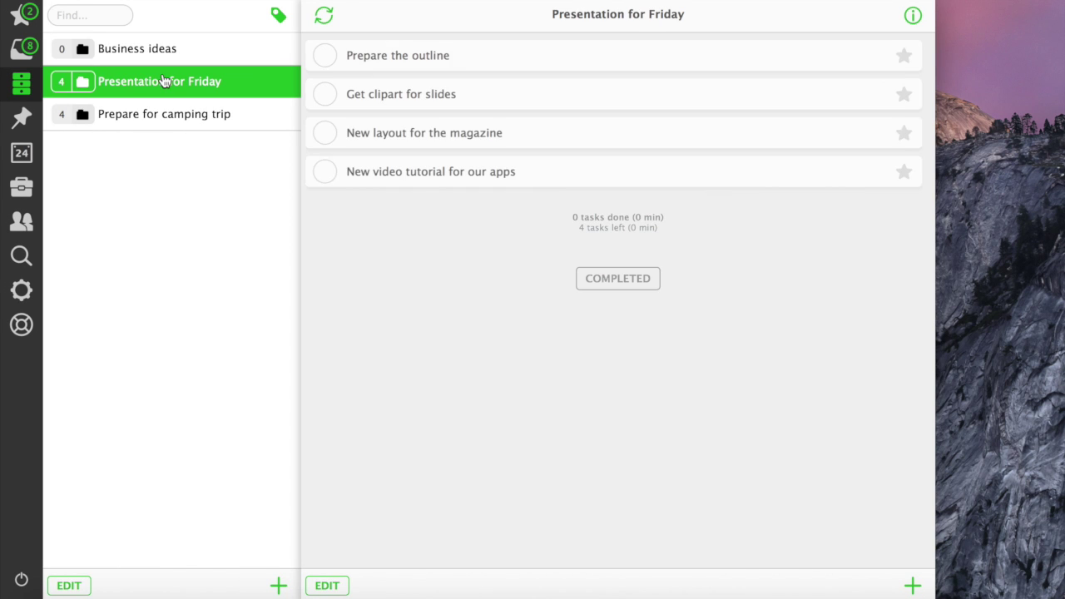
click(333, 587)
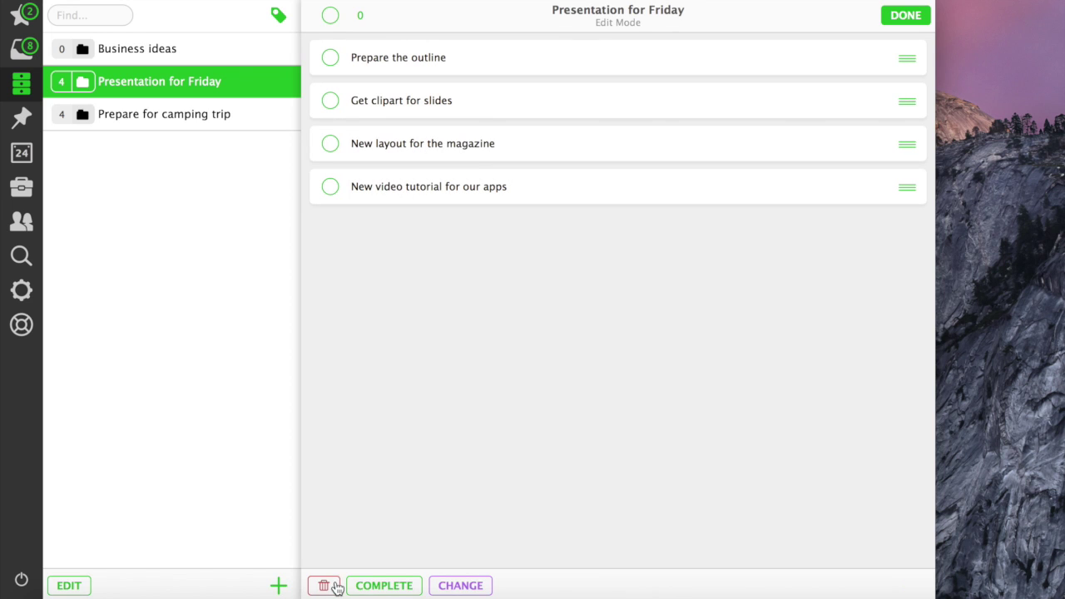
click(331, 143)
click(331, 189)
click(458, 586)
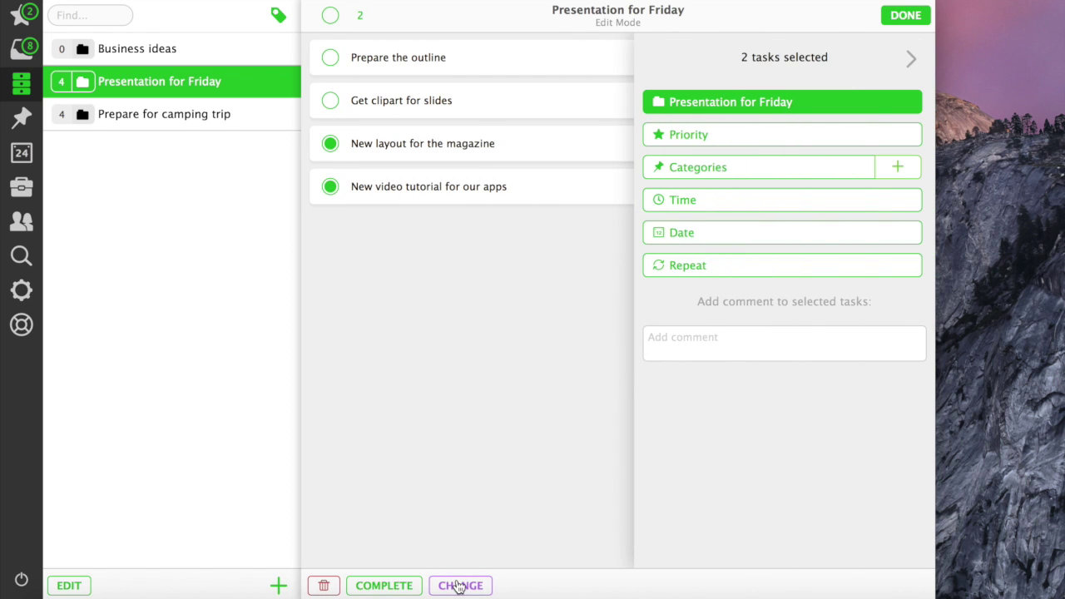
click(754, 101)
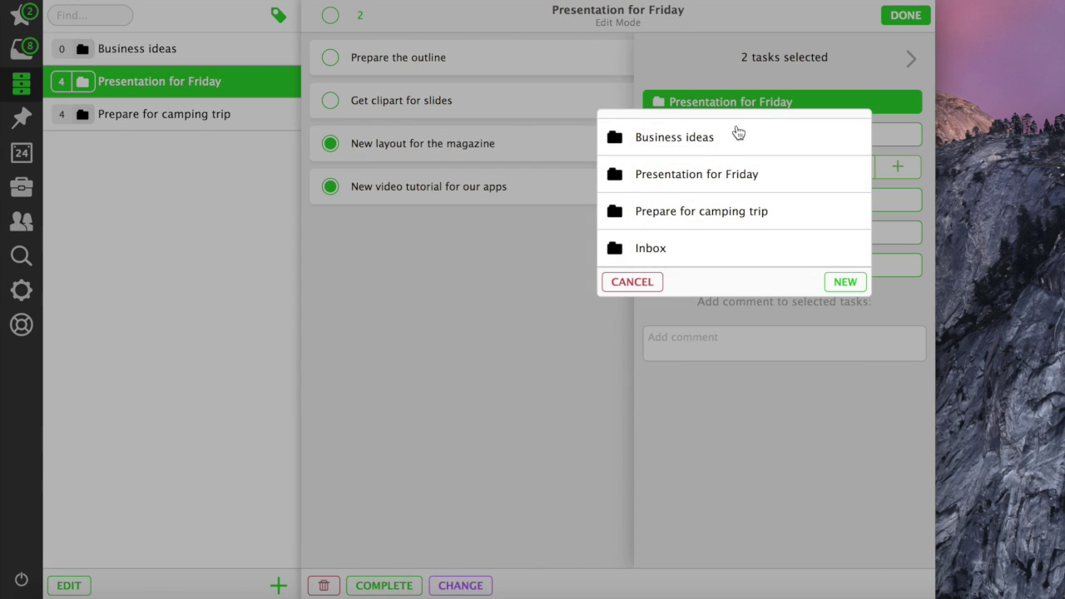
click(675, 137)
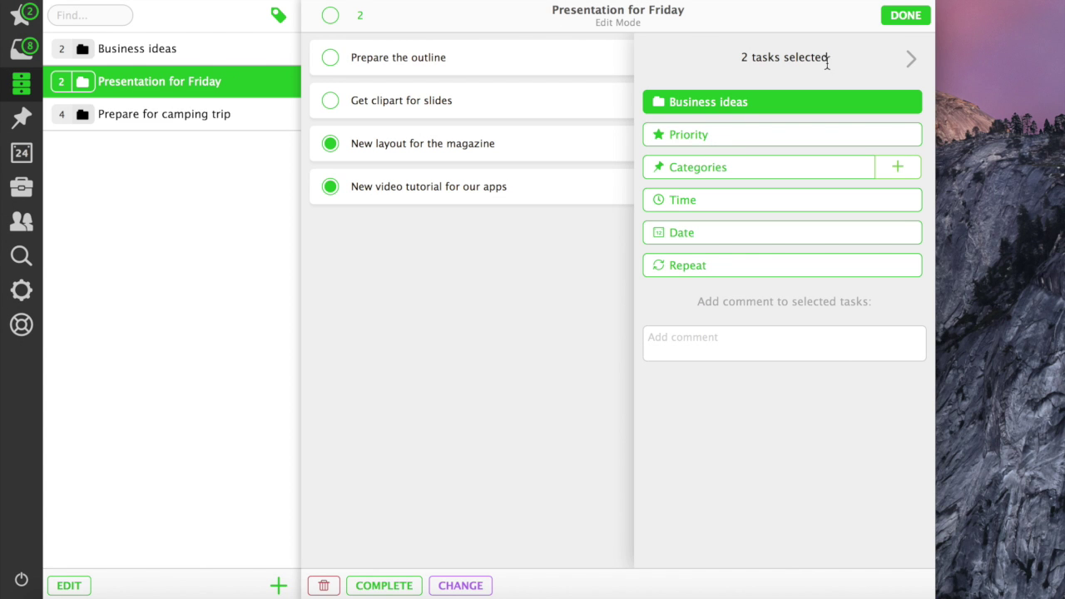
click(904, 14)
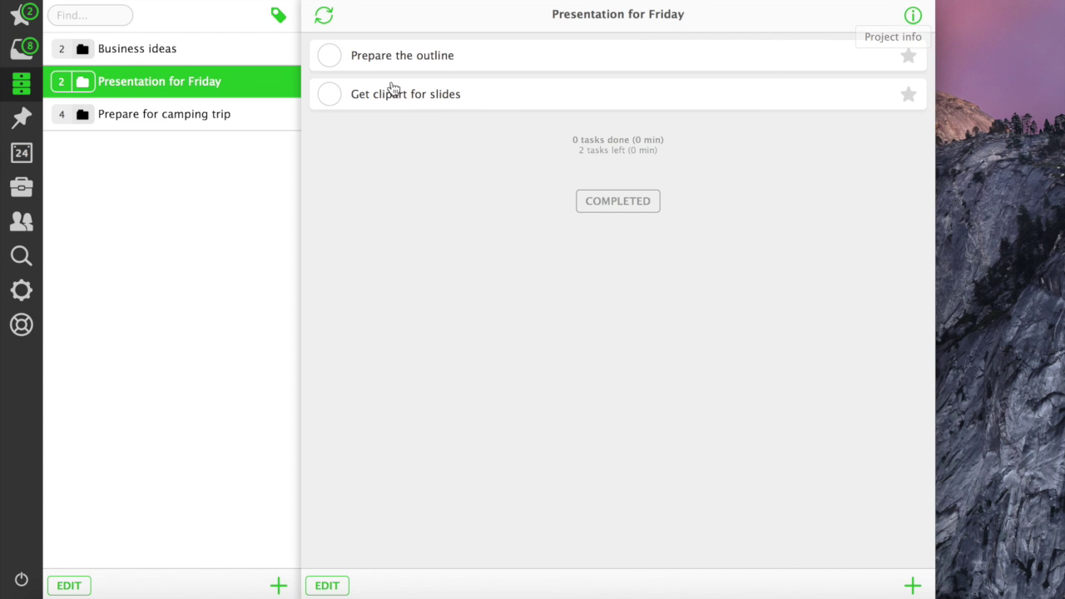
Reorder the Business ideas tasks, leaving New layout for the magazine second.
click(213, 50)
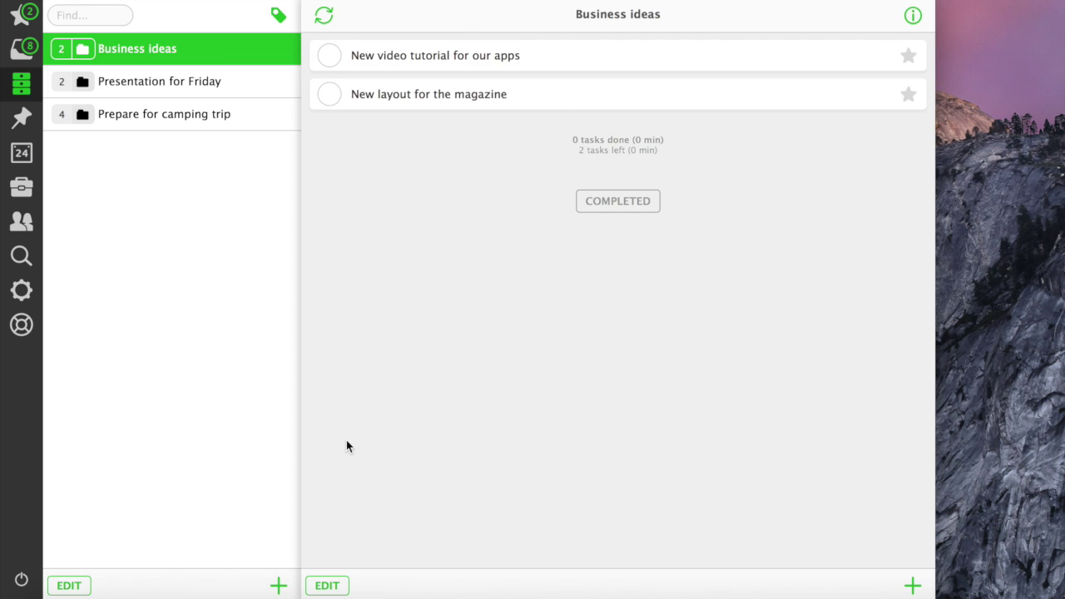
click(327, 586)
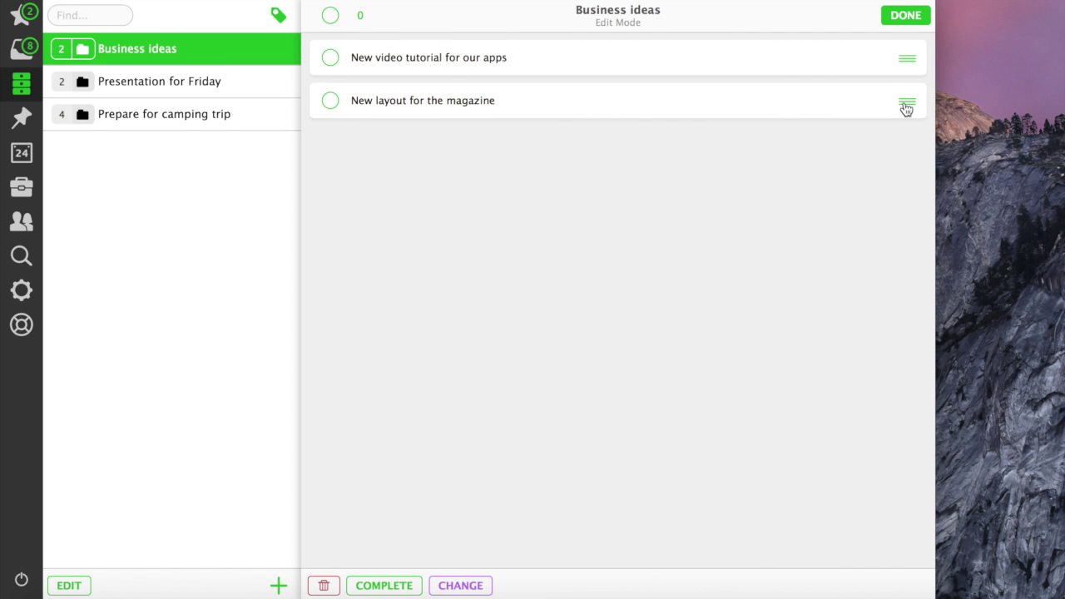
drag(906, 109, 907, 57)
click(899, 22)
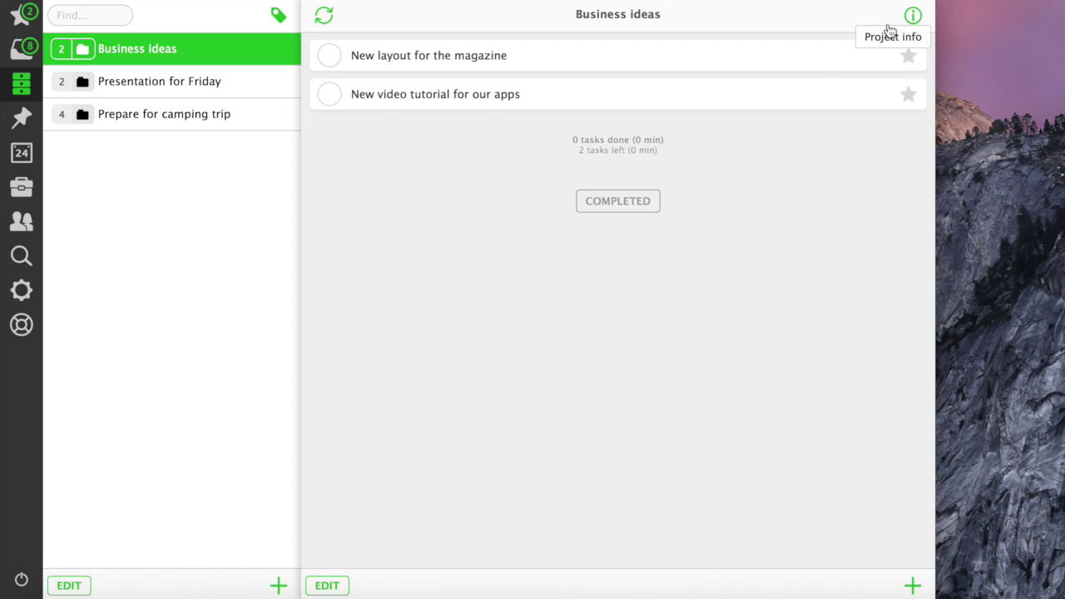
drag(661, 57, 666, 103)
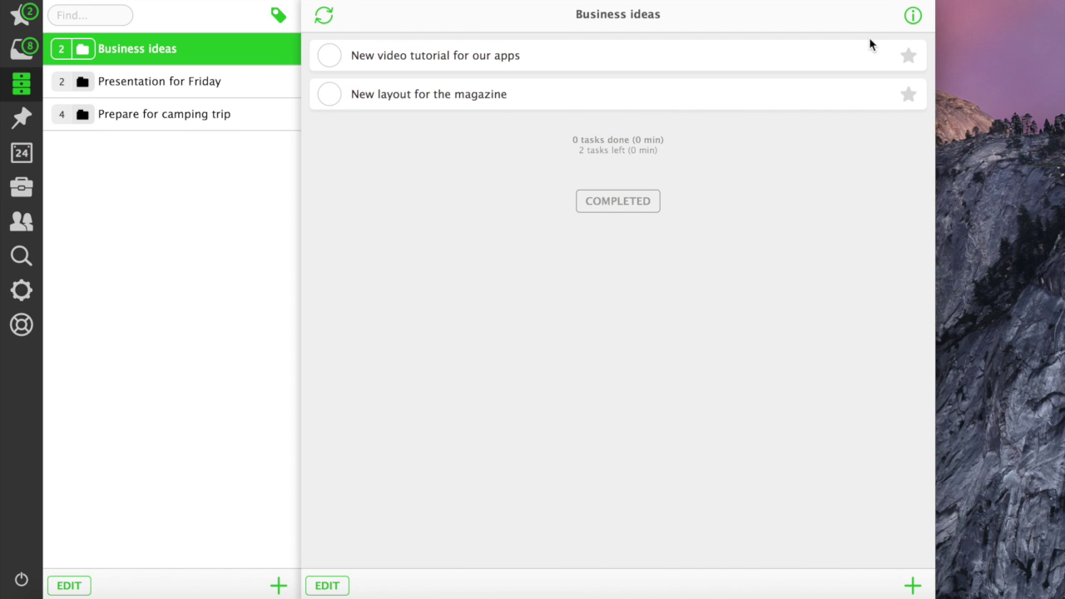
click(914, 16)
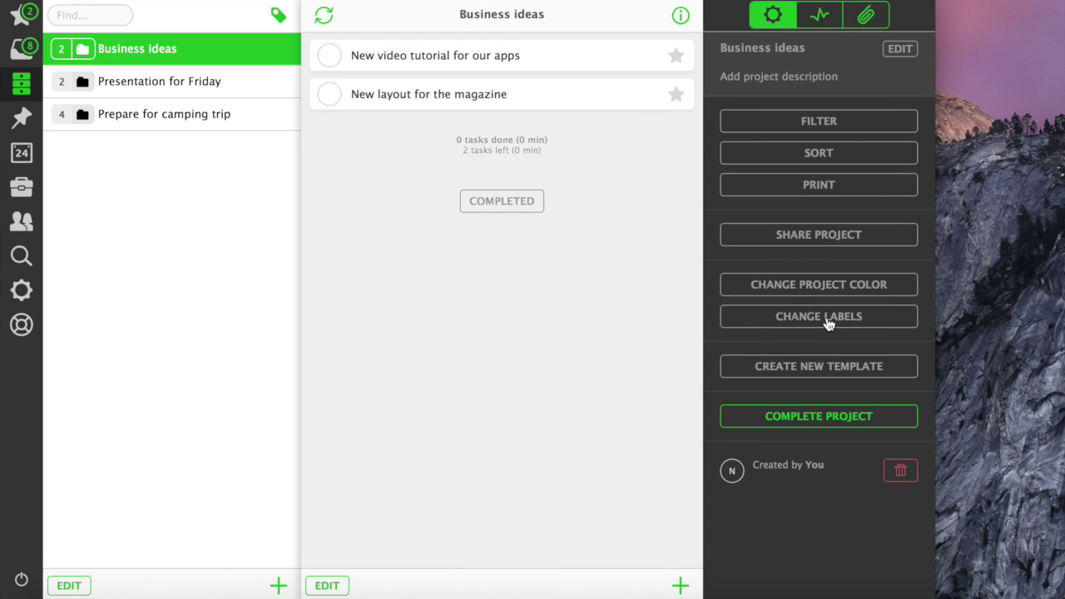
Create a new 'work' label and apply it to the Business ideas project.
click(829, 322)
click(834, 486)
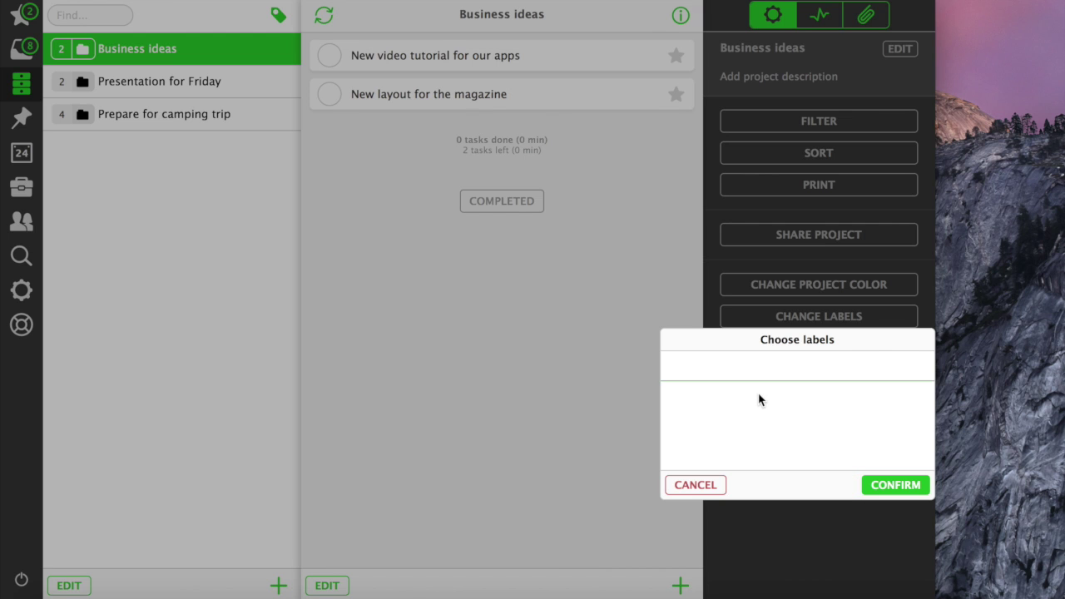
text(work)
key(Return)
click(896, 484)
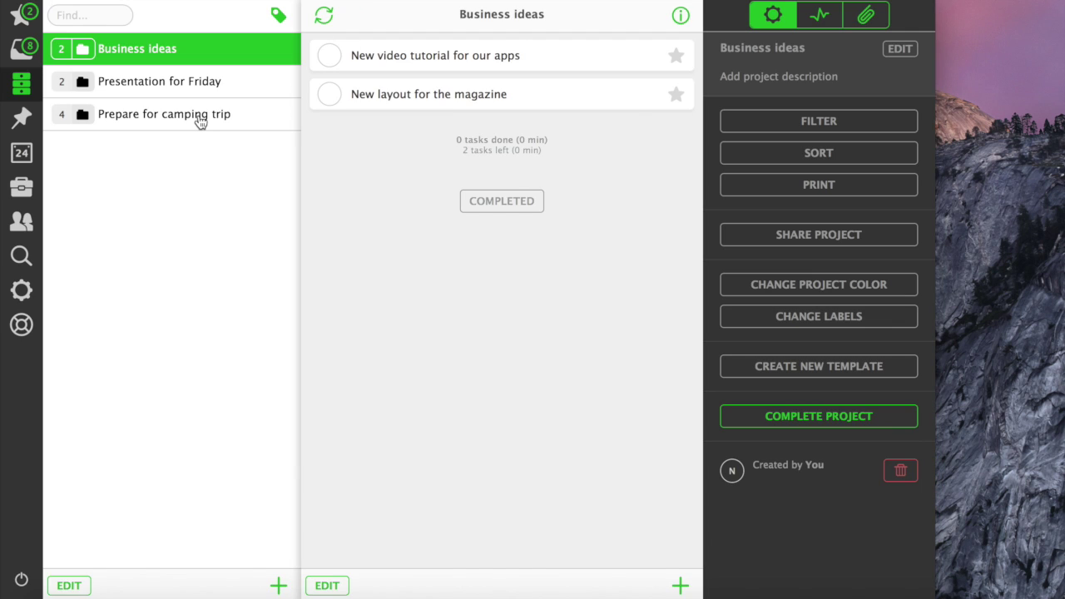
Apply the work label to the Presentation for Friday project.
click(202, 82)
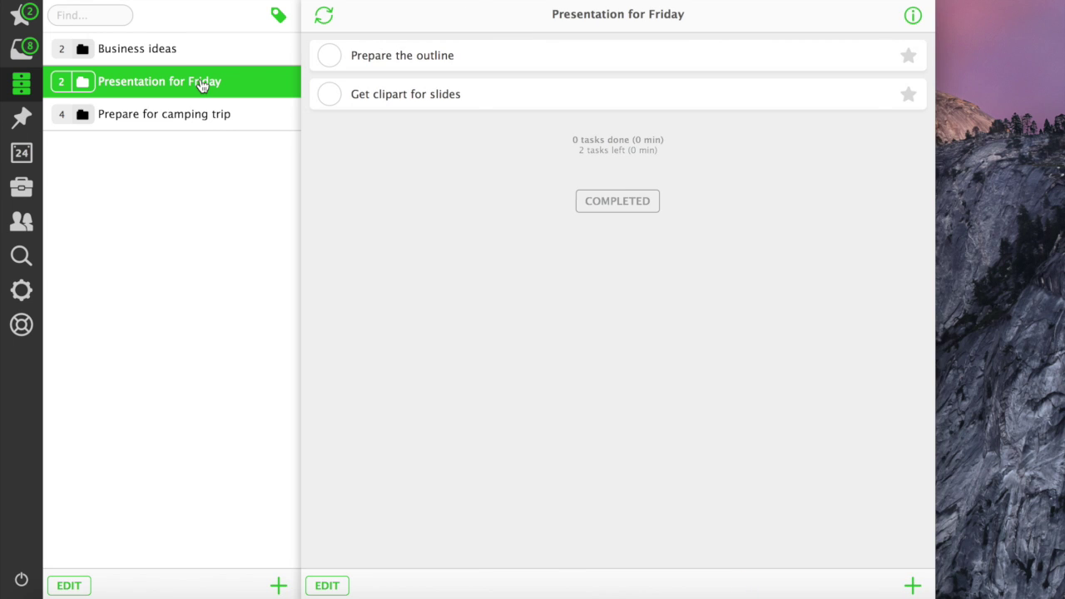
click(912, 16)
click(831, 321)
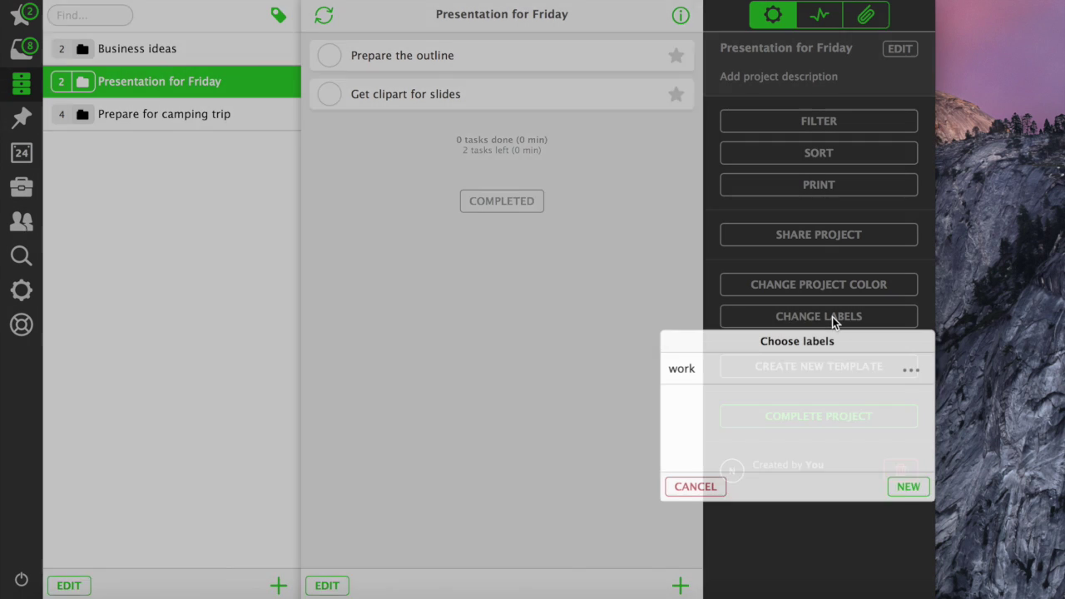
click(797, 367)
click(911, 371)
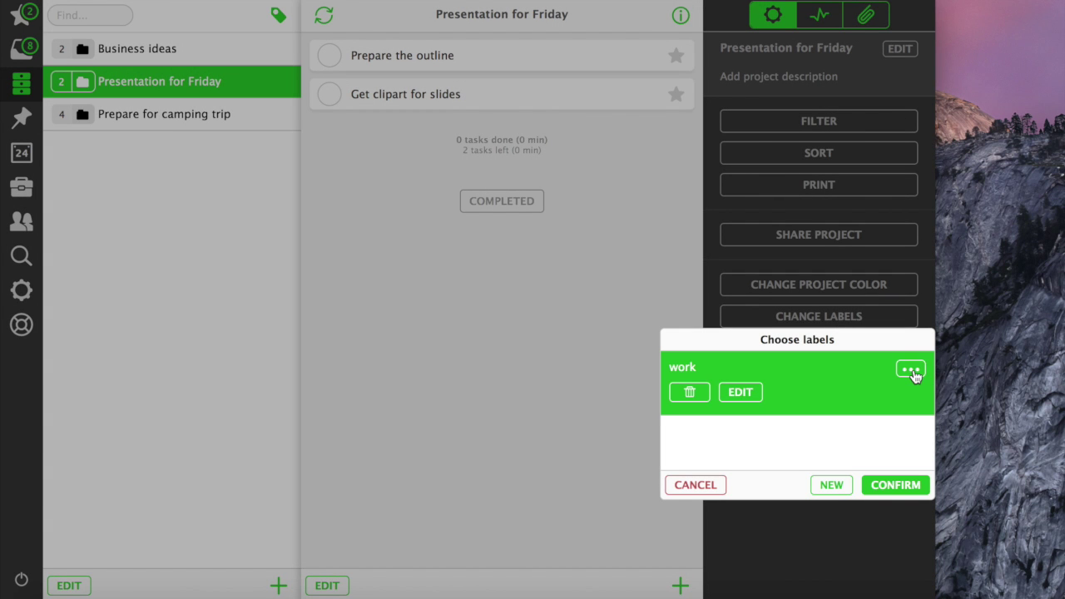
click(912, 371)
click(897, 486)
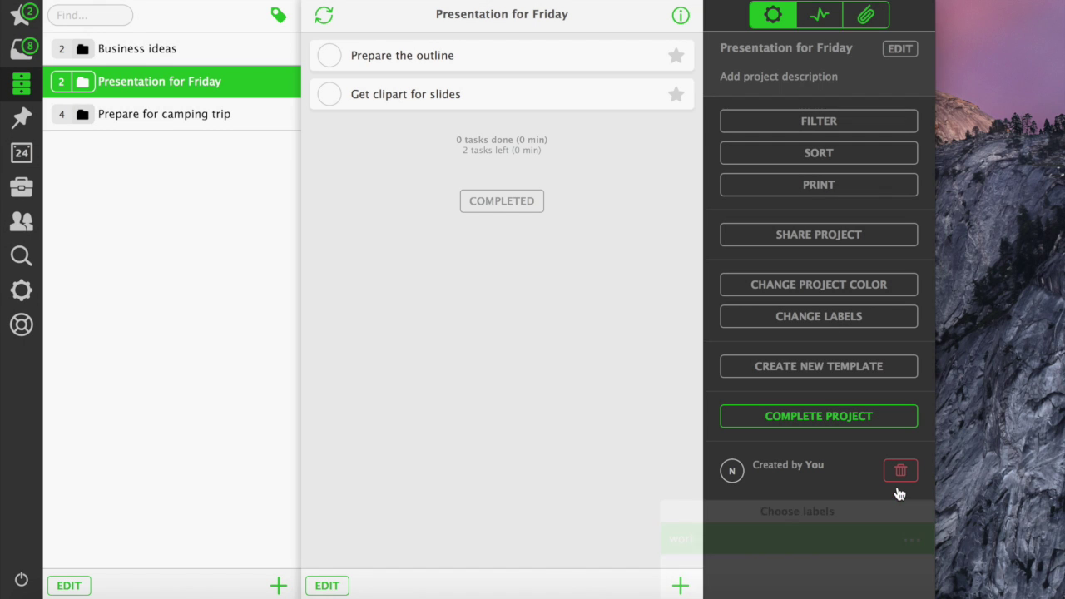
Create a new 'home' label and apply it to Prepare for camping trip.
click(196, 121)
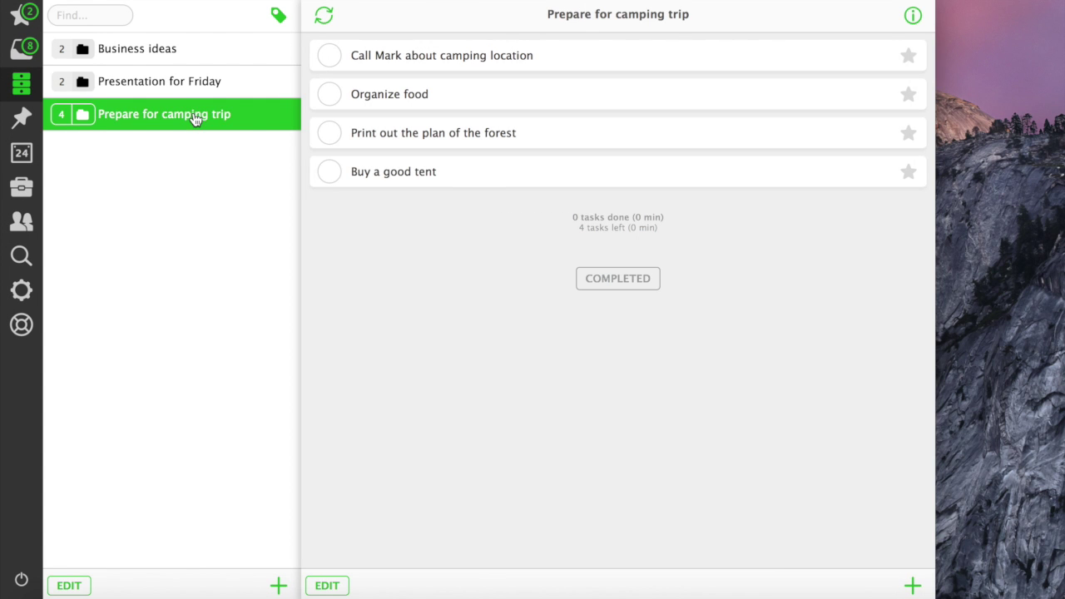
click(913, 15)
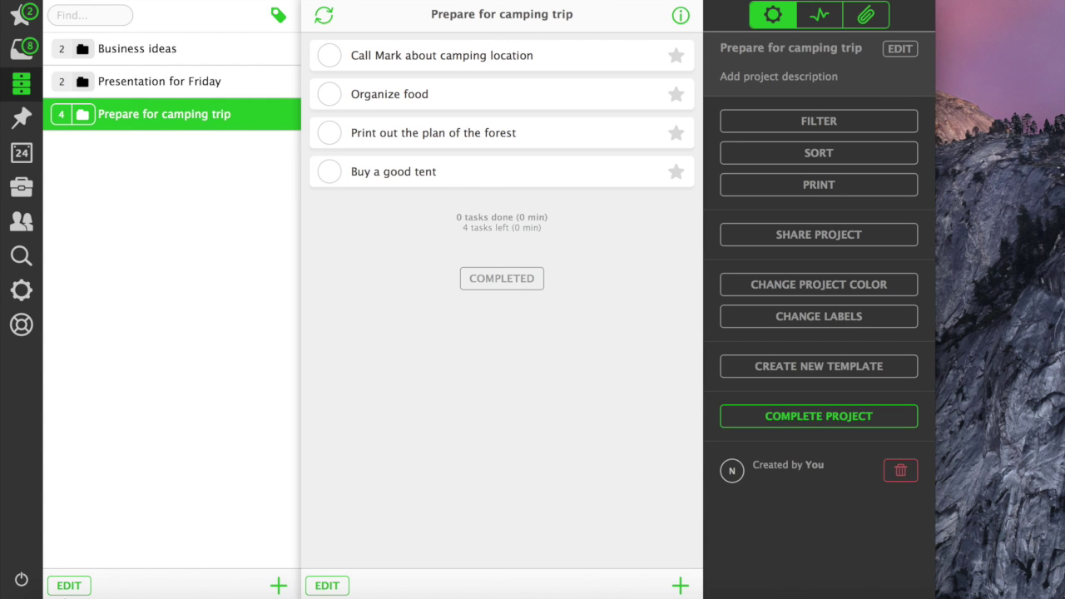
click(69, 587)
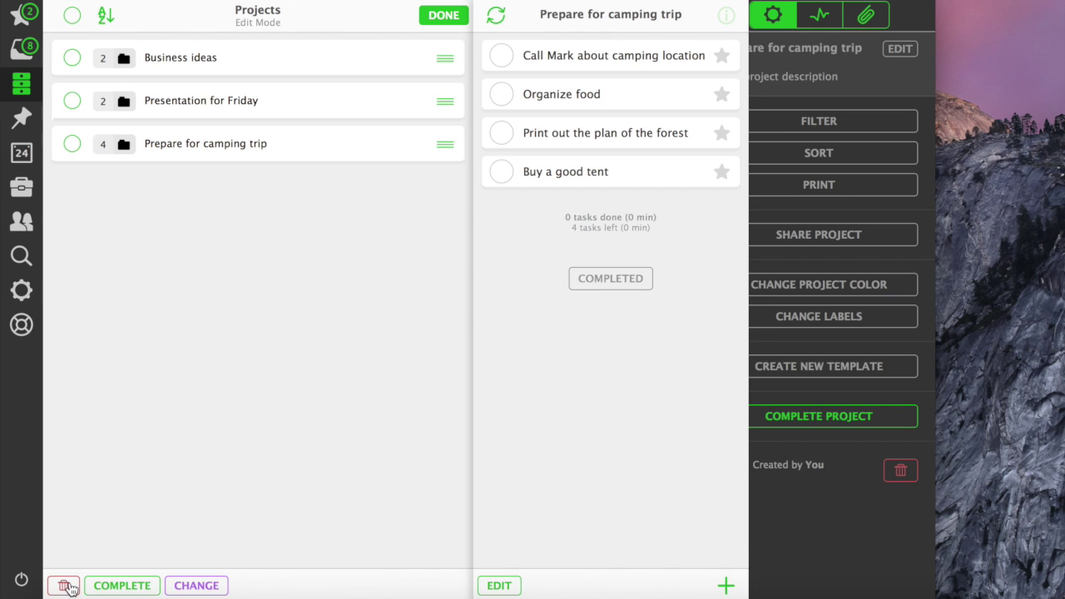
click(72, 145)
click(192, 586)
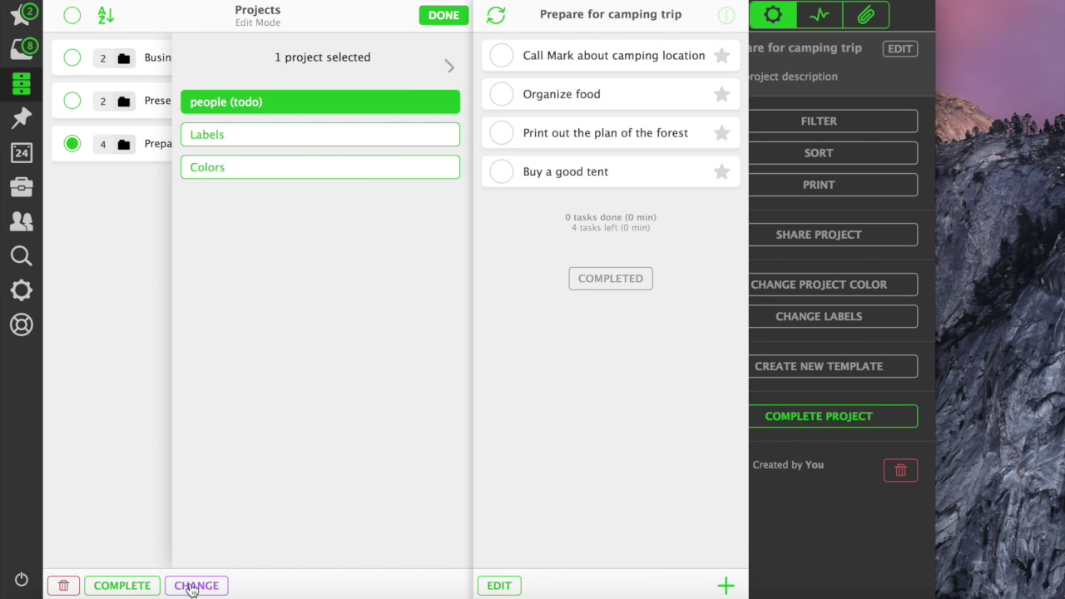
click(302, 135)
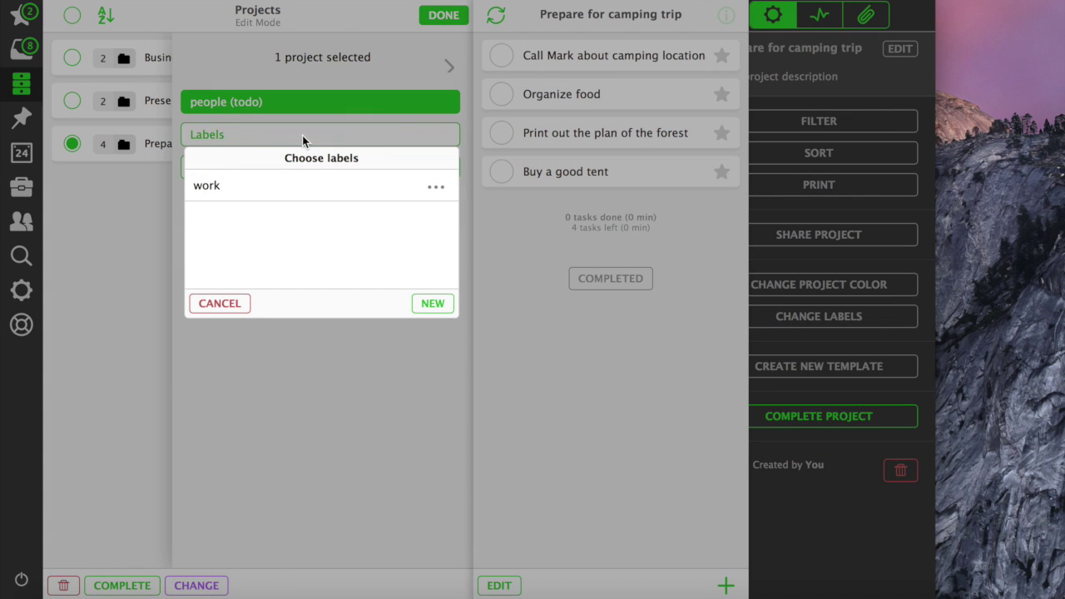
click(435, 303)
text(home)
key(Return)
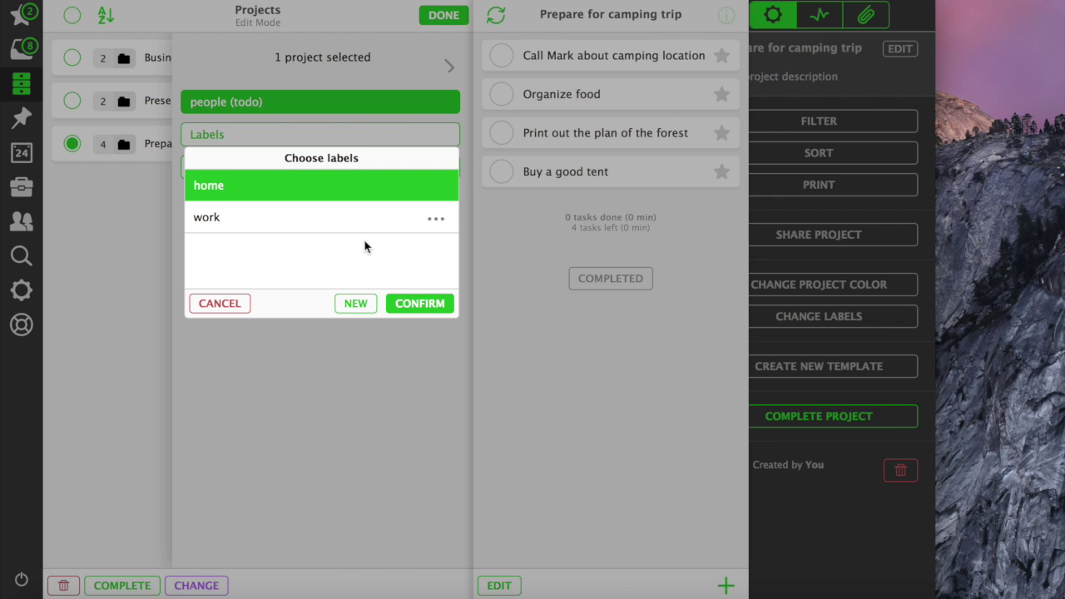
click(417, 305)
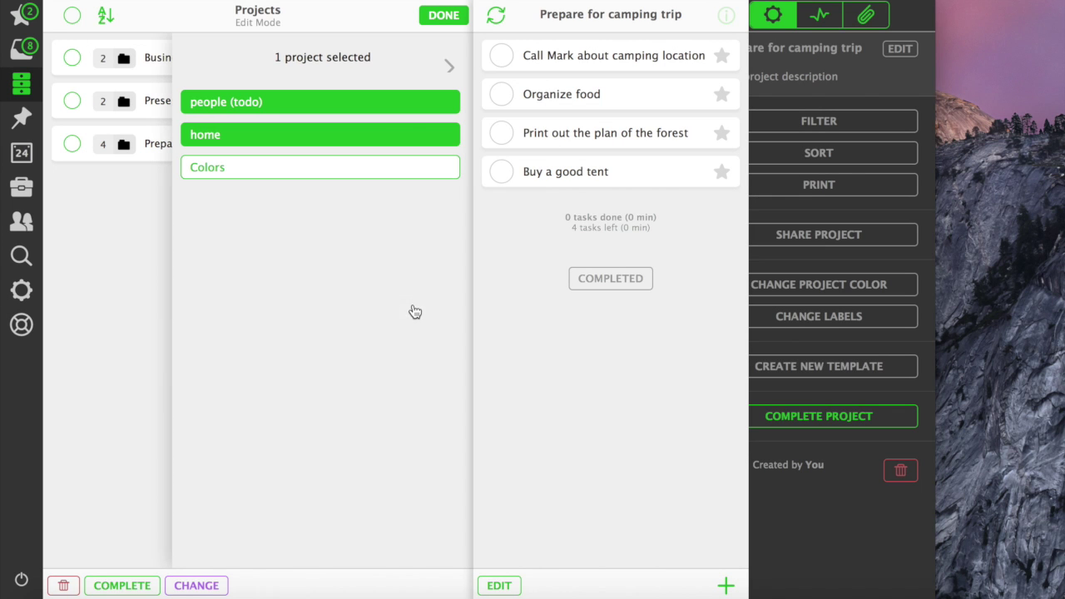
click(444, 16)
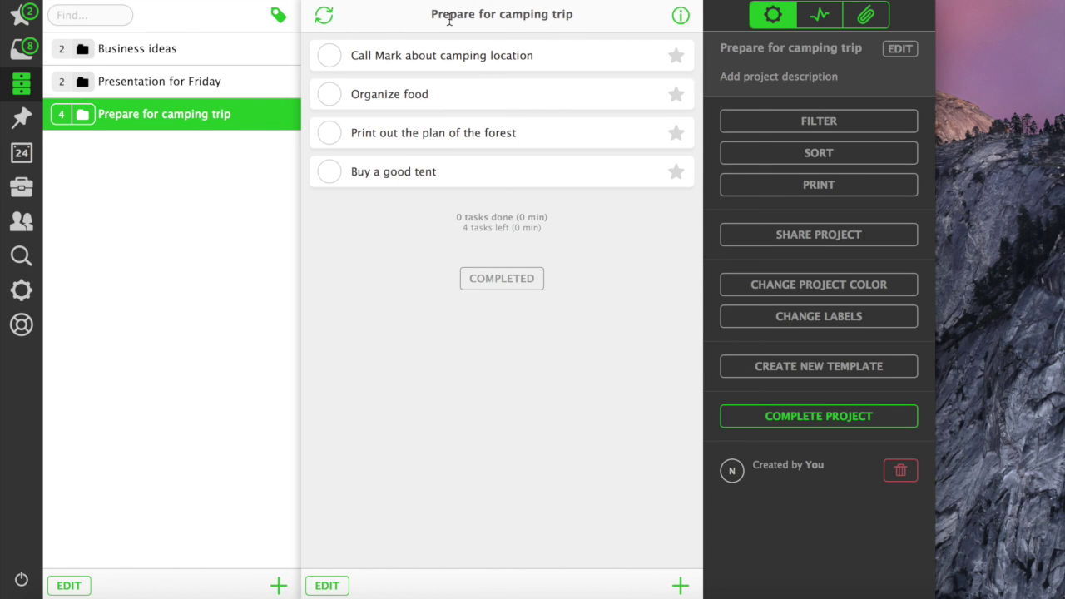
Filter the projects list by the work label, then home, then clear the filter.
click(681, 15)
click(274, 48)
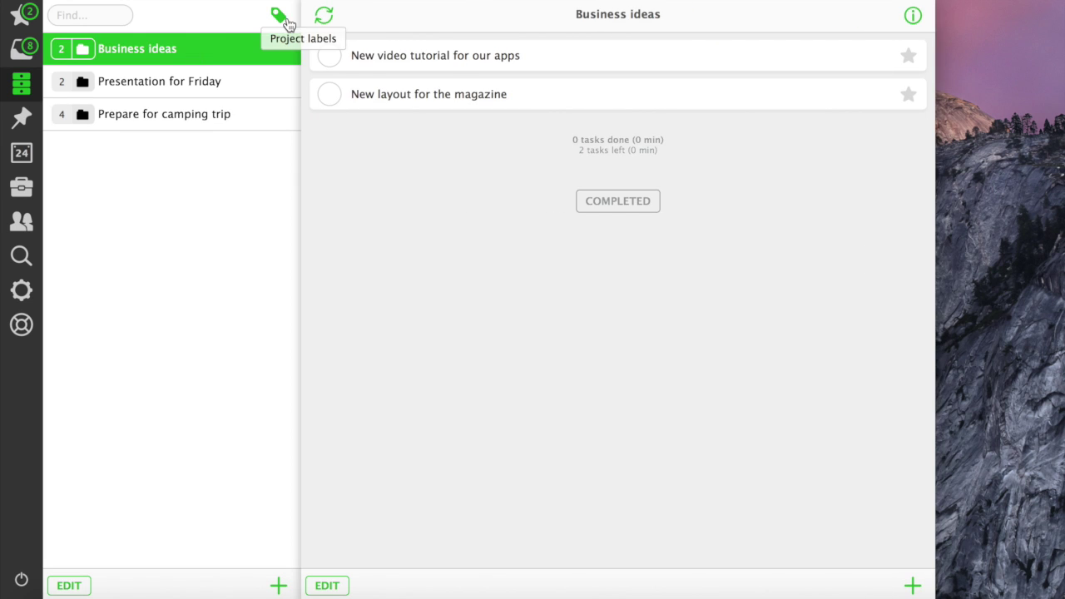
click(287, 23)
click(249, 76)
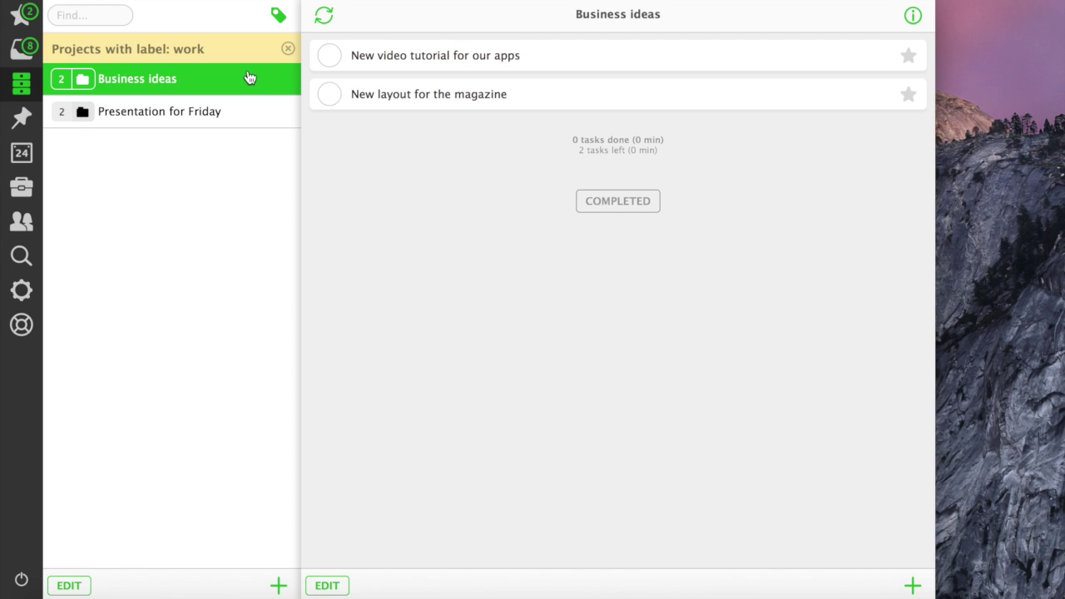
click(277, 15)
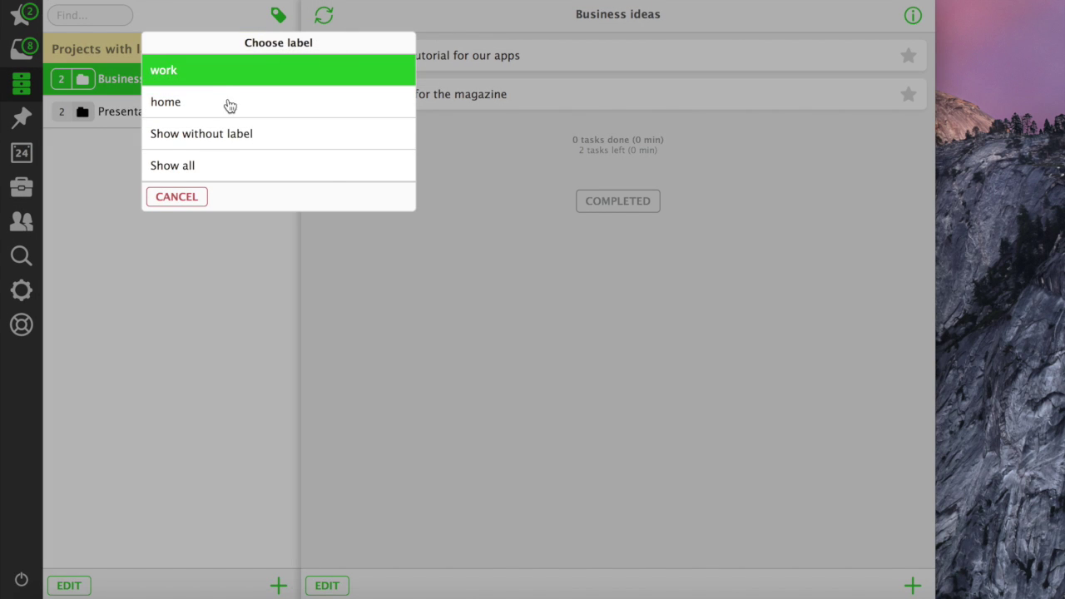
click(228, 103)
click(199, 87)
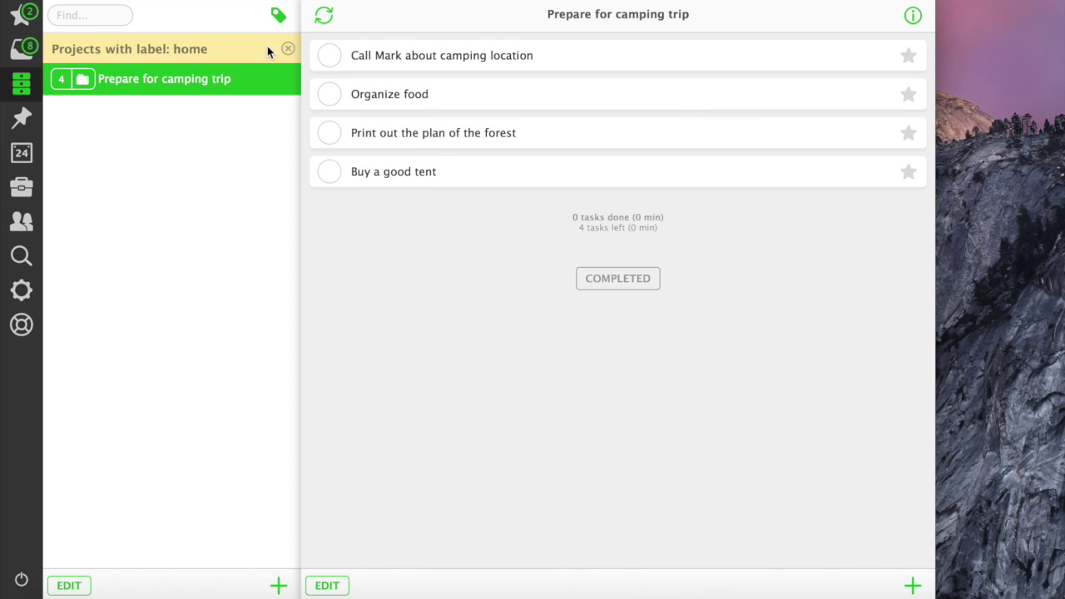
click(288, 49)
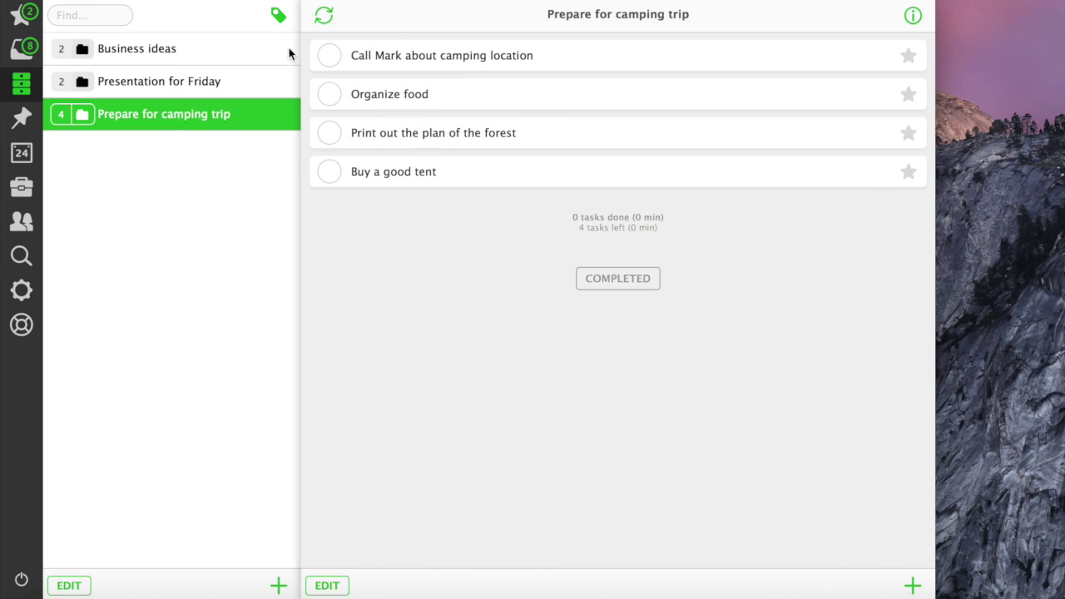
click(913, 17)
Set project colours: light green for Prepare for camping trip, blue for Presentation for Friday.
click(838, 293)
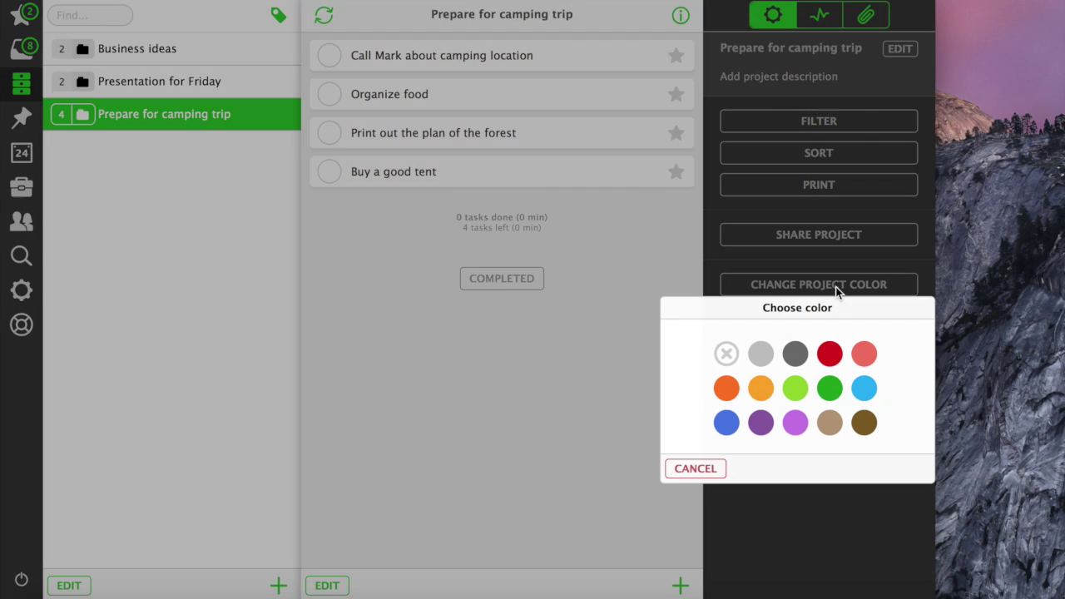
click(796, 389)
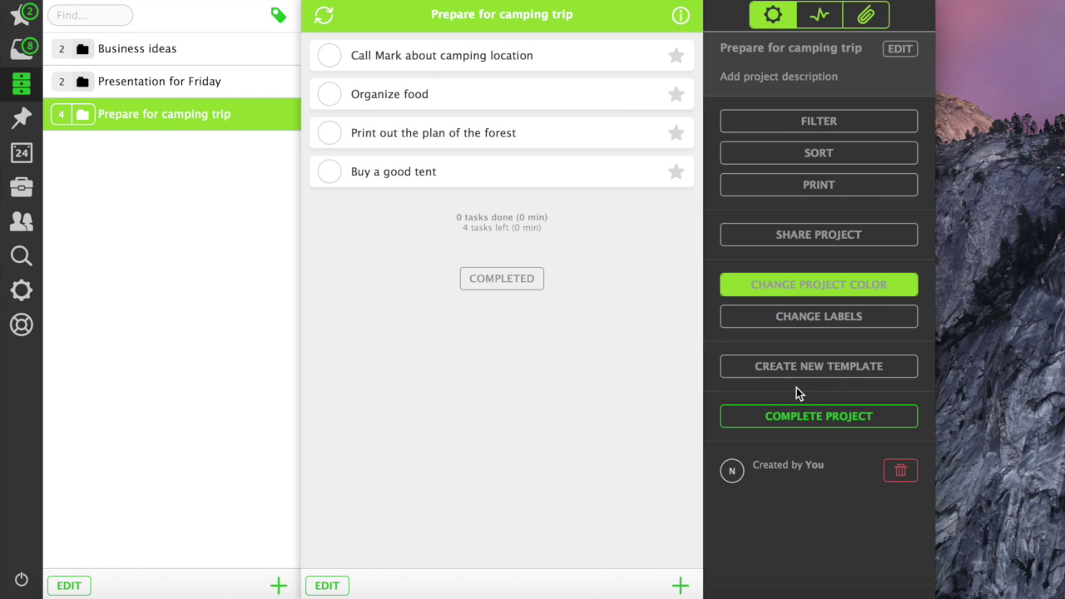
click(221, 89)
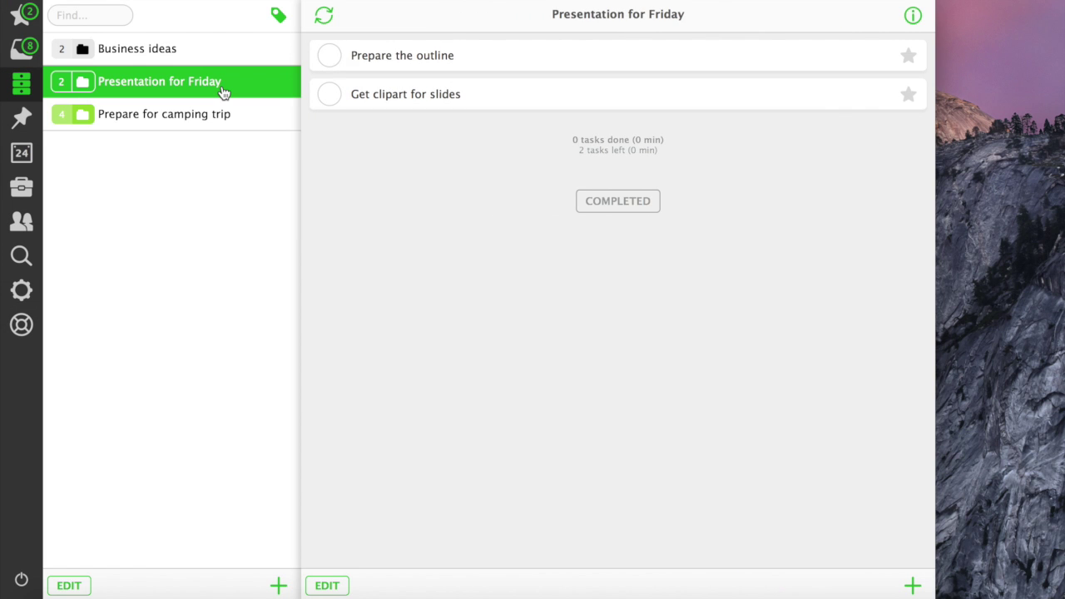
click(913, 17)
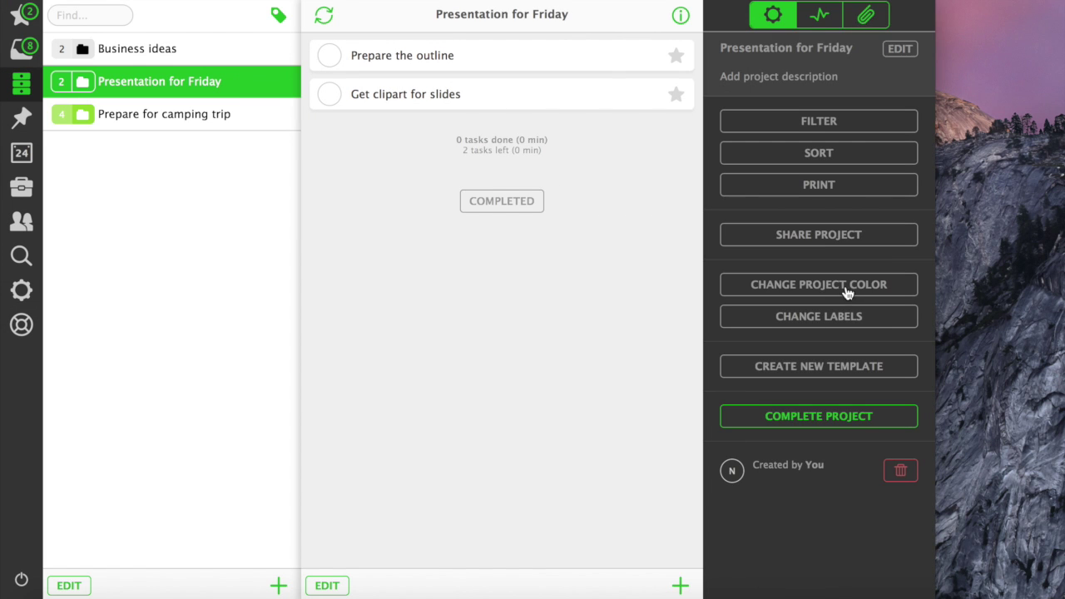
click(848, 284)
click(864, 389)
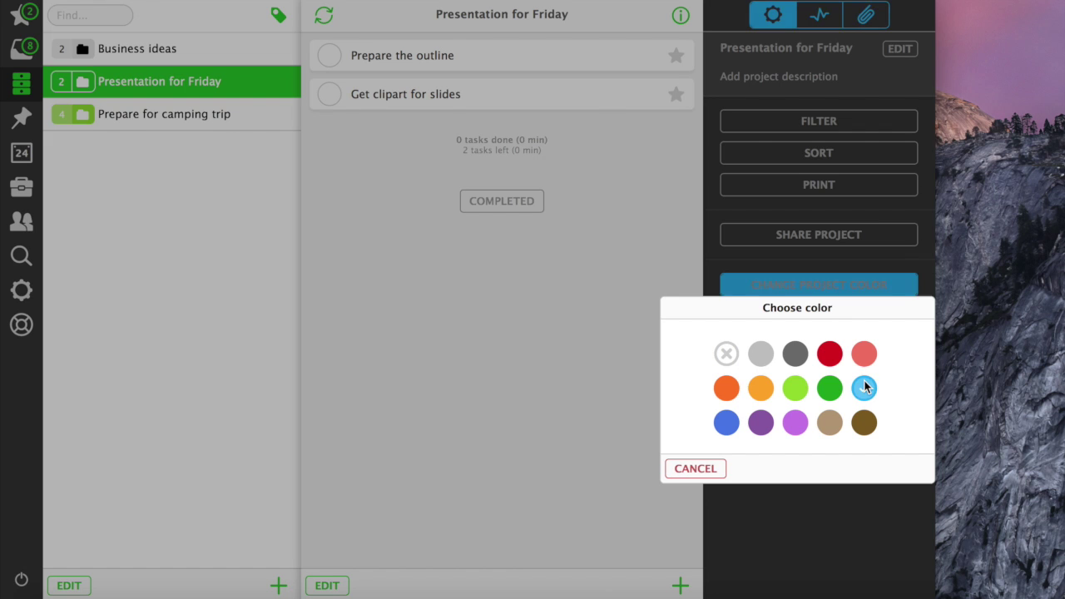
click(680, 17)
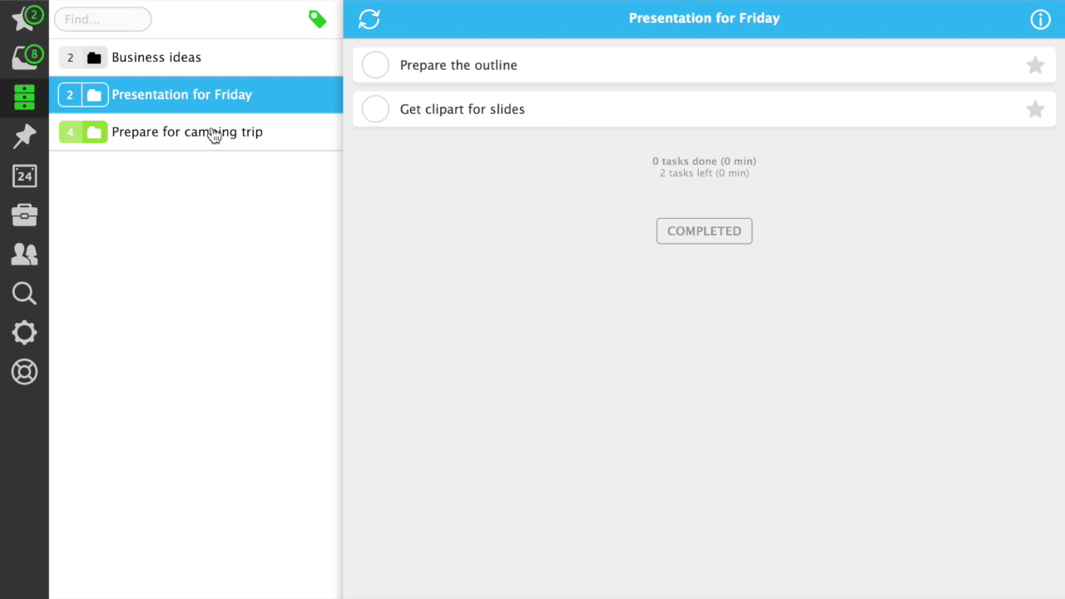
Star Print out the plan of the forest, the camping-location call and Prepare the outline.
click(214, 136)
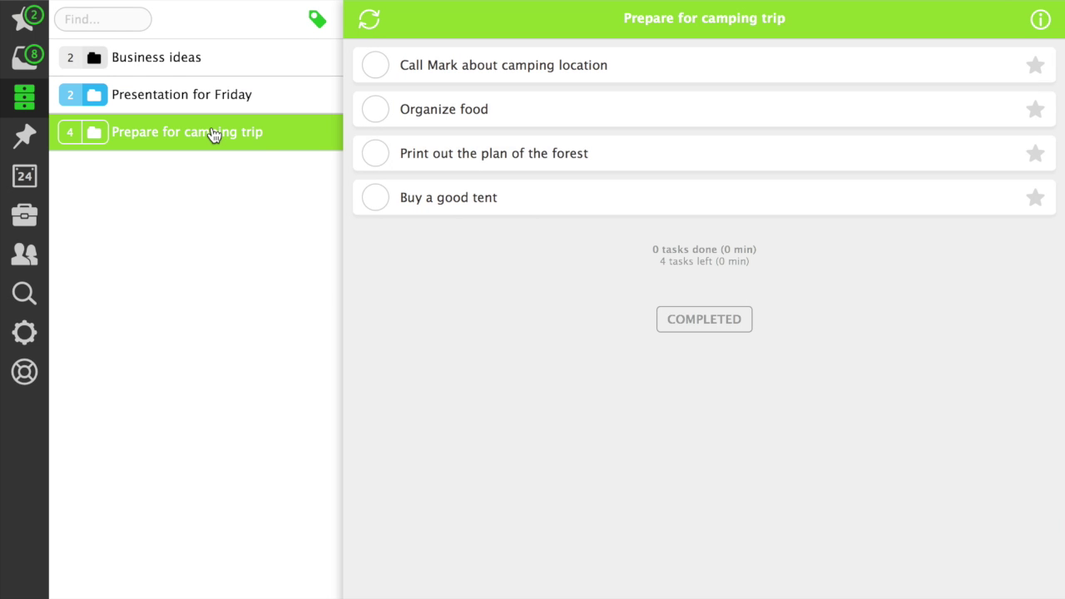
click(1037, 154)
click(1036, 66)
click(231, 105)
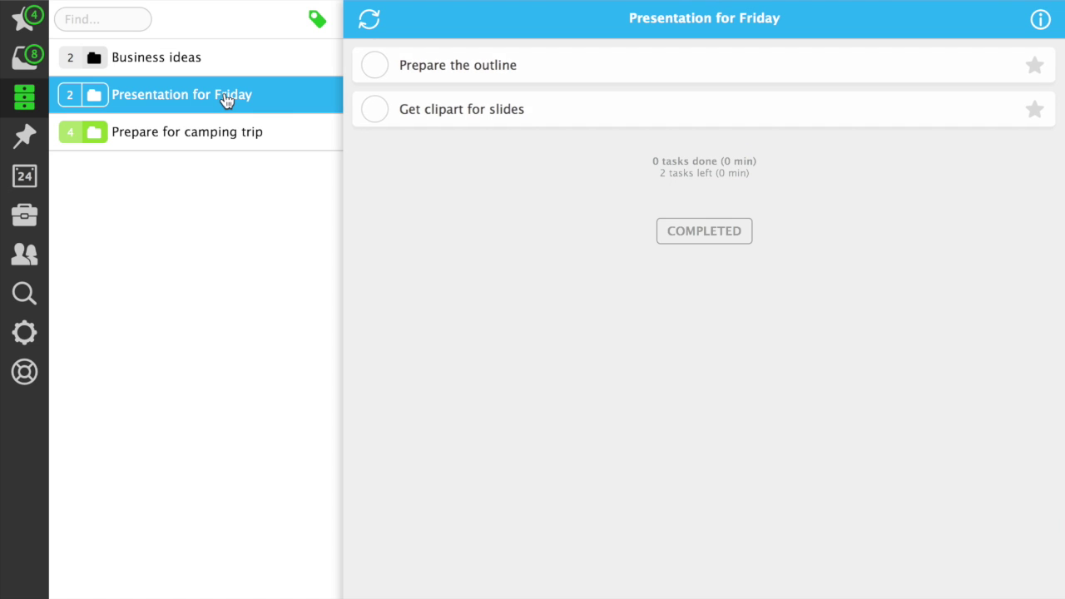
click(1035, 67)
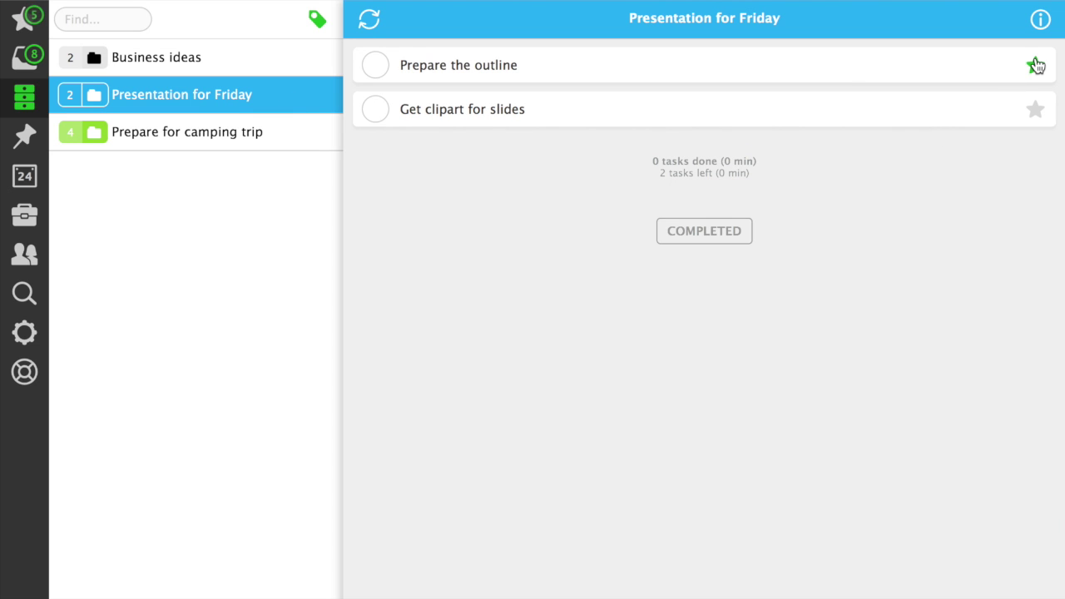
Set New layout for the magazine's due date to the 24th, today.
click(154, 57)
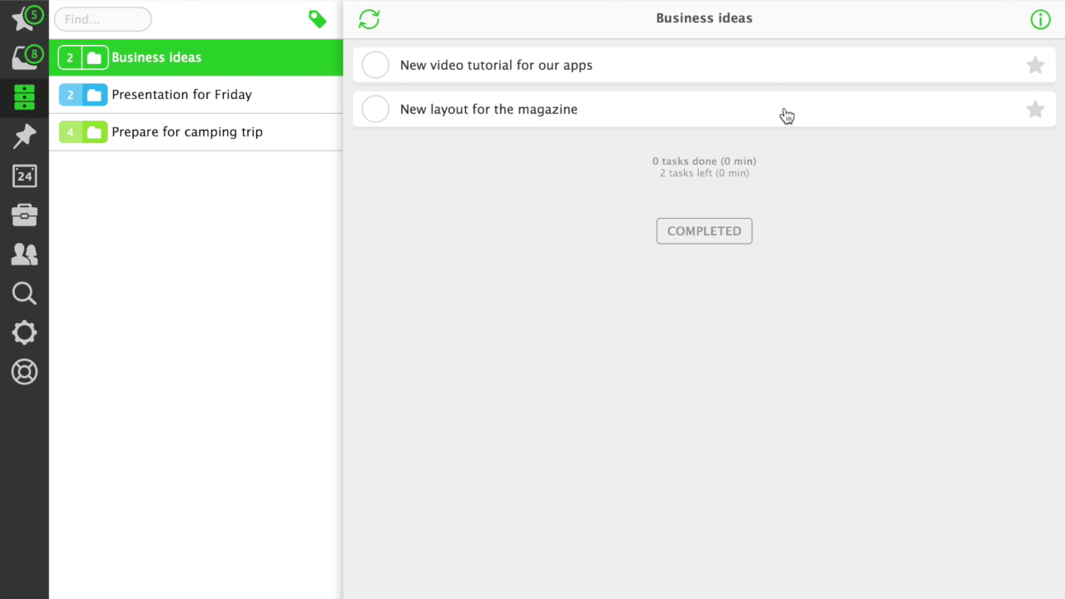
click(787, 116)
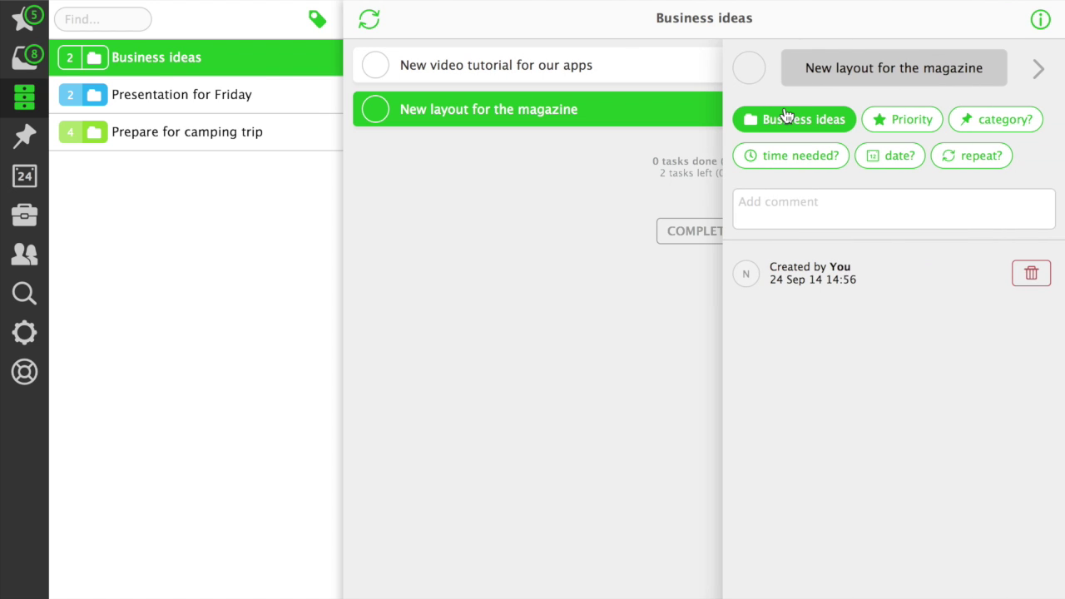
click(908, 161)
click(844, 388)
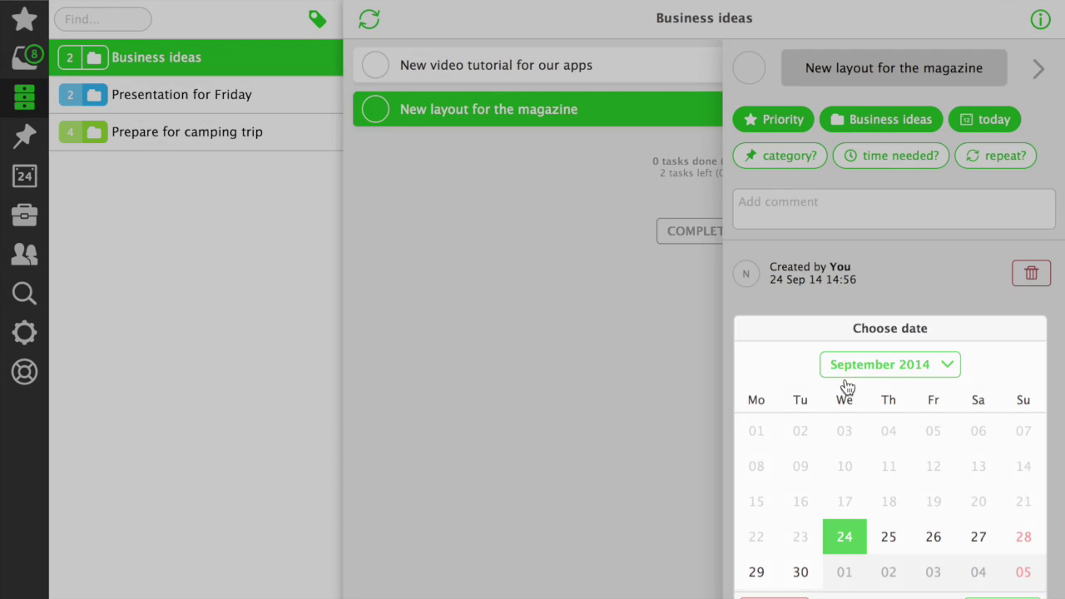
click(998, 453)
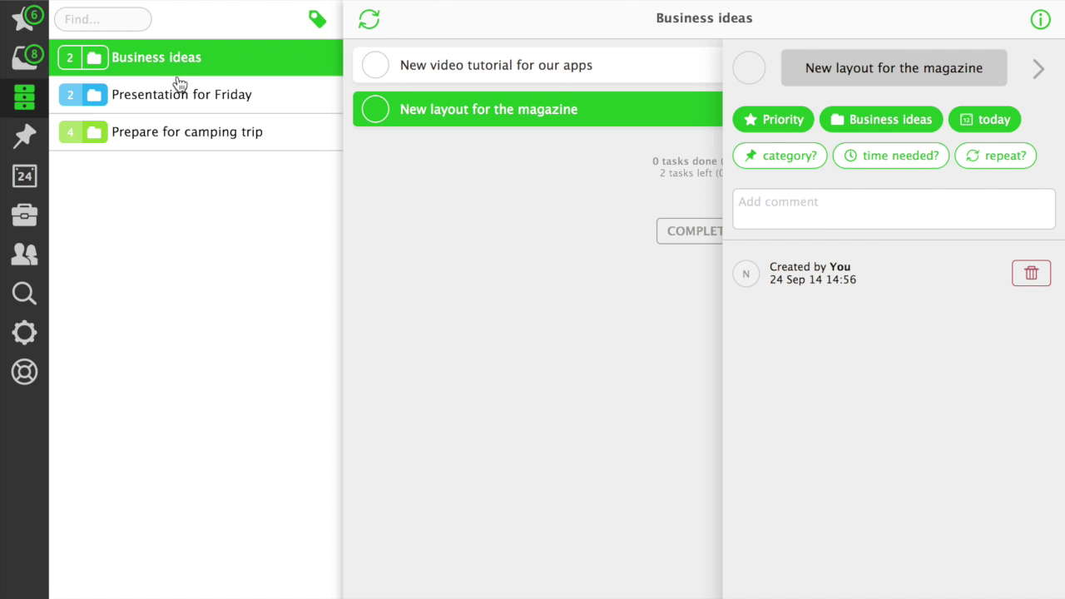
click(27, 25)
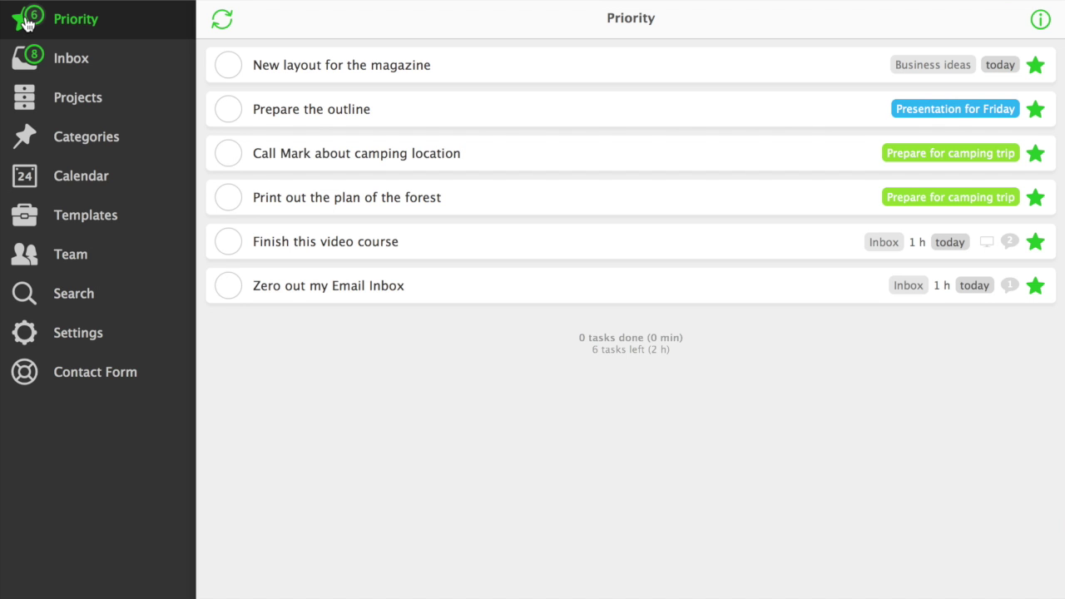
Show the Priority list's filter choices from its options panel.
click(1040, 19)
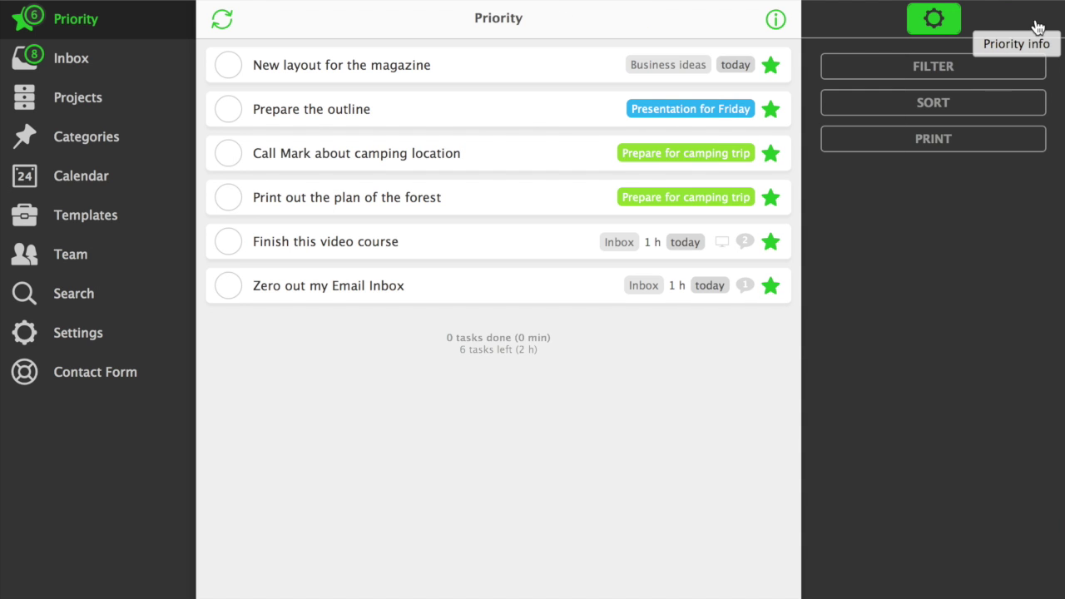
click(973, 69)
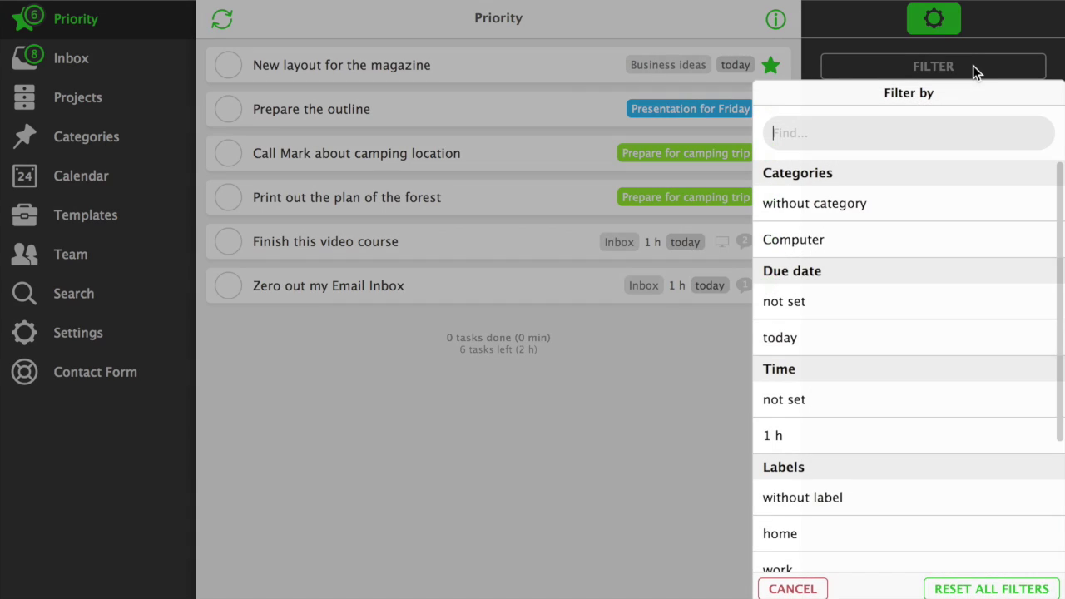
Filter the Priority list by today and Computer, then remove both filters.
click(824, 337)
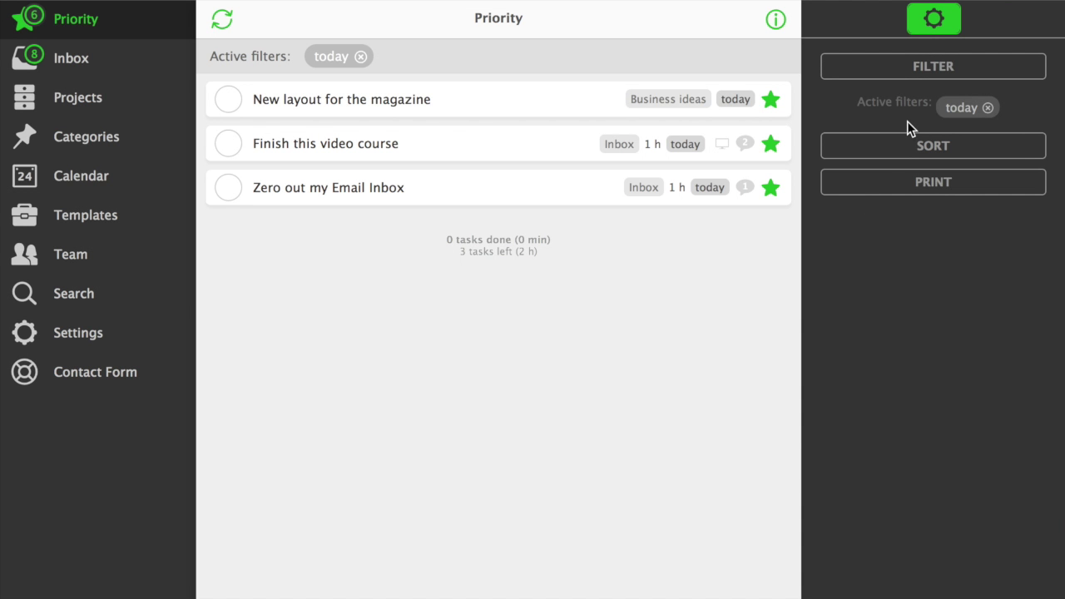
click(956, 70)
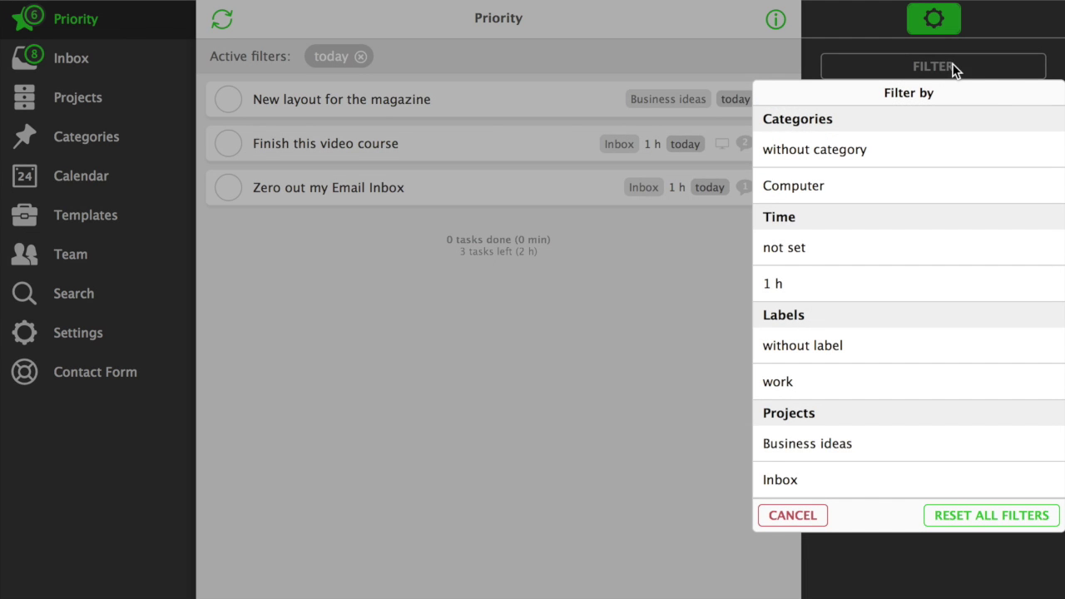
click(852, 183)
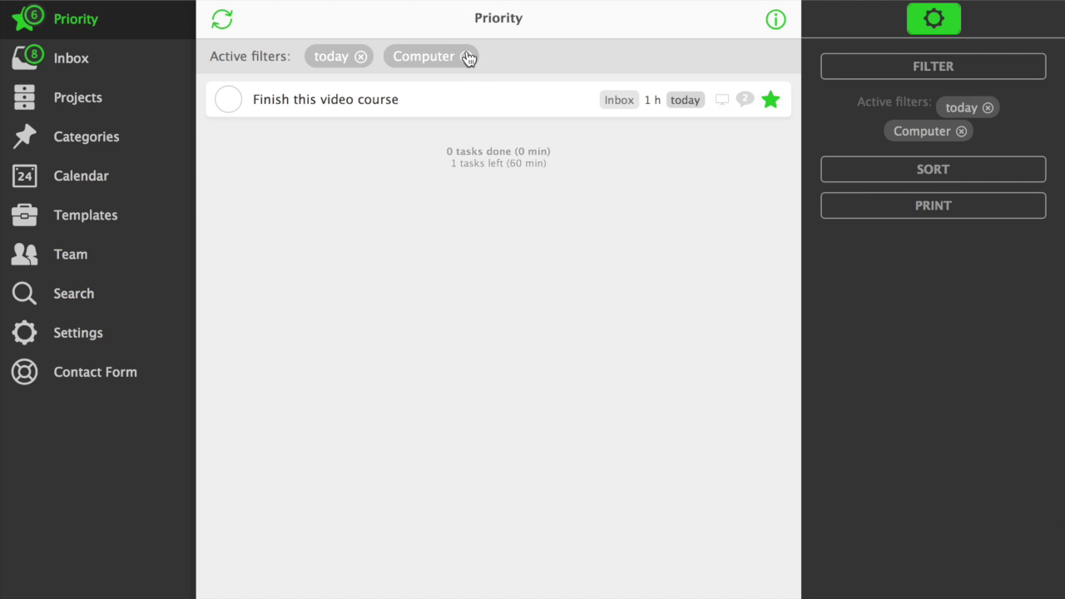
click(468, 56)
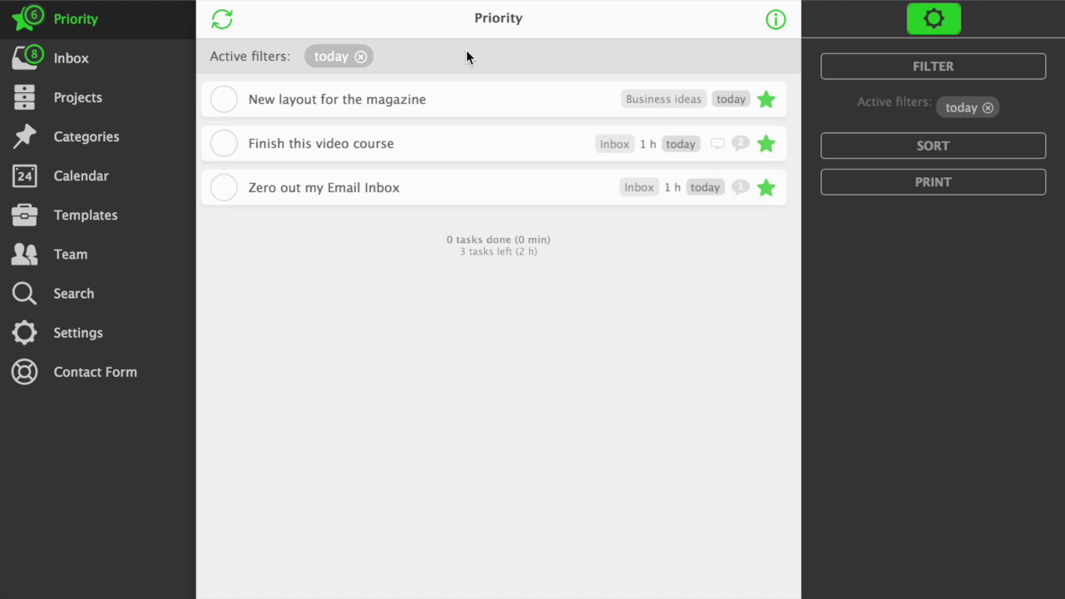
click(360, 57)
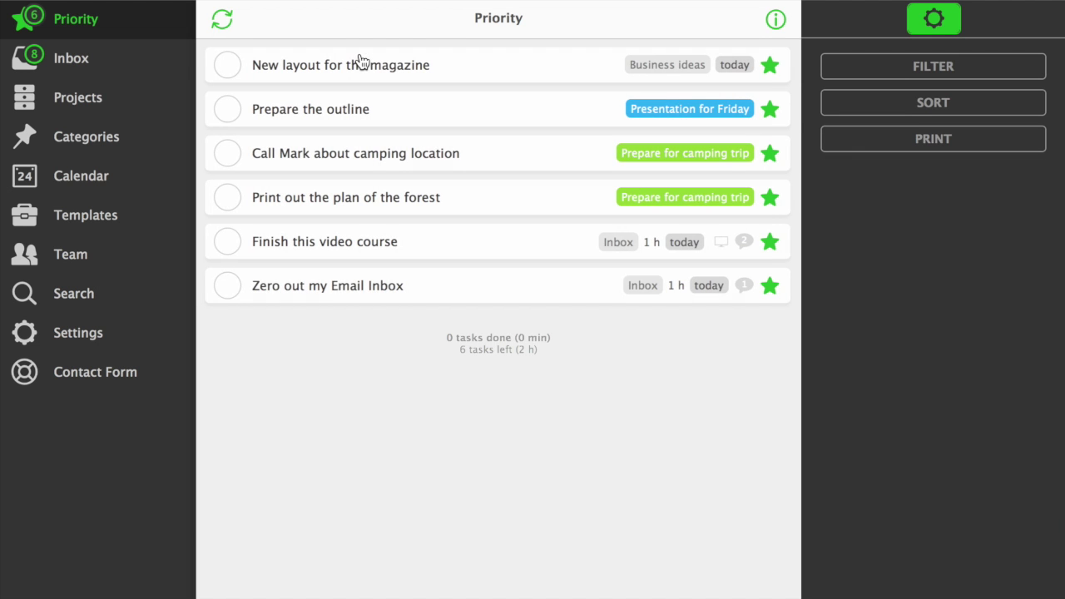
Sort the list by name ascending, then remove the sort.
click(908, 102)
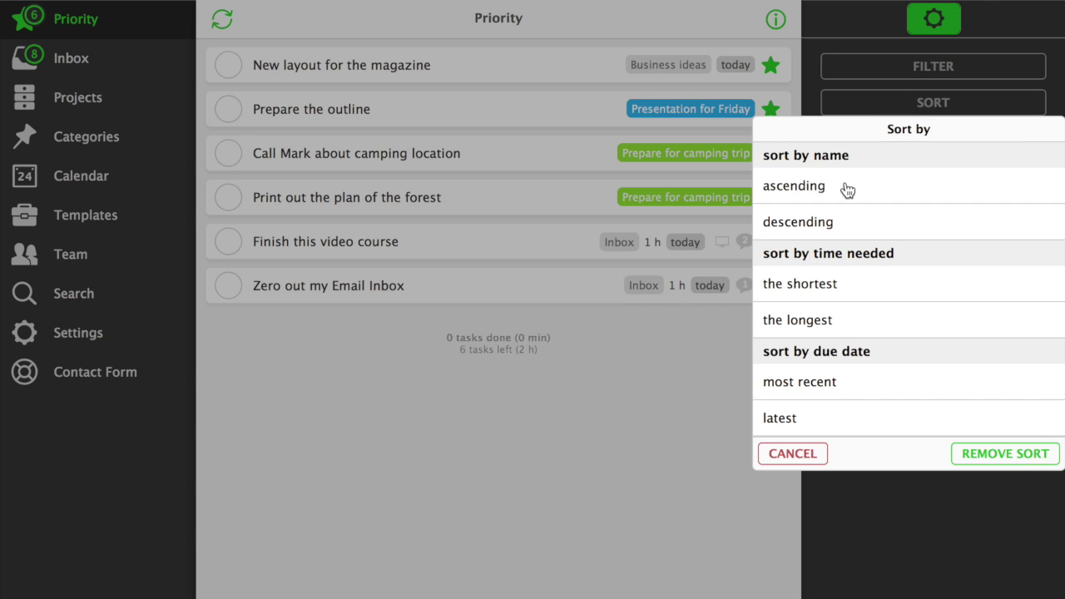
click(845, 190)
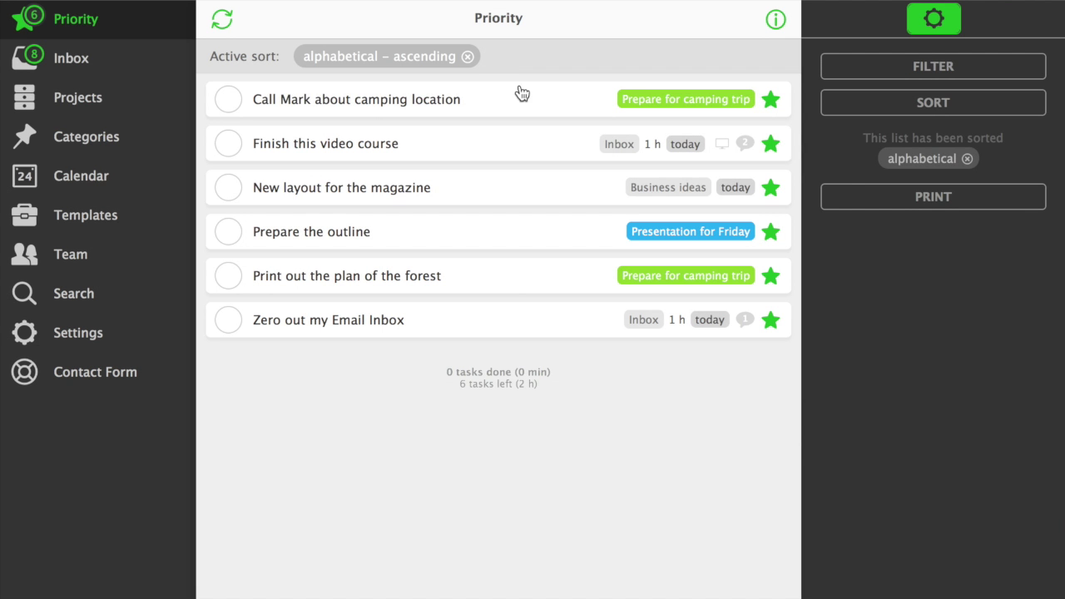
click(467, 56)
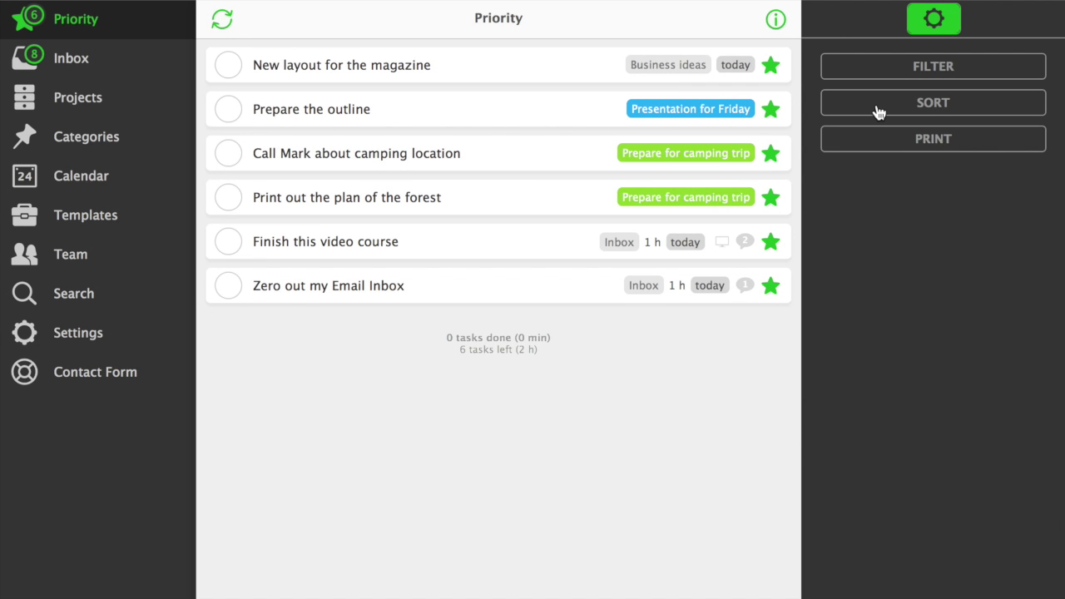
Mark Zero out my Email Inbox, the camping-location call and Prepare the outline as done.
click(774, 23)
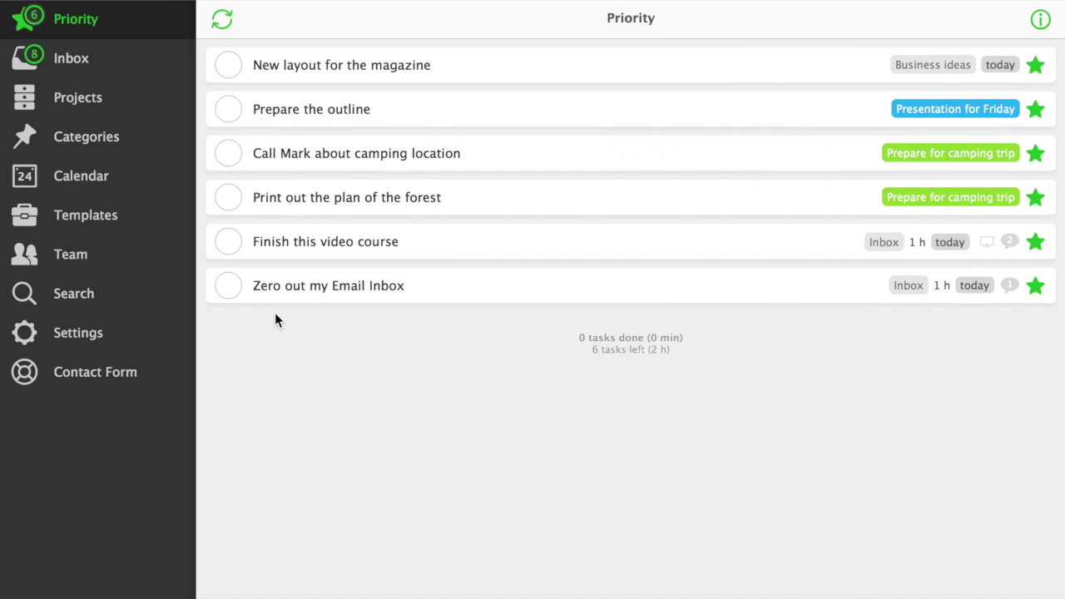
click(229, 286)
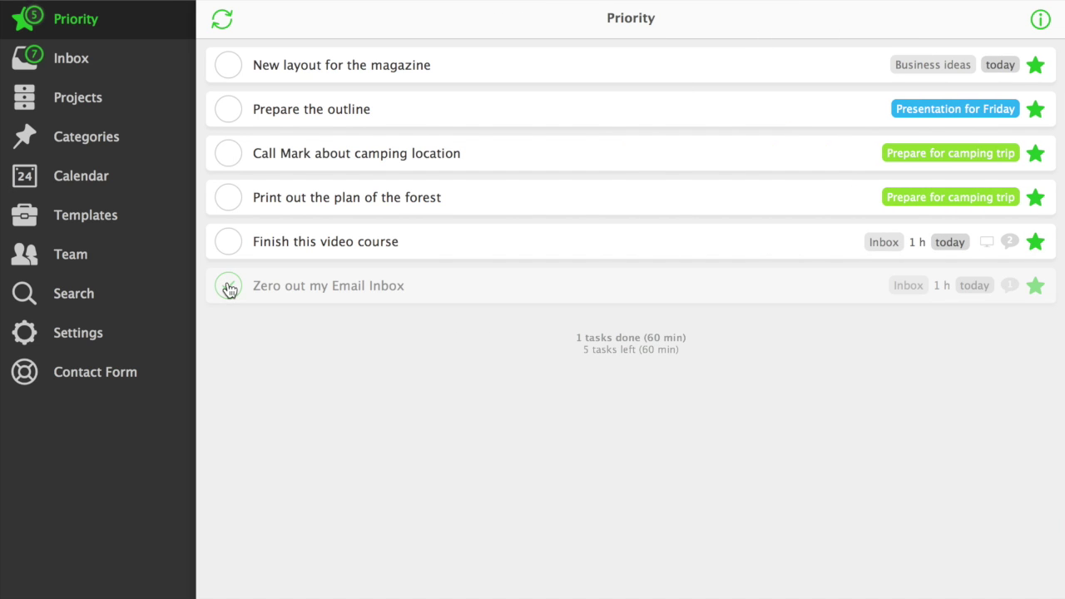
click(232, 156)
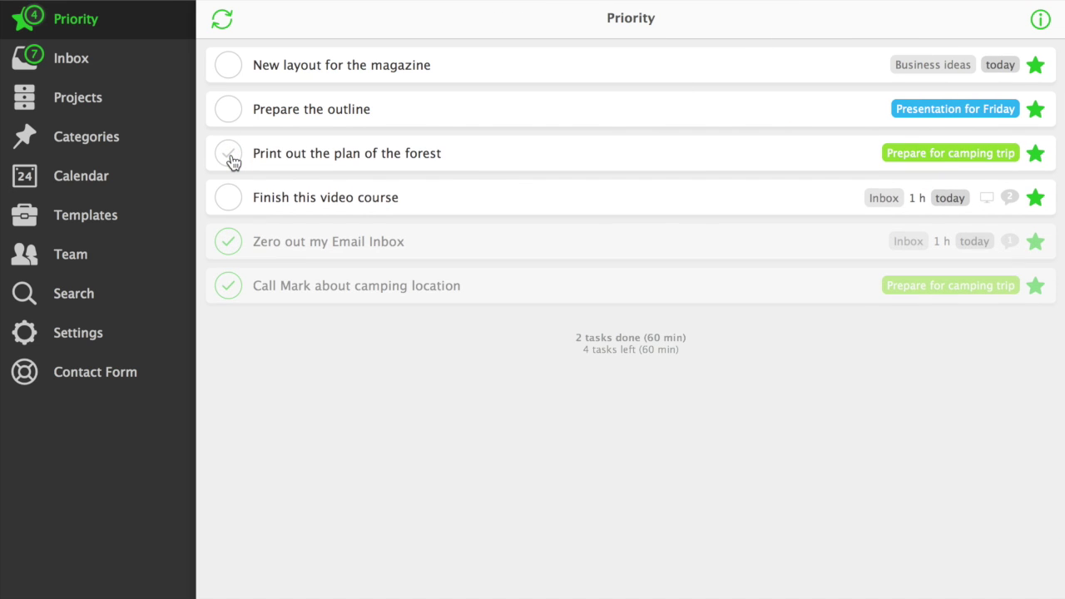
click(229, 112)
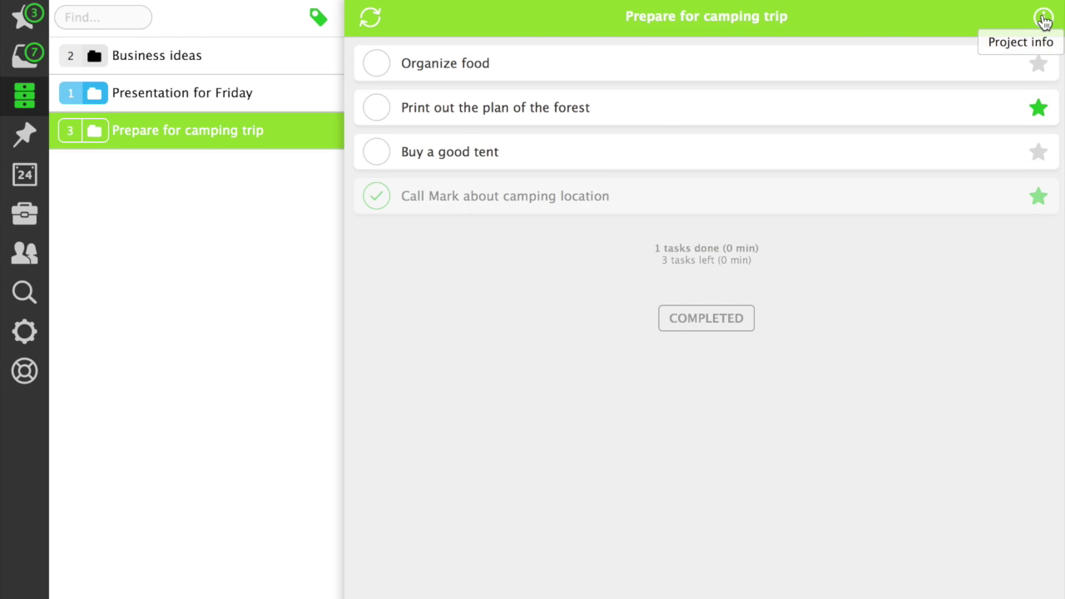
Set up printing the camping-trip project with its first 3 comments included.
click(1042, 18)
click(956, 218)
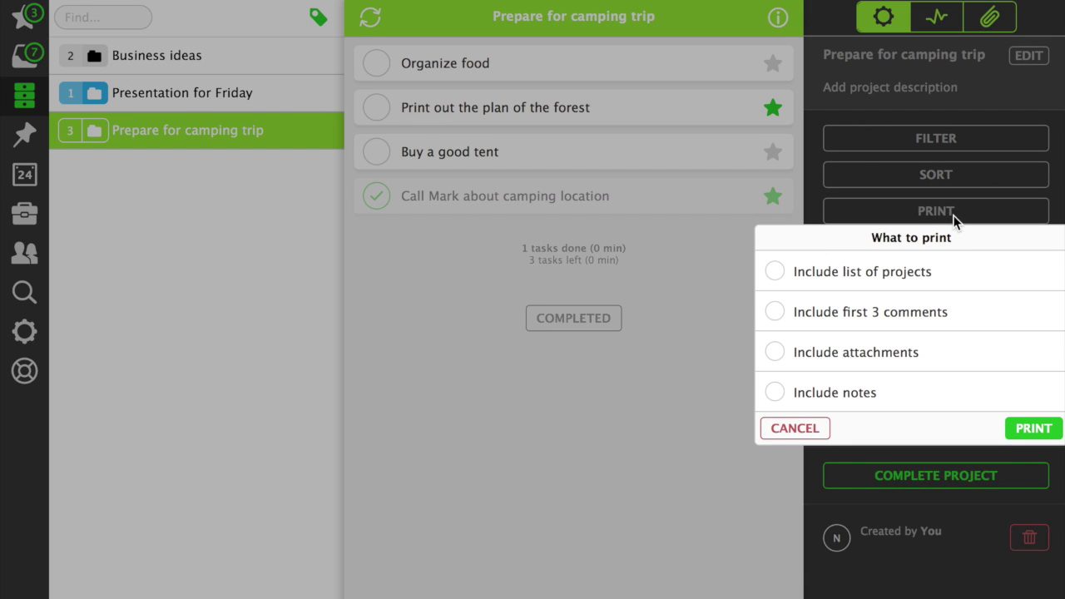
click(887, 313)
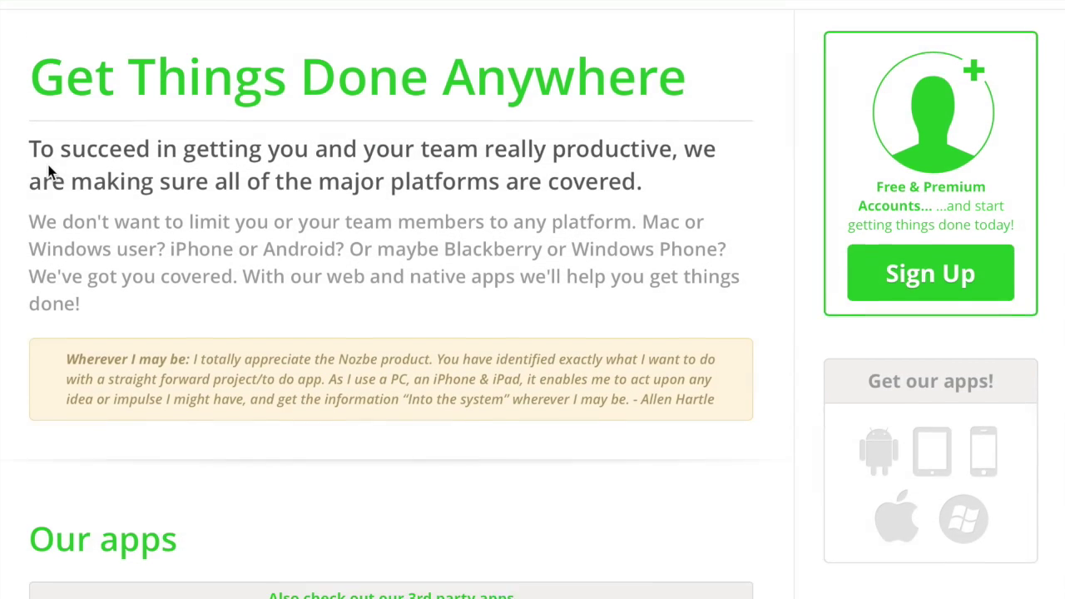
Scroll the Nozbe apps page past the web, mobile and desktop apps to the third-party apps.
scroll(50, 158, down, 2)
scroll(49, 172, down, 5)
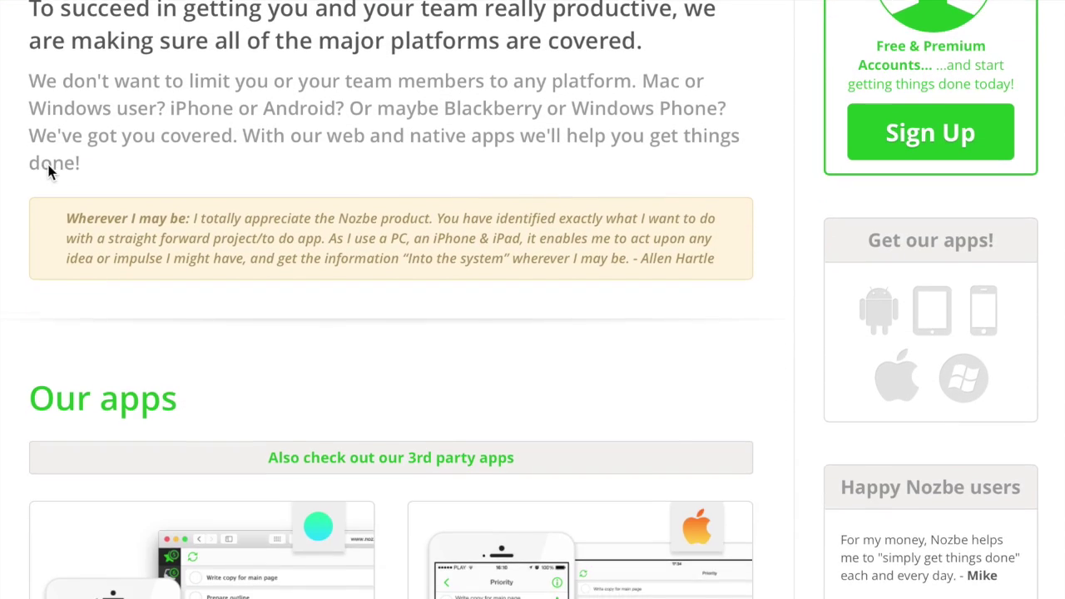
scroll(48, 172, down, 4)
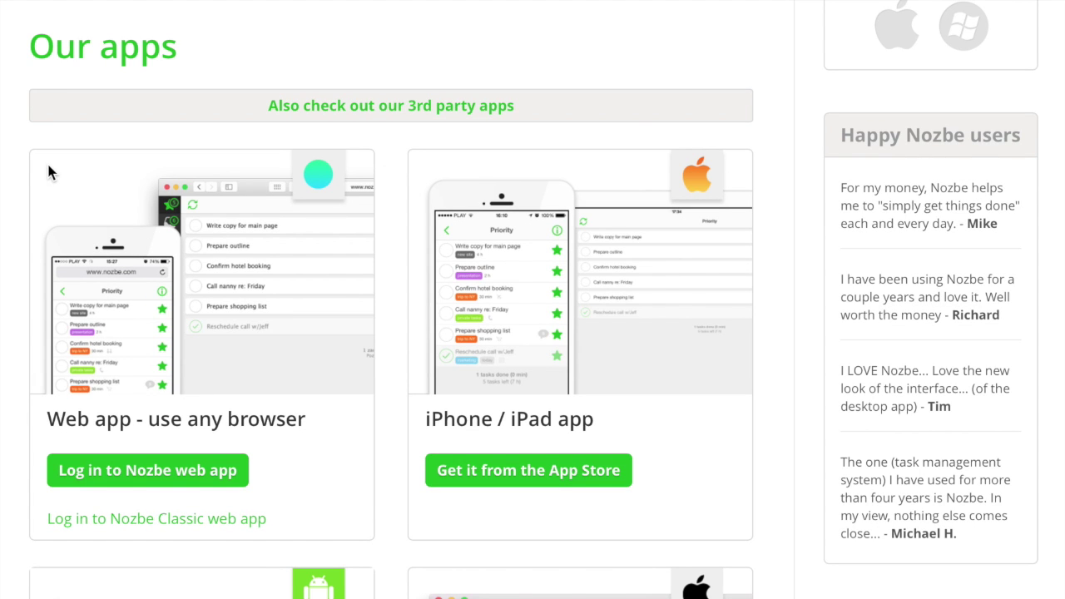
scroll(48, 173, down, 3)
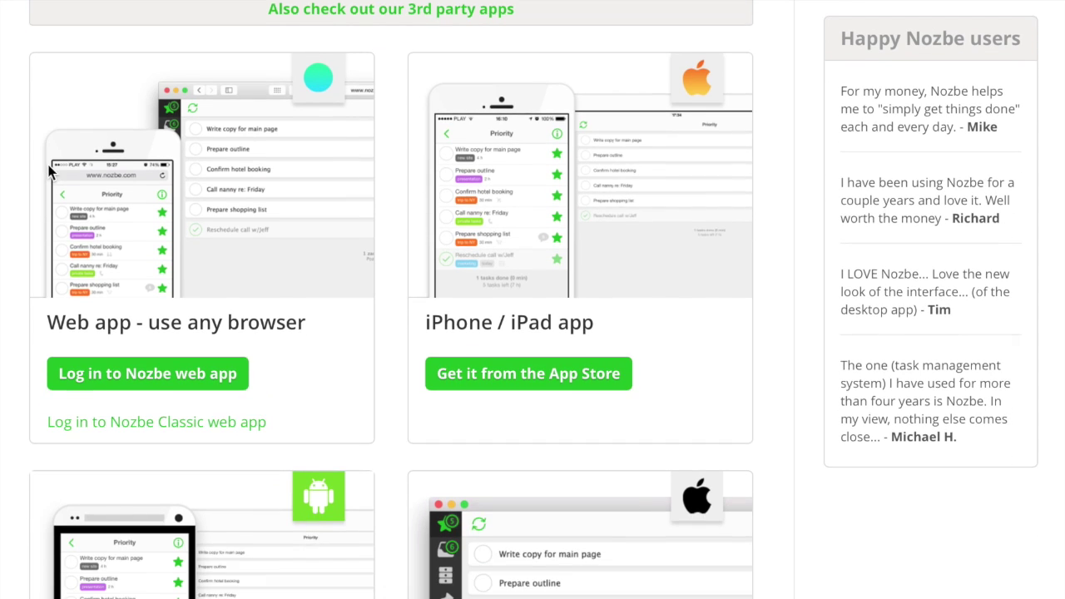
scroll(48, 172, down, 5)
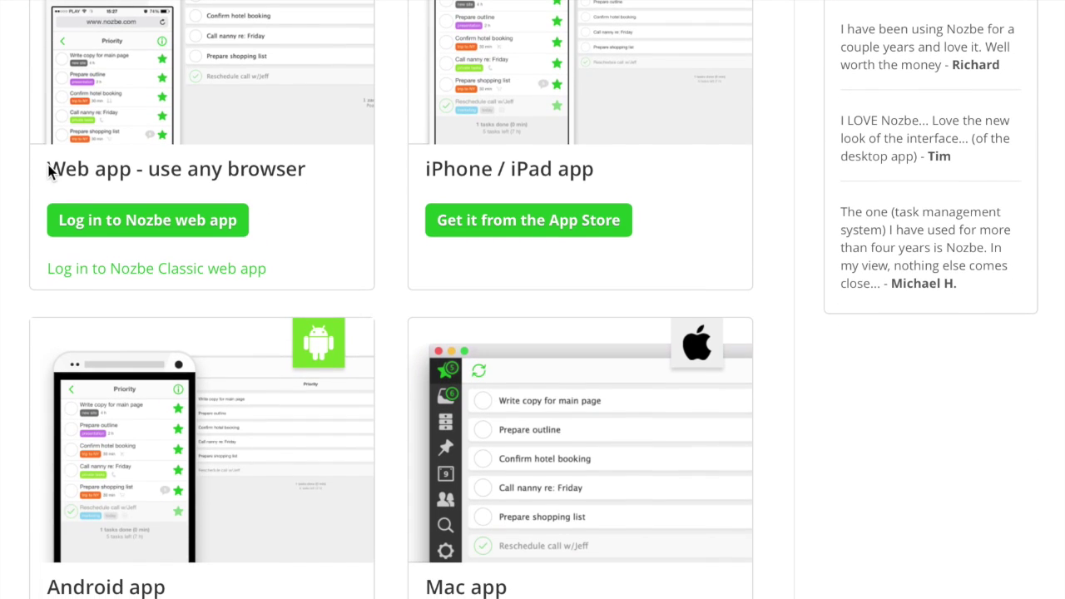
scroll(49, 173, down, 3)
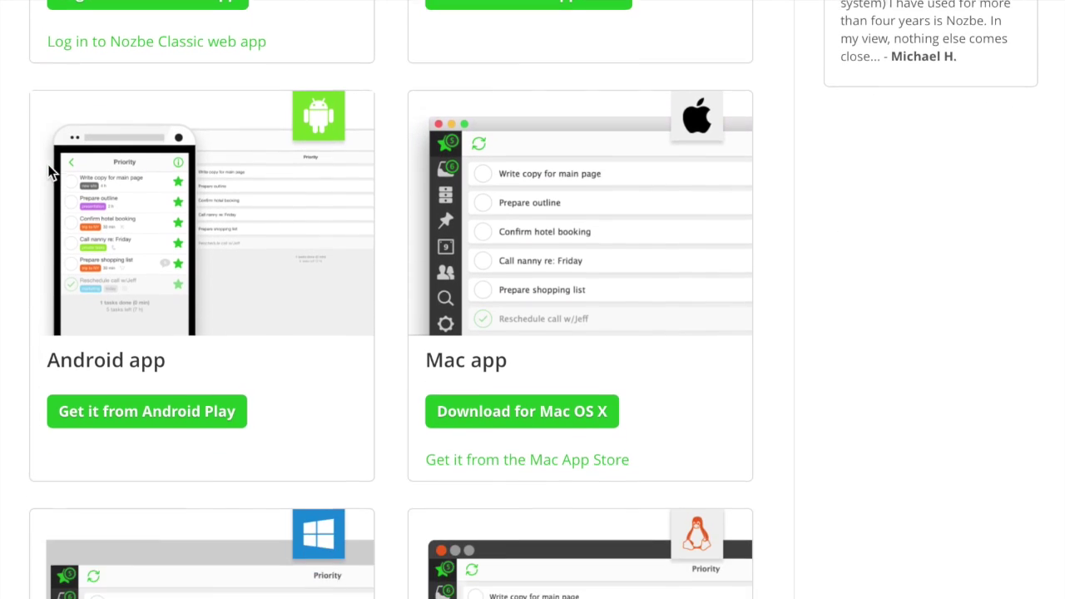
scroll(48, 172, down, 5)
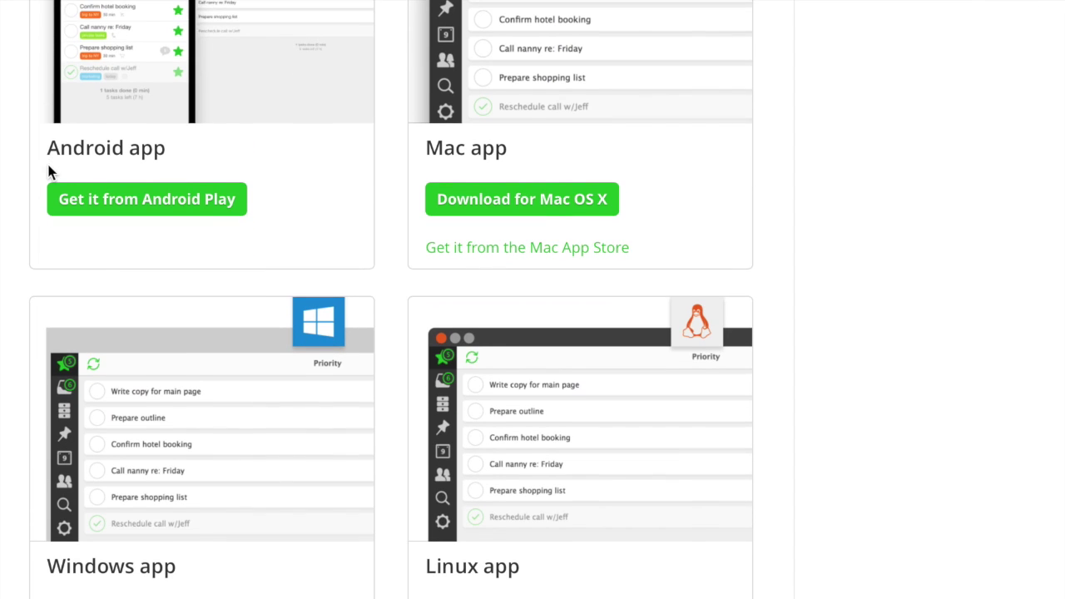
scroll(48, 172, down, 5)
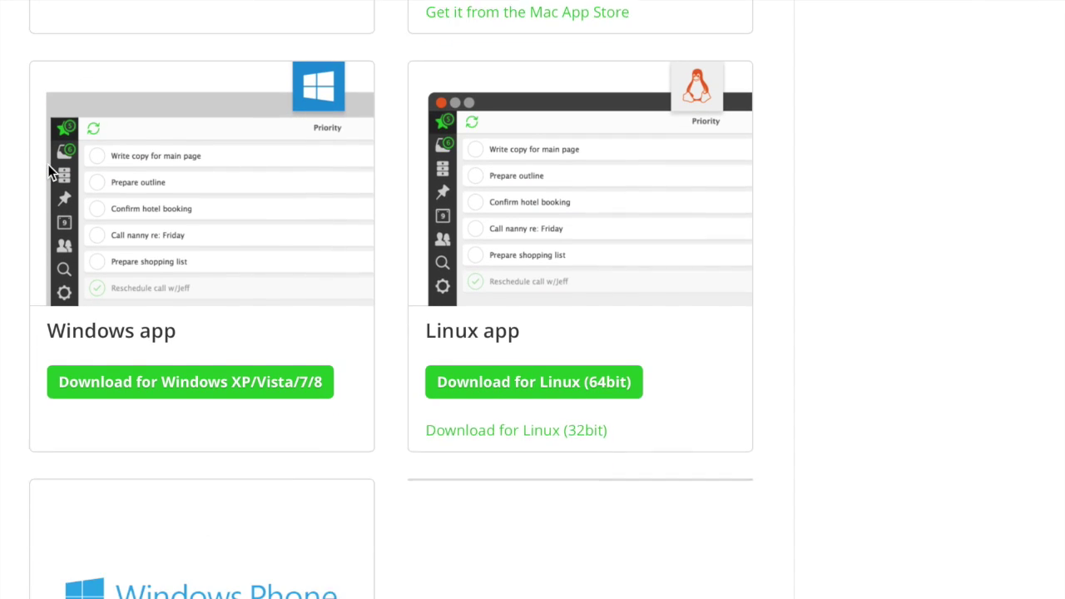
scroll(49, 172, down, 3)
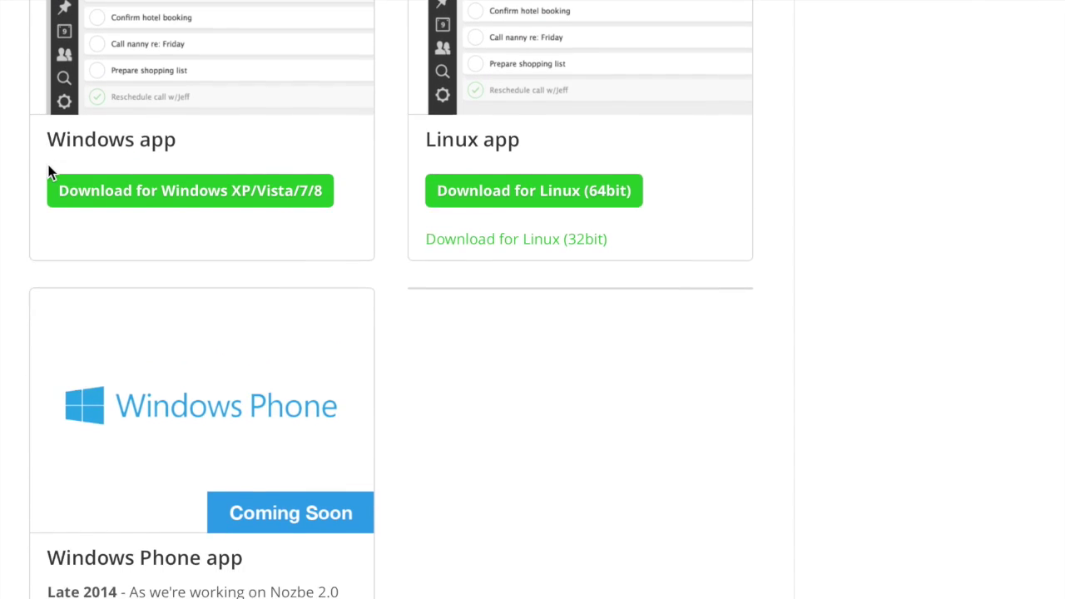
scroll(48, 172, down, 7)
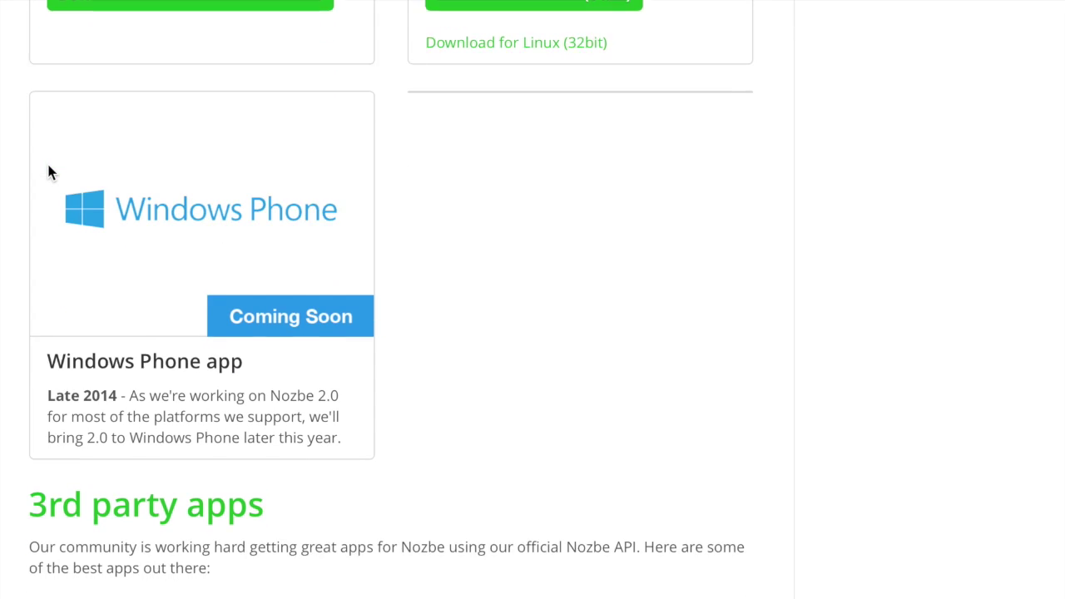
scroll(48, 172, down, 12)
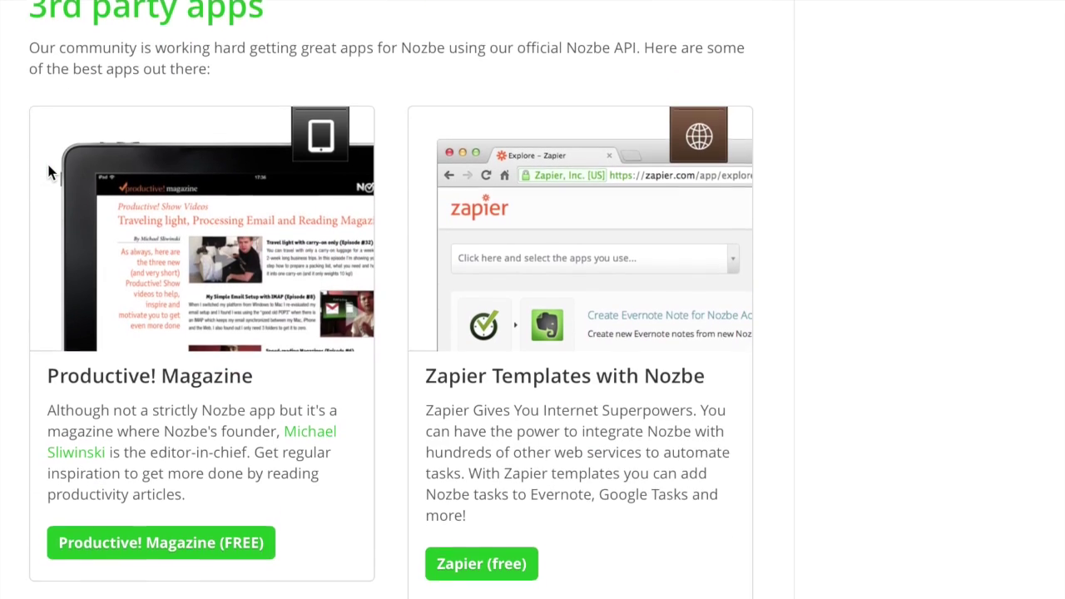
scroll(48, 172, down, 20)
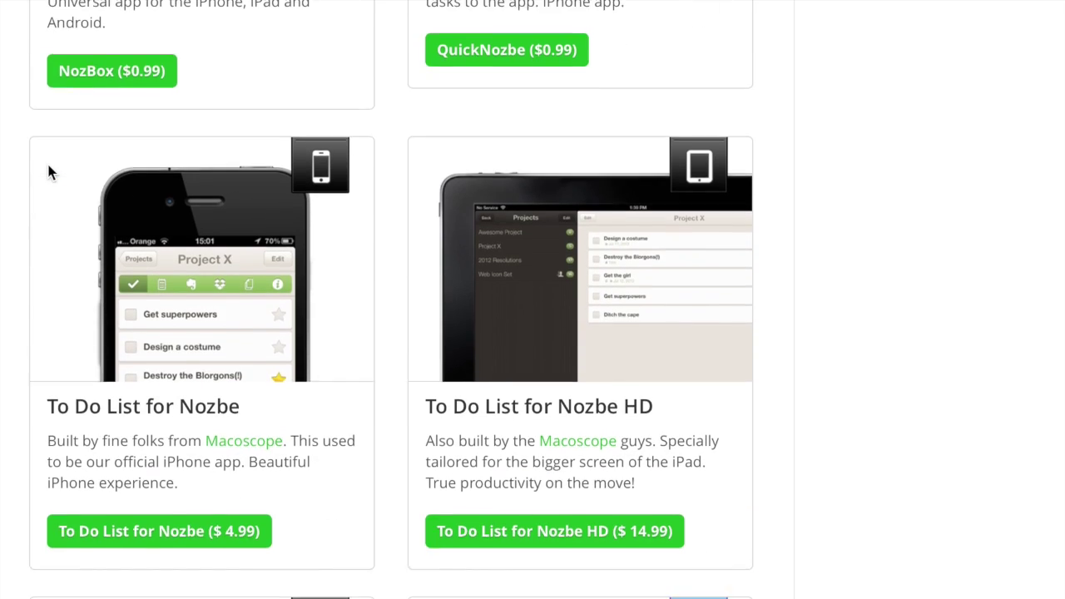
scroll(48, 172, down, 9)
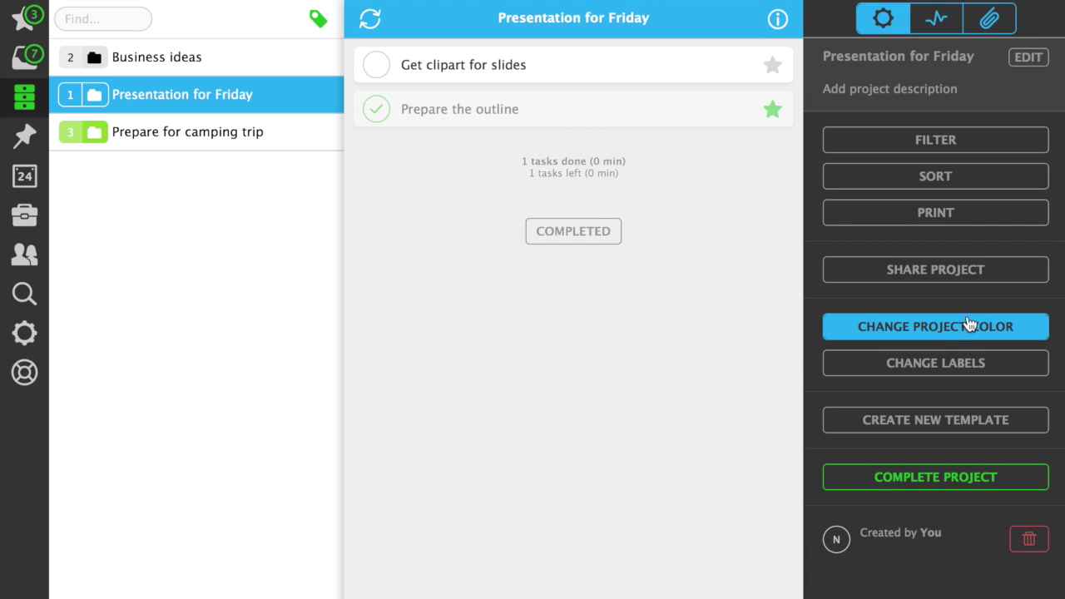
Share the Presentation for Friday project with the chosen teammate.
click(948, 271)
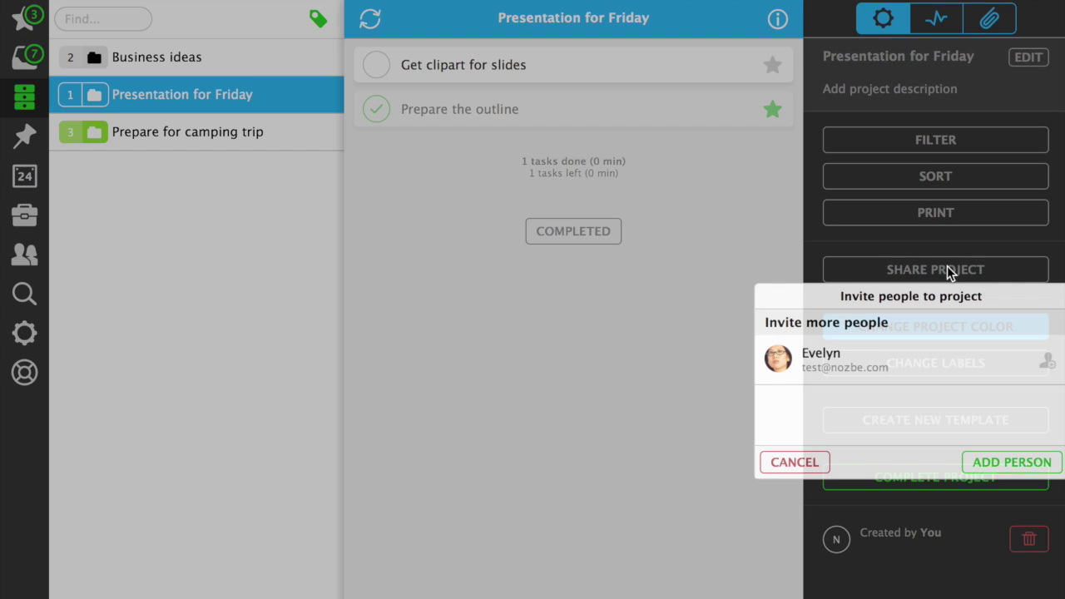
click(880, 364)
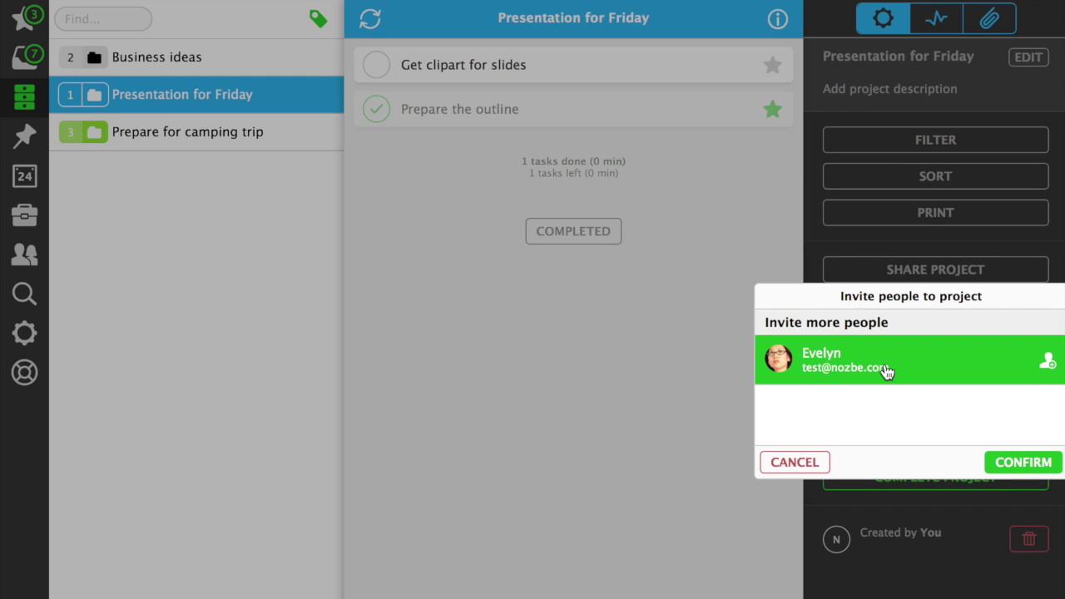
click(1024, 465)
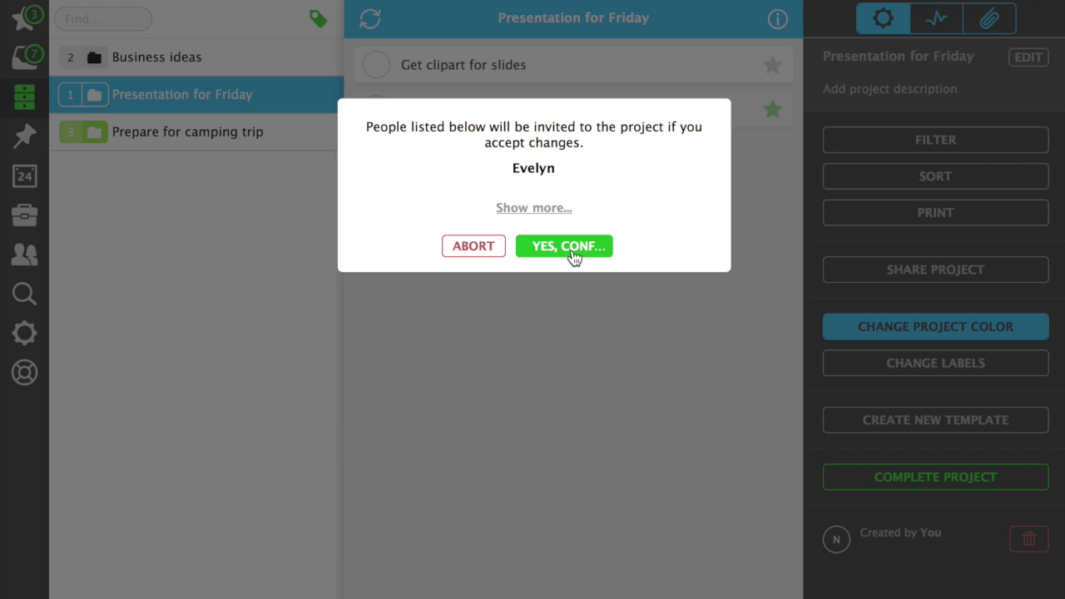
click(574, 248)
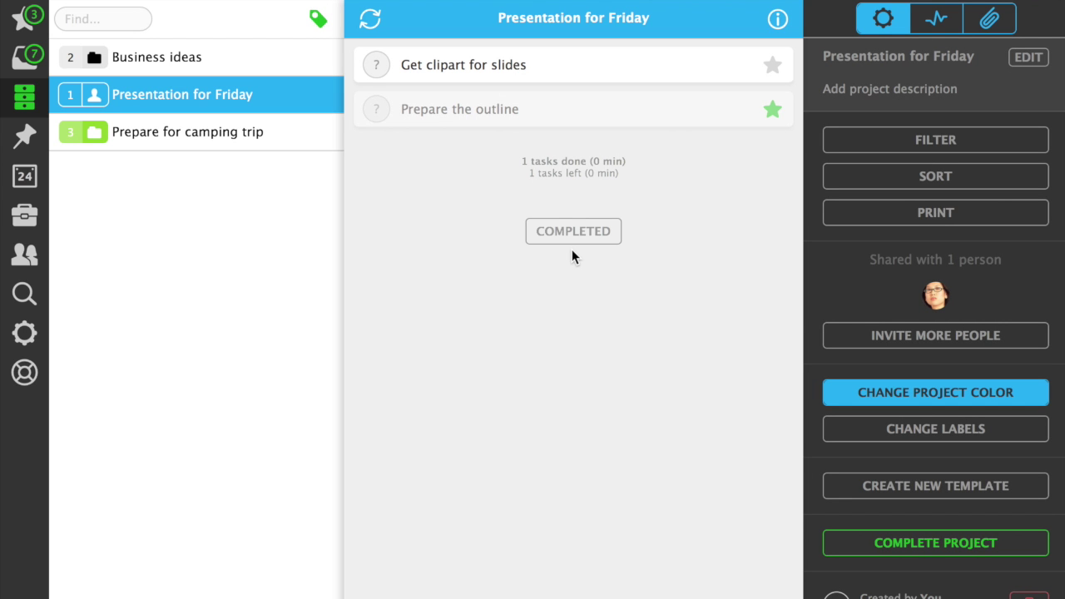
Assign Get clipart for slides to the teammate as responsible person.
click(576, 66)
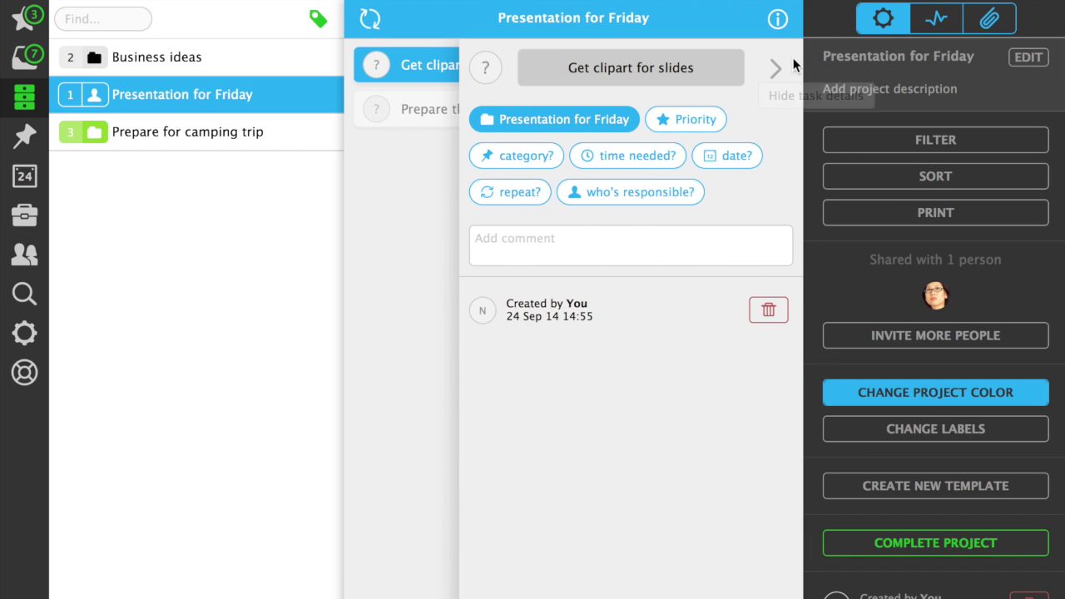
click(771, 73)
click(778, 19)
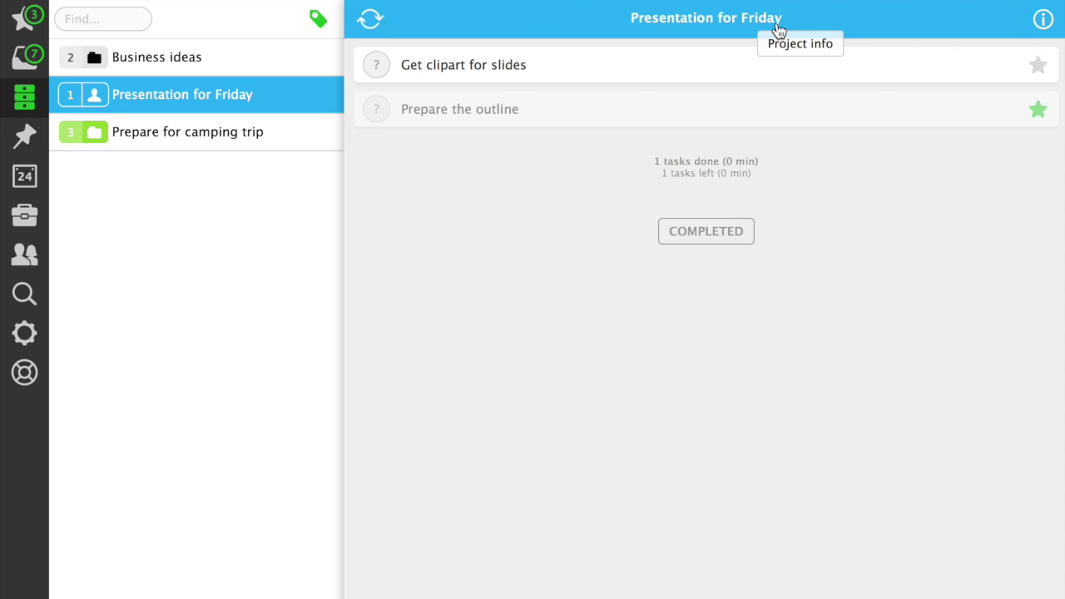
click(376, 66)
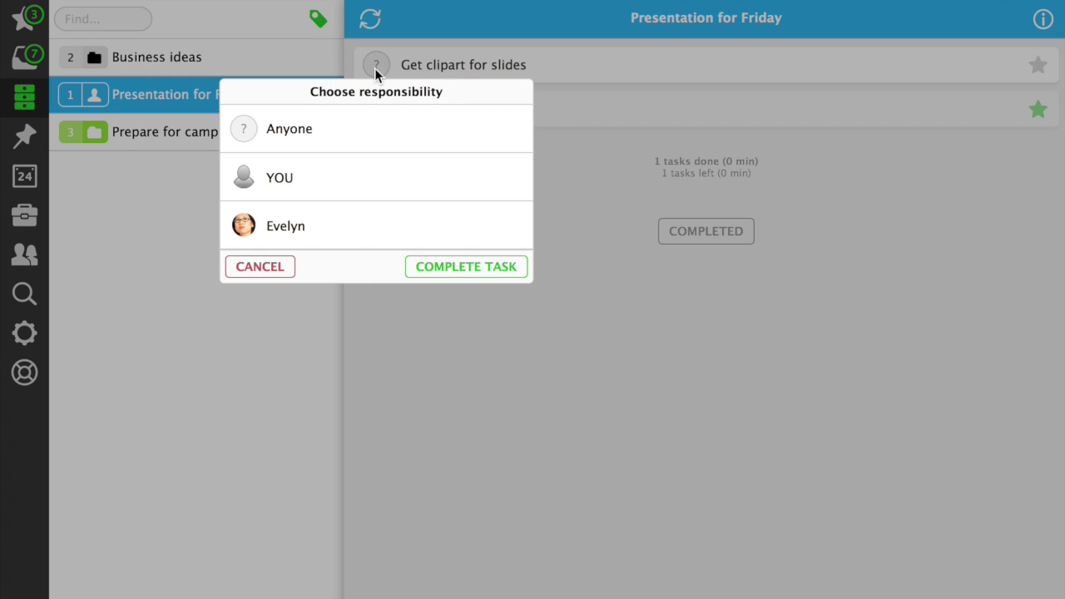
click(360, 232)
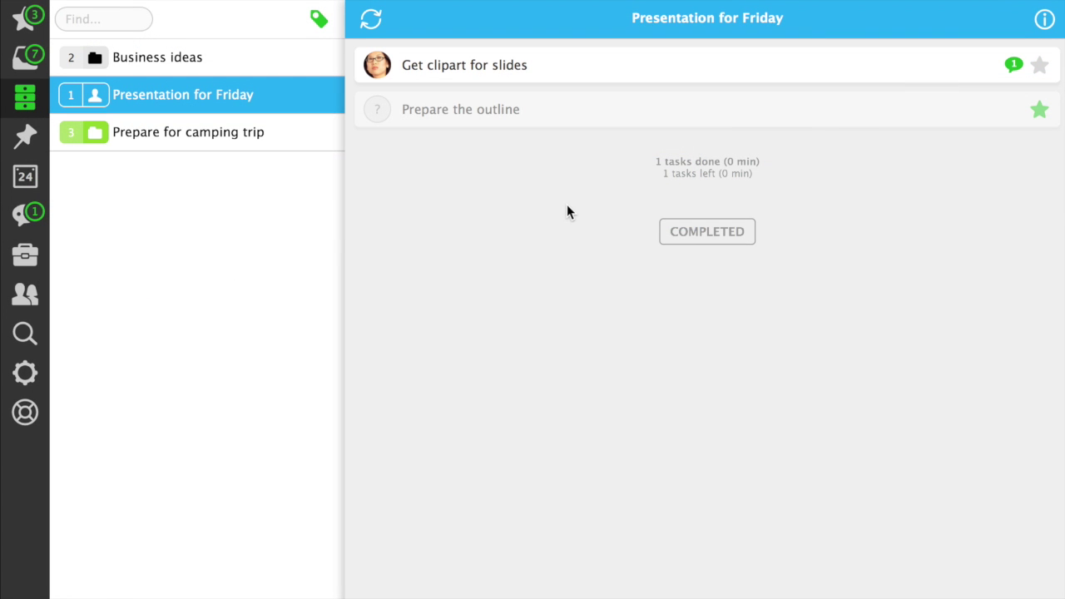
From the new comments list, attach the IMG_5642.PNG screenshot to Get clipart for slides.
click(33, 221)
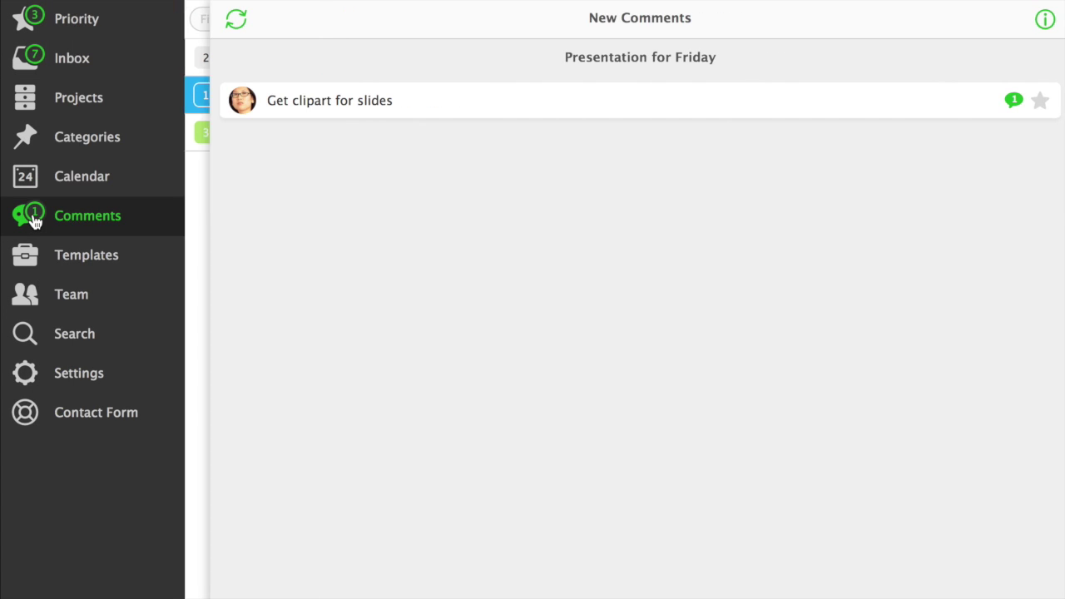
click(550, 113)
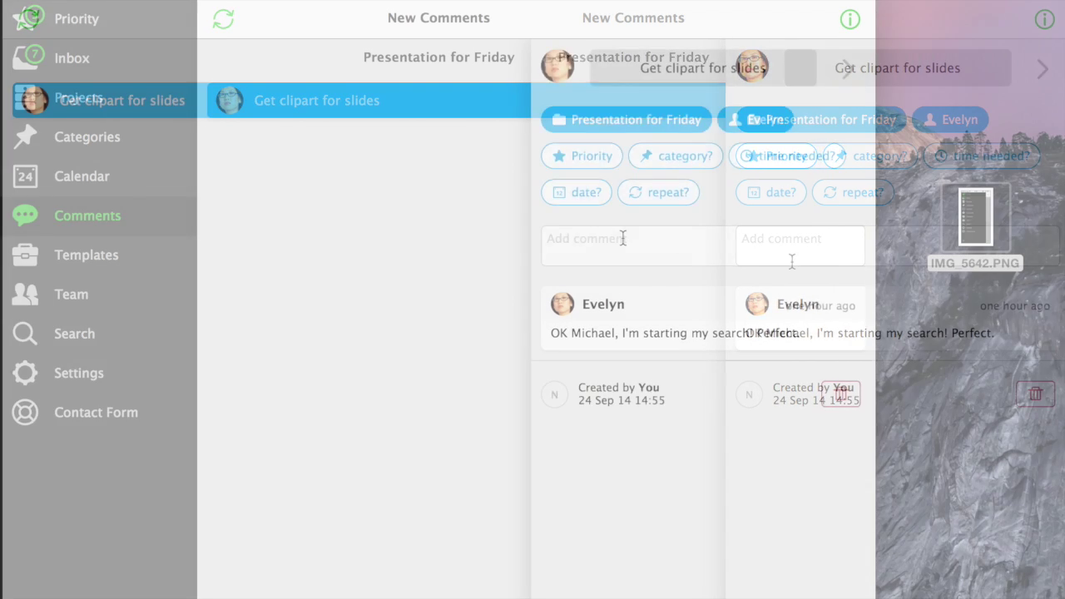
click(871, 219)
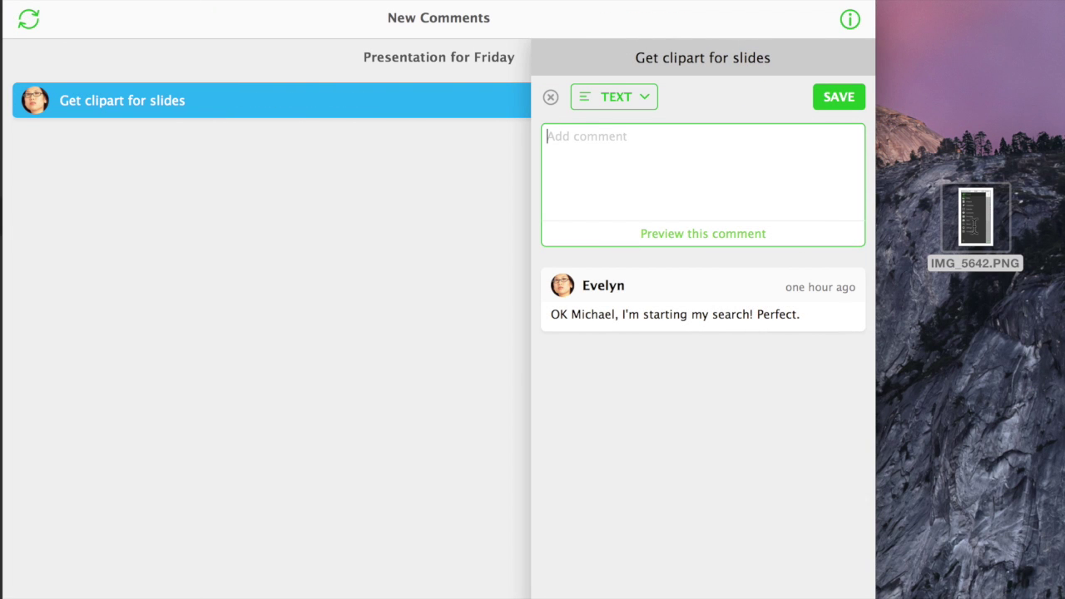
drag(965, 219, 737, 194)
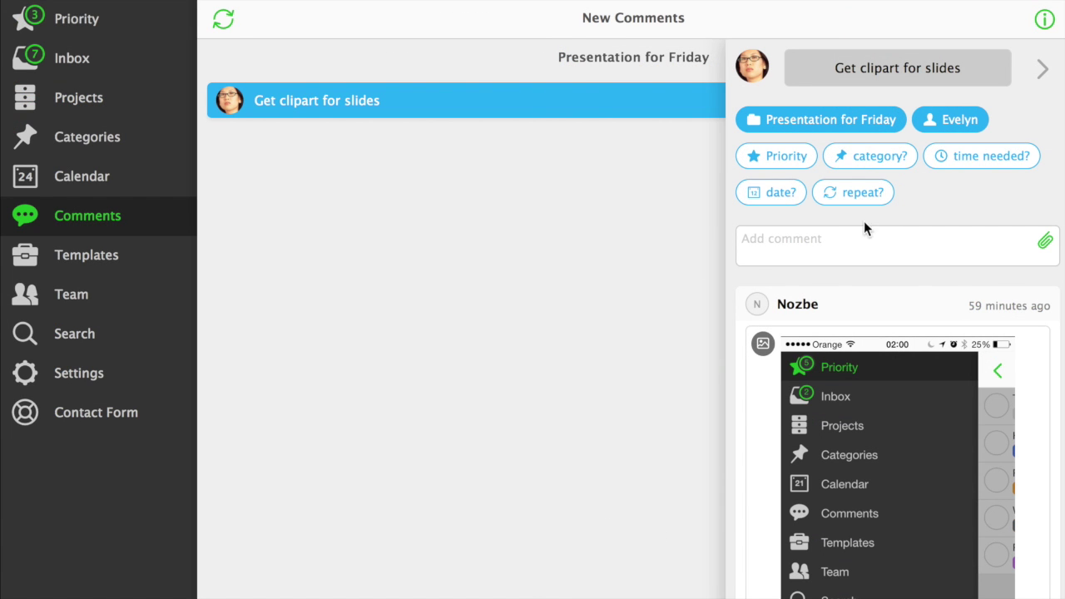
Post a checklist comment: more slides like this one, check our company's folder, check the Internet for CC photos.
click(890, 248)
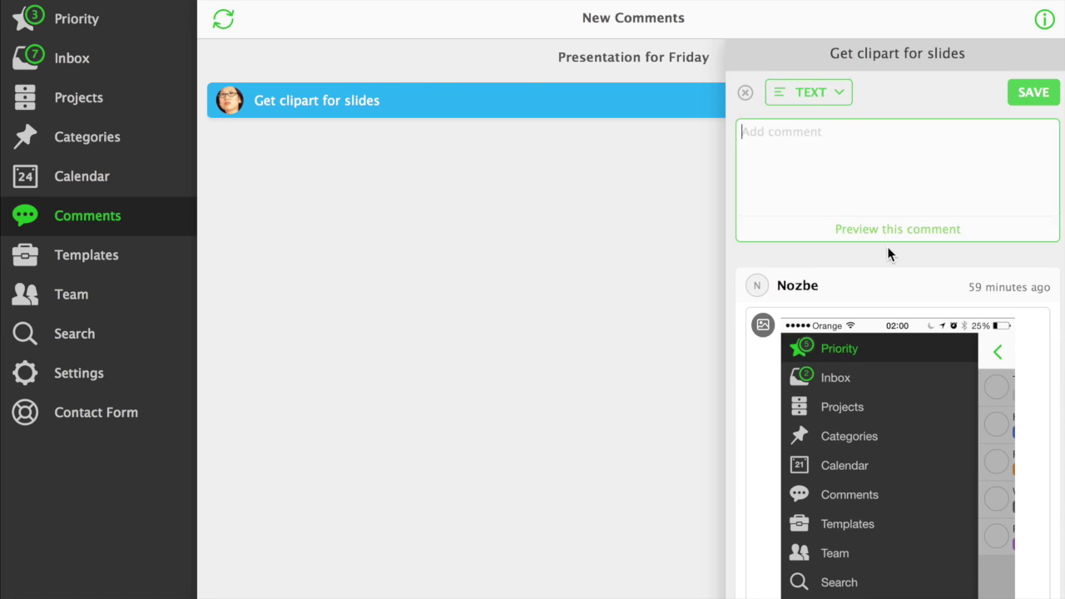
click(830, 108)
click(829, 126)
text(more slides like this one)
key(Return)
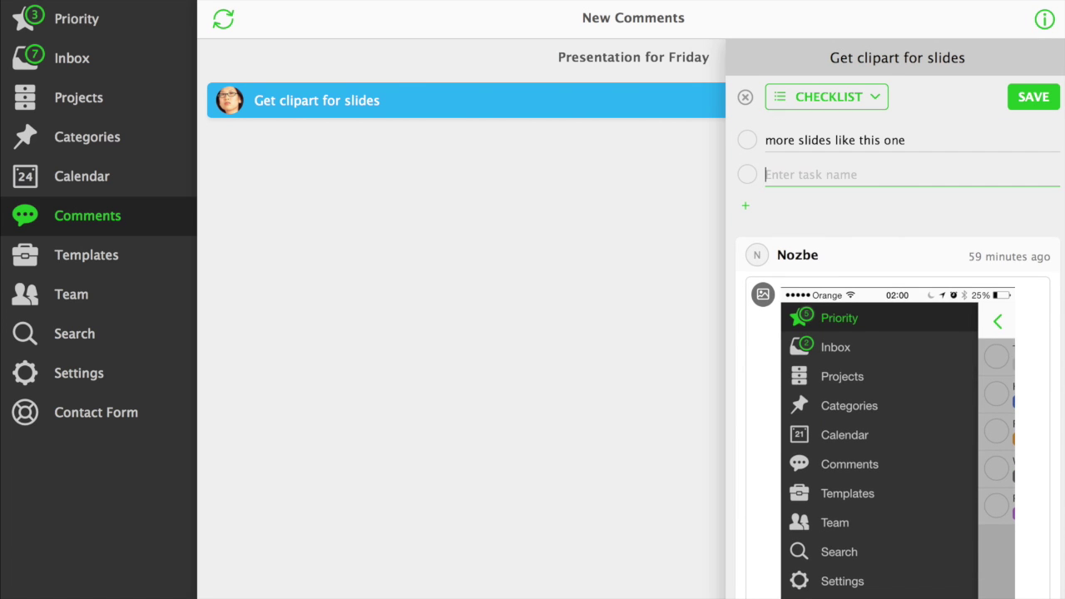
text(check our company's folder)
key(Return)
text(check the Internet for CC photos)
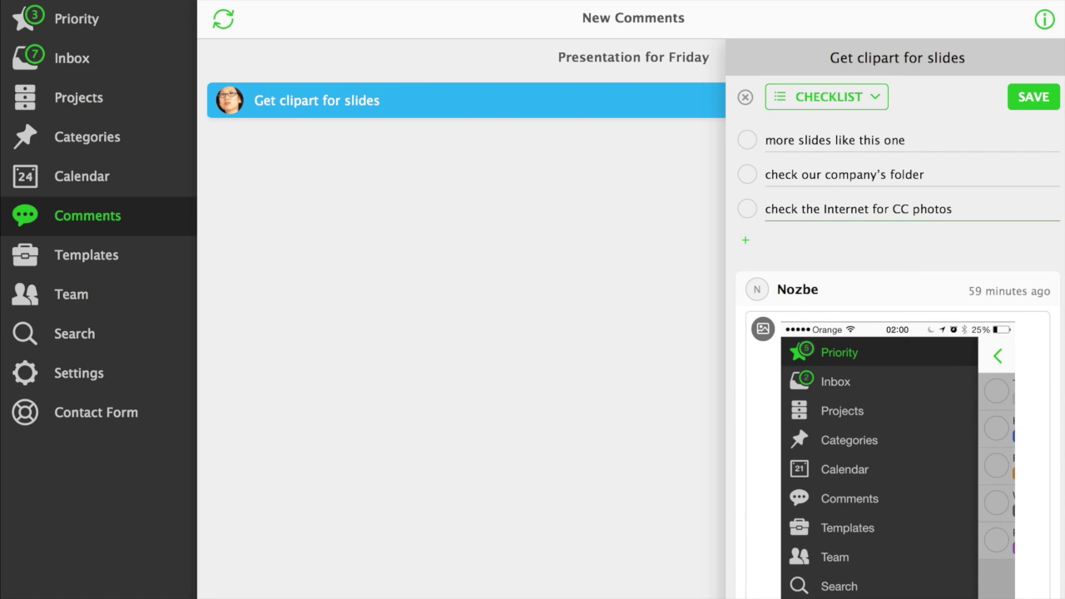
key(super+Return)
Add the task 'I like this video, very professional' to Presentation for Friday.
click(665, 58)
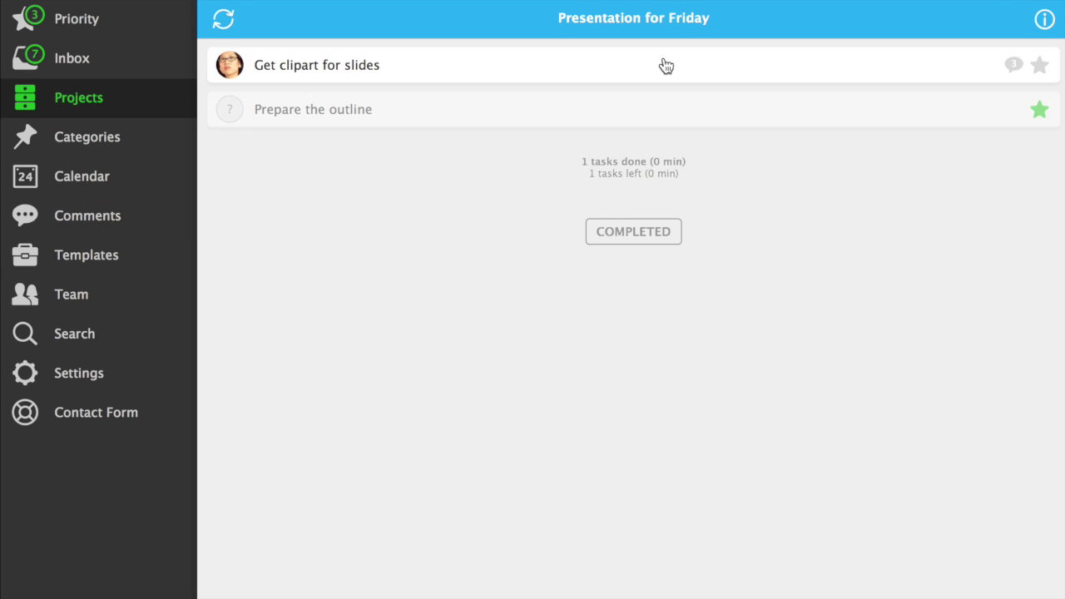
key(super+n)
text(I like this video, very professional)
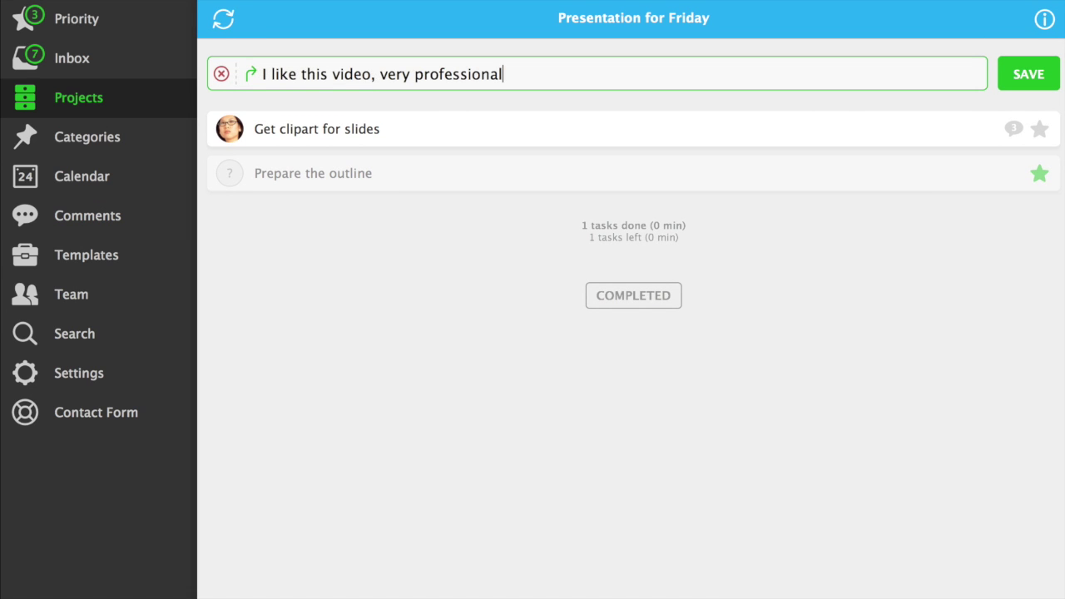
key(Return)
Comment the pasted YouTube link on the new task and play the embedded video preview.
click(805, 262)
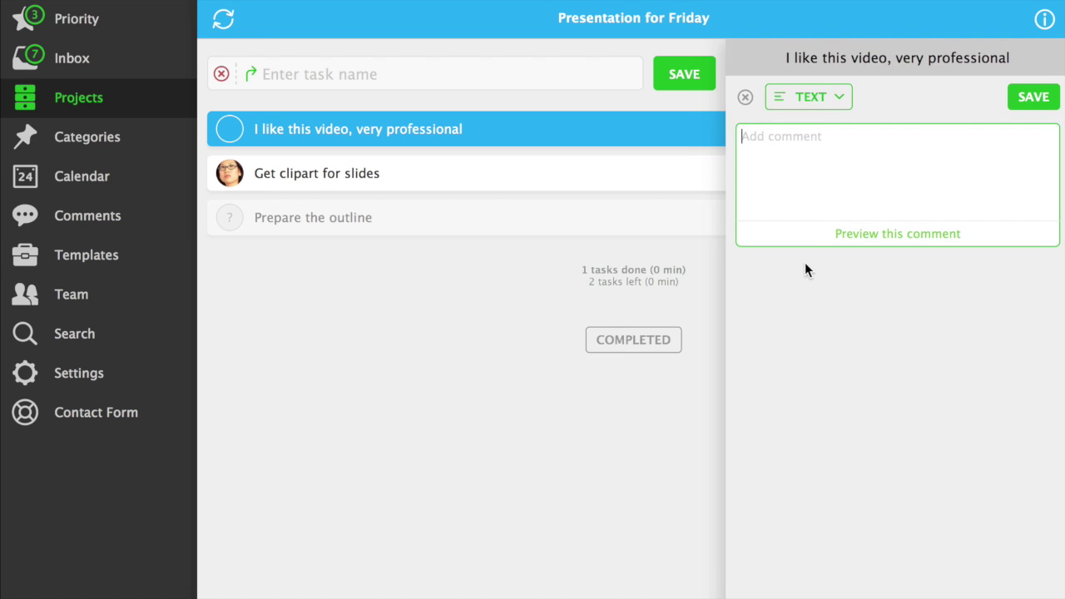
text(https://www.youtube.com/watch?v=rf11AAnXh50)
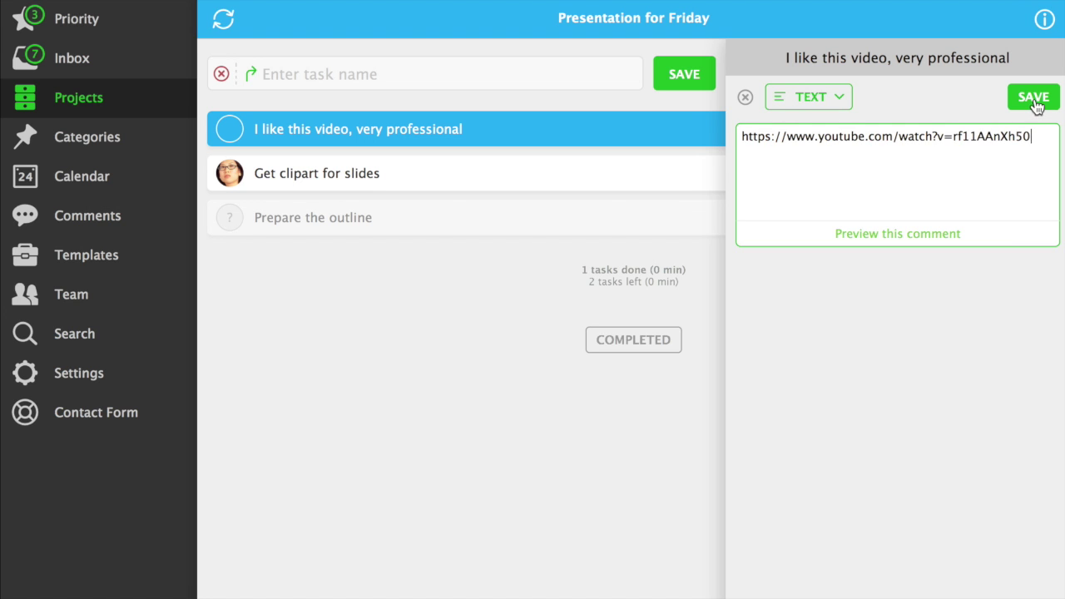
click(1033, 97)
click(893, 448)
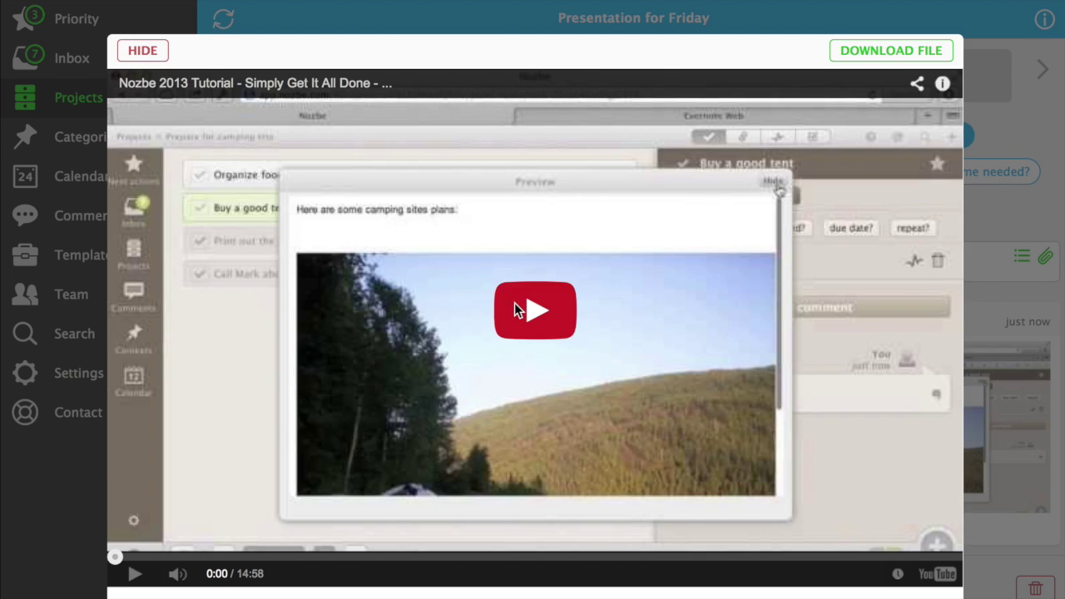
click(515, 309)
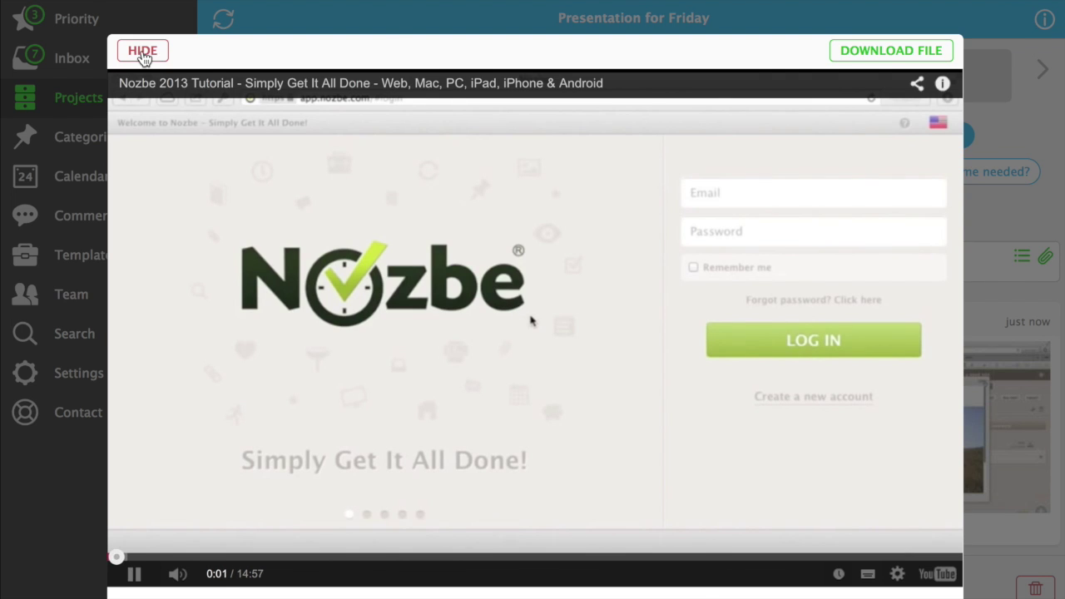
click(140, 51)
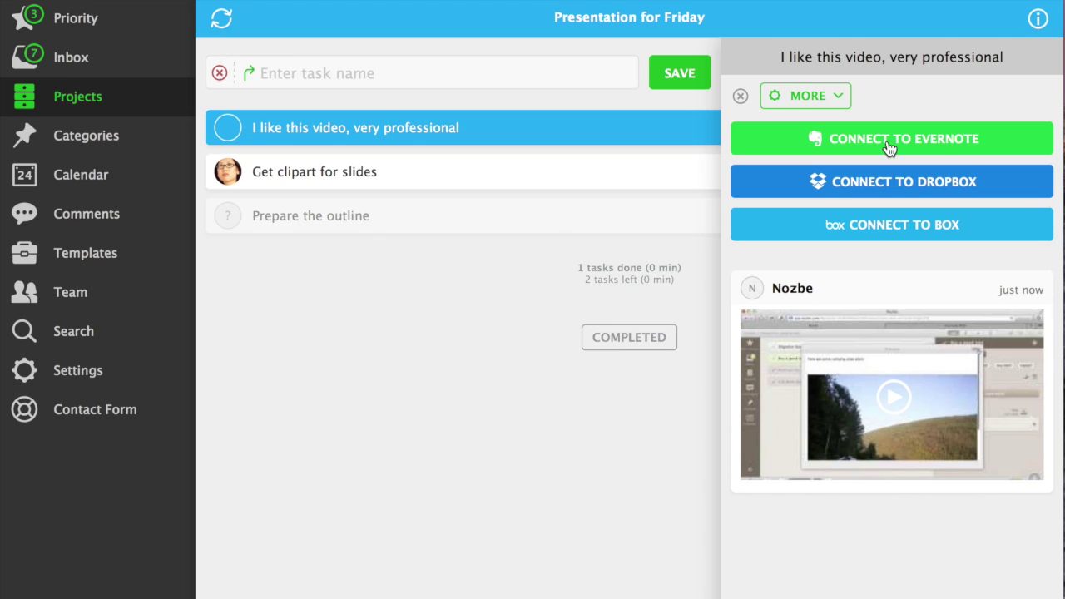
Connect Nozbe to Evernote and start an Evernote note comment on Buy a good tent.
click(890, 147)
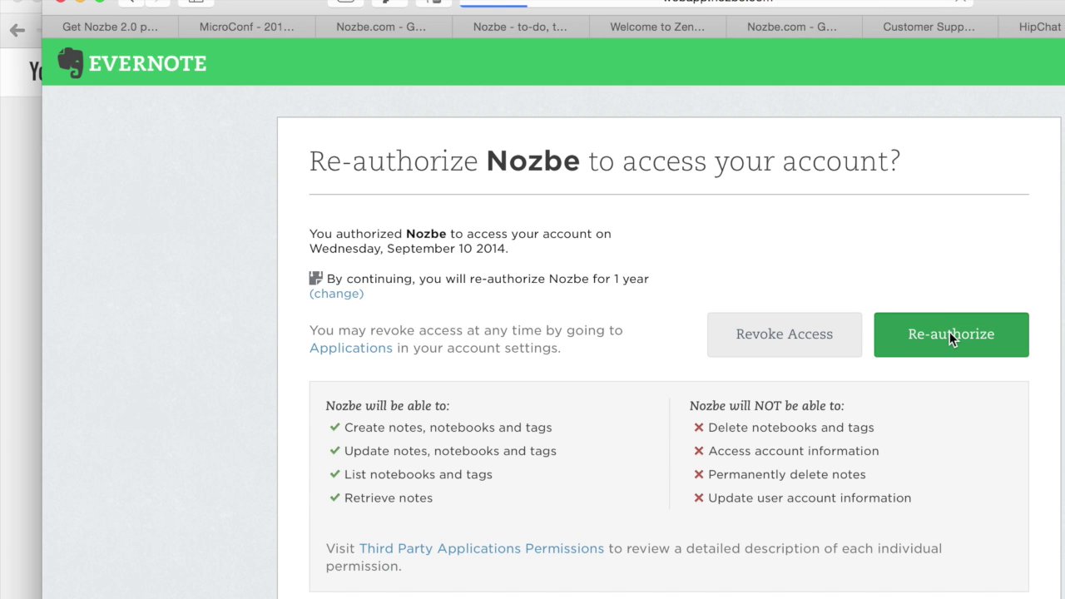
click(950, 332)
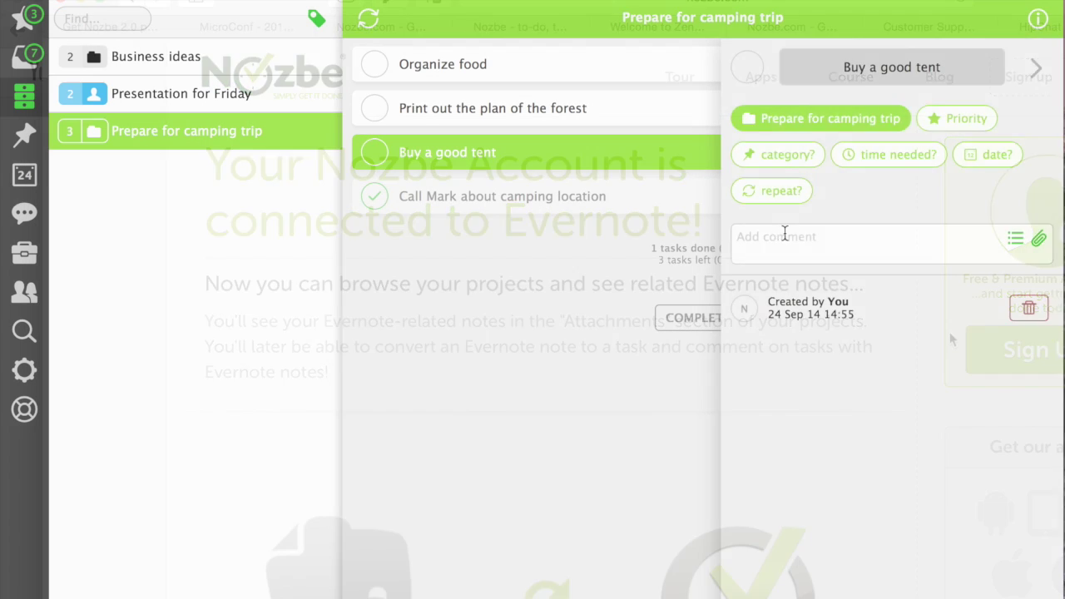
click(784, 235)
click(808, 97)
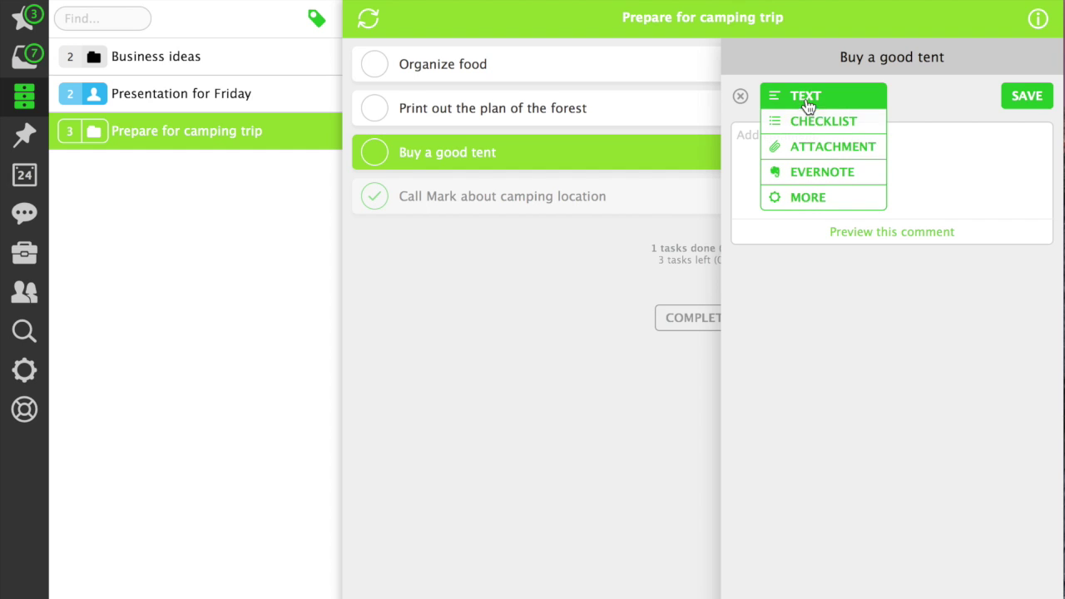
click(805, 172)
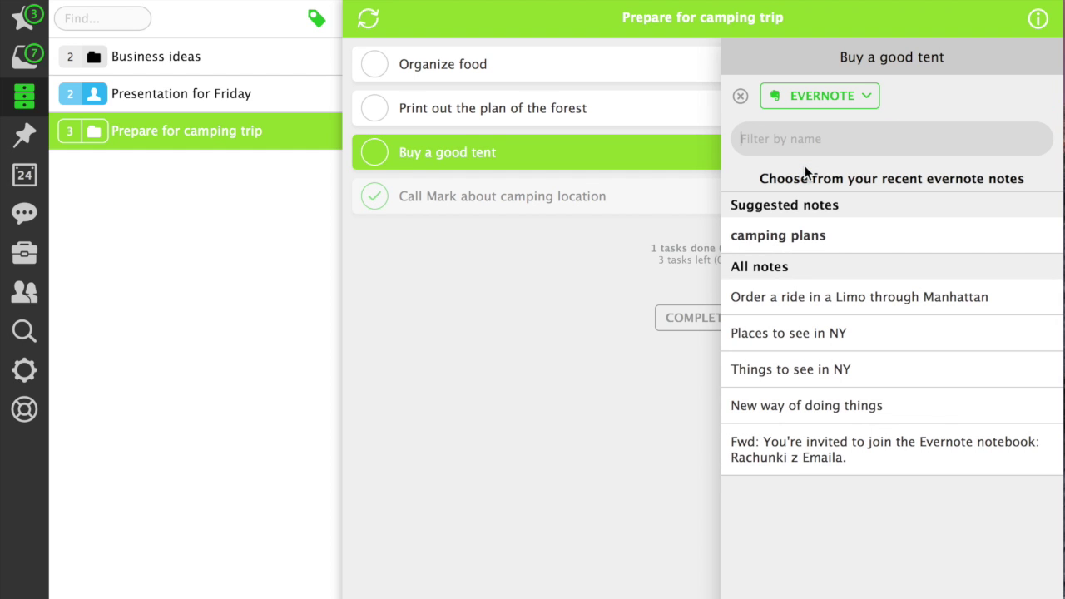
Attach the camping plans note with the comment 'Important info!' and save it.
click(815, 239)
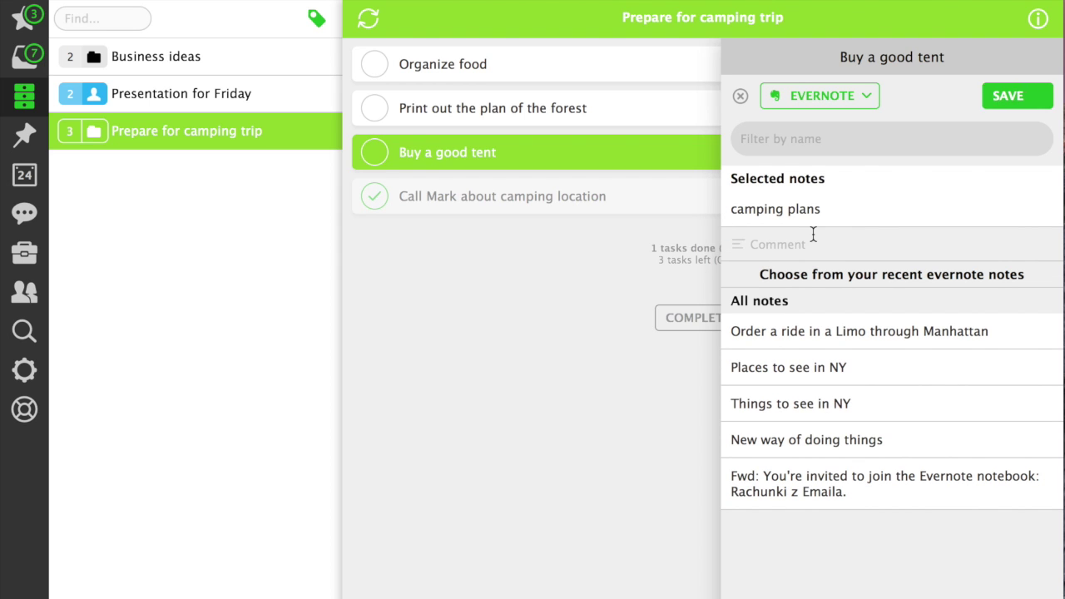
click(756, 248)
text(Important info!)
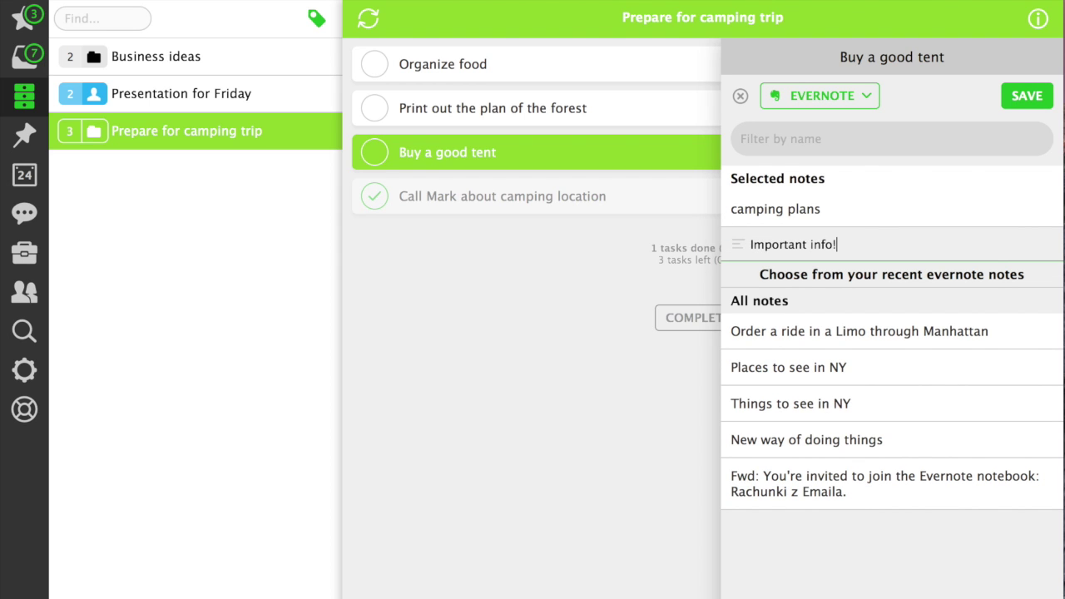
click(1039, 103)
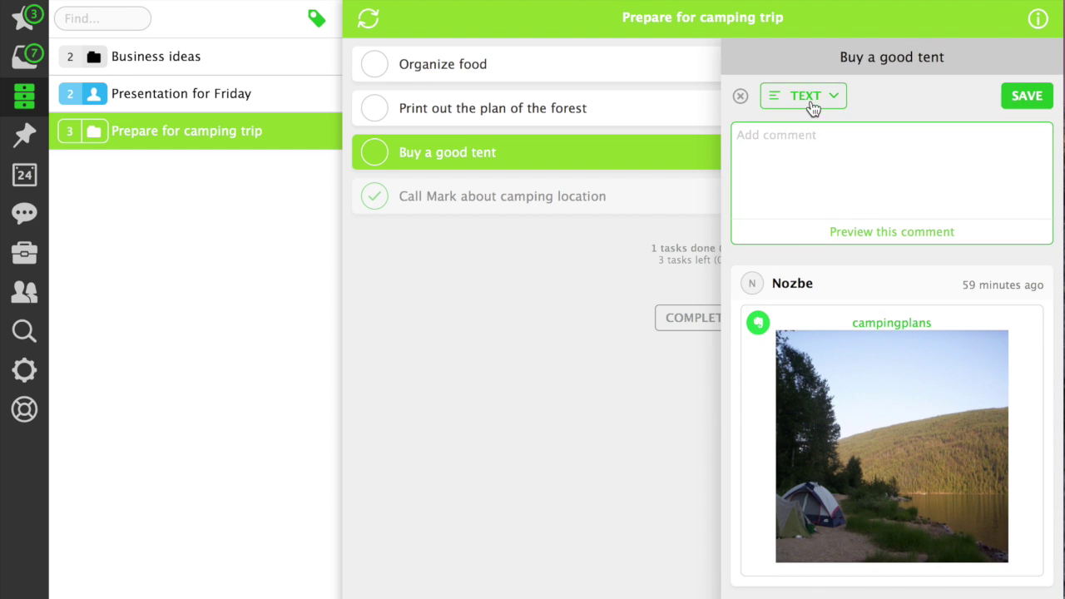
Connect Nozbe to Dropbox from the comment type menu's more options.
click(812, 103)
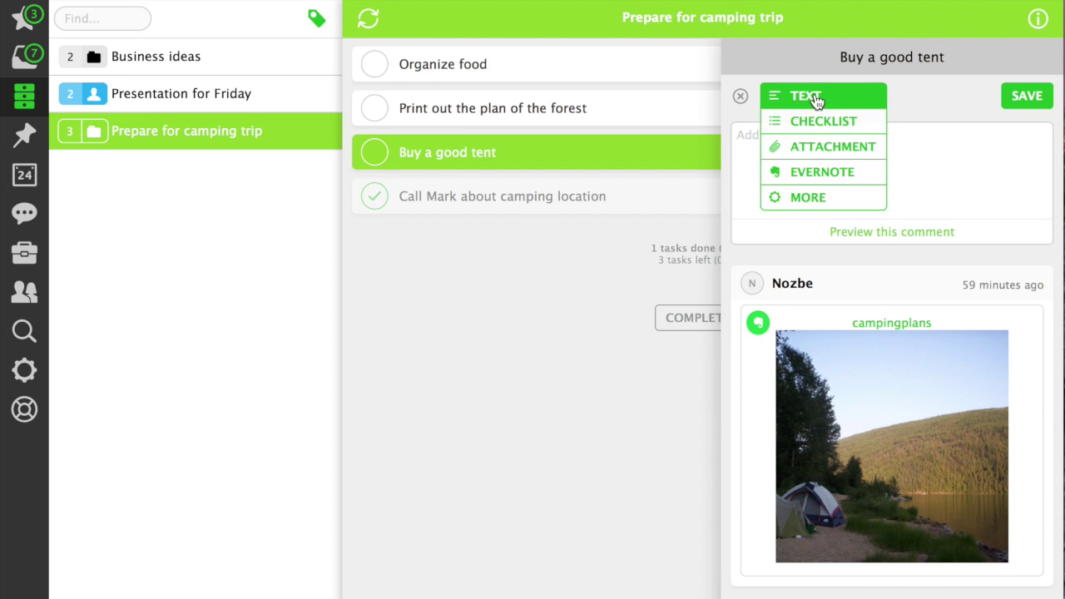
click(813, 198)
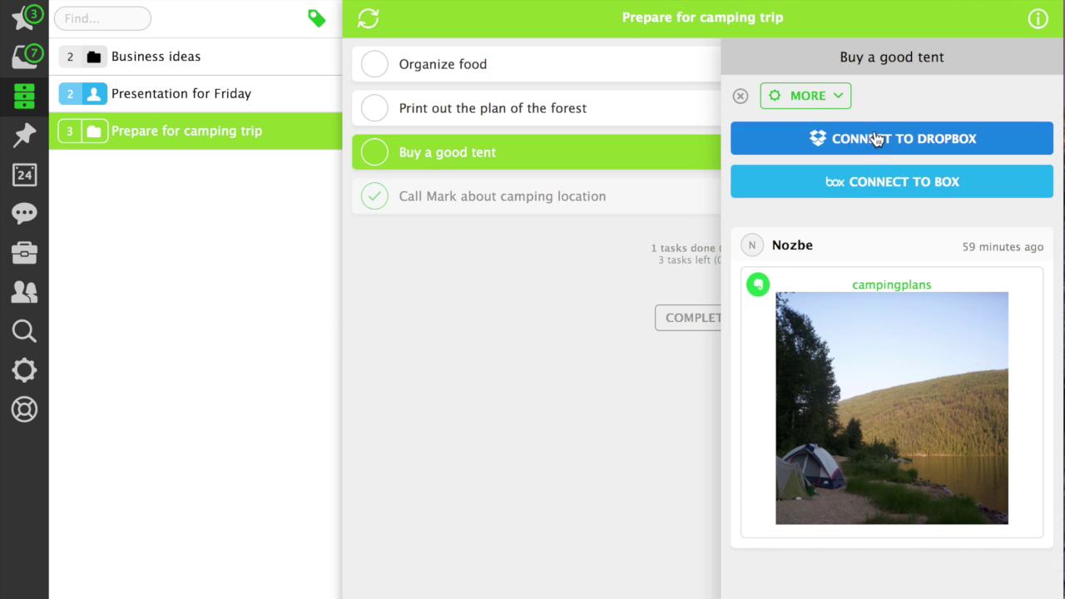
click(875, 144)
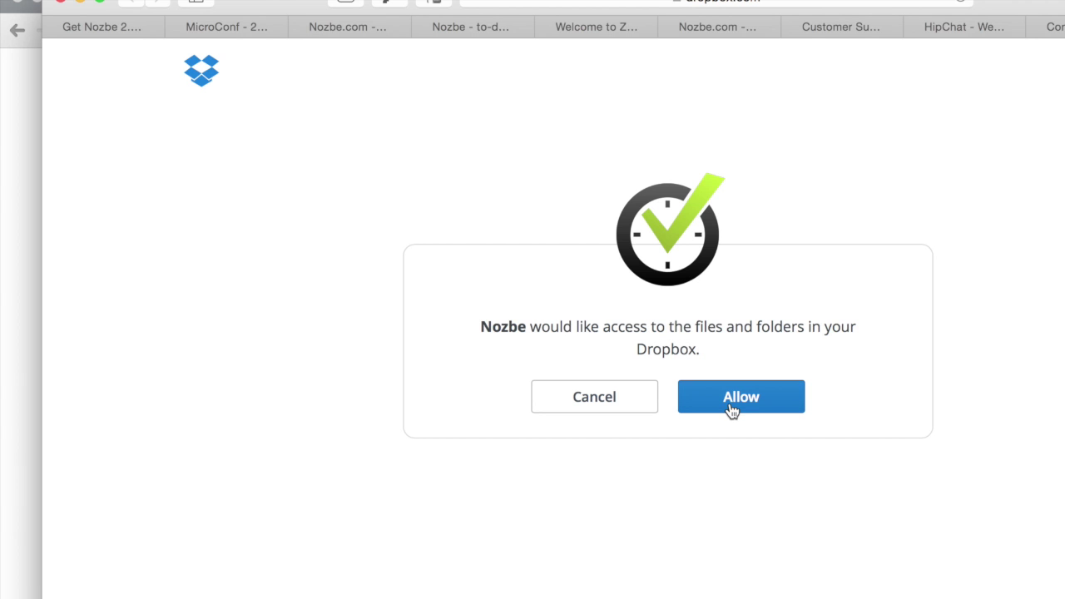
click(731, 406)
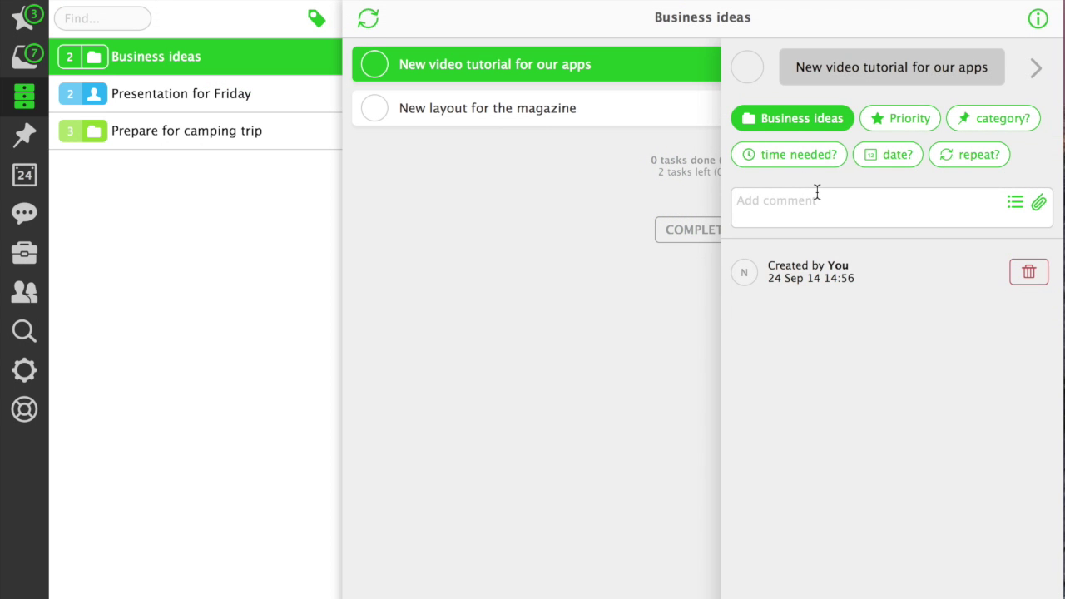
Add a Dropbox comment attaching IMG_5640.PNG to New layout for the magazine.
click(818, 193)
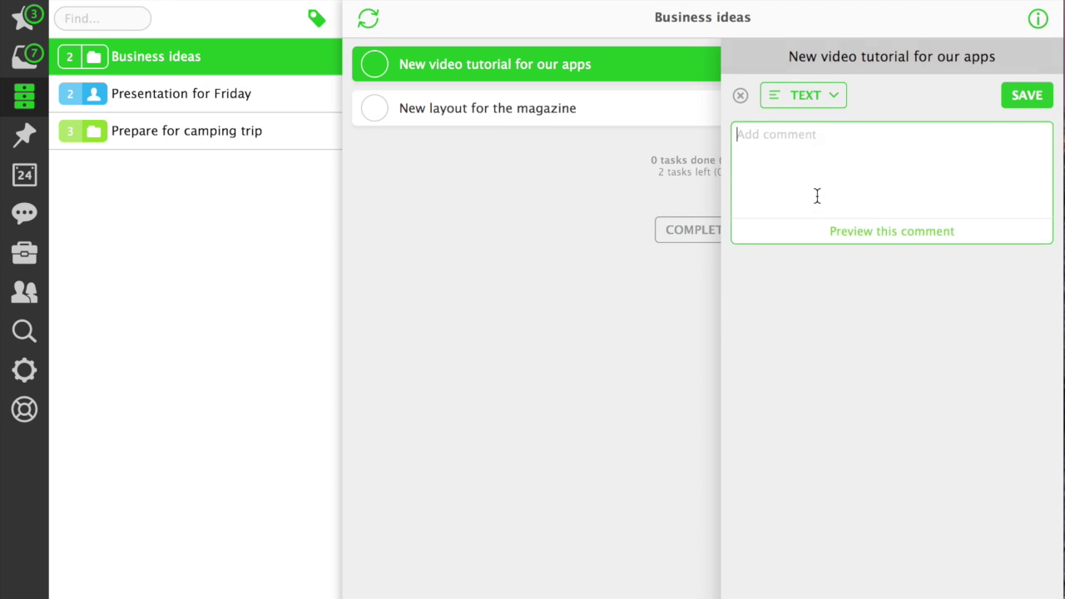
click(812, 107)
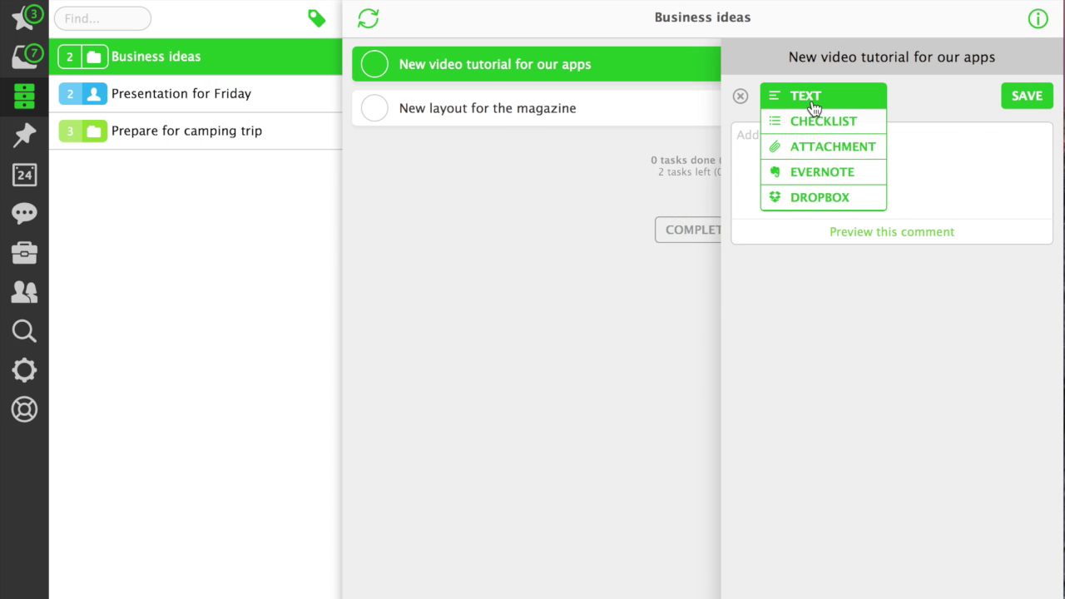
click(817, 198)
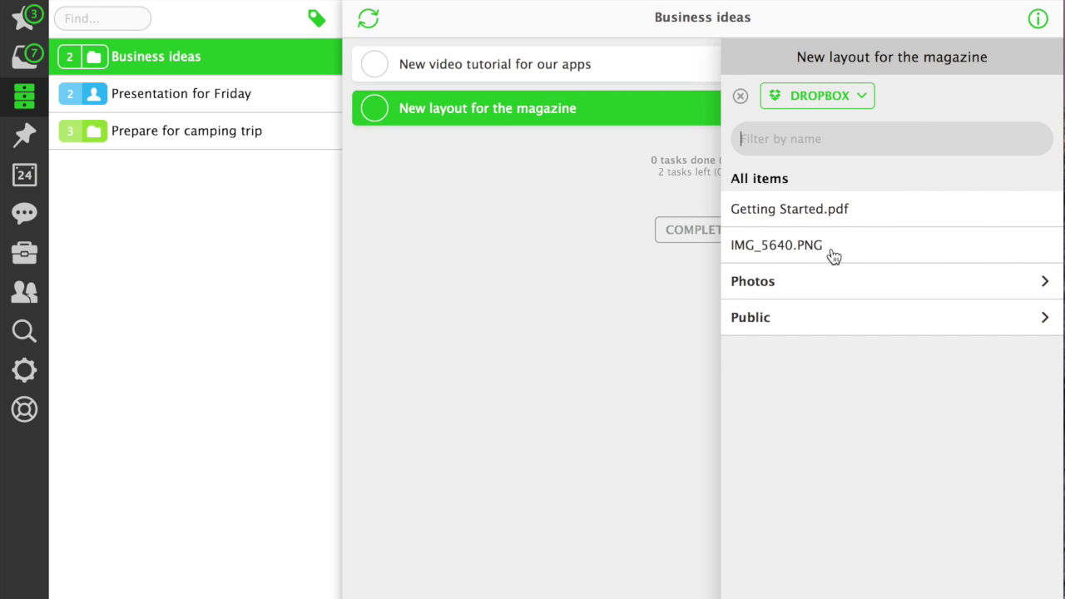
click(833, 254)
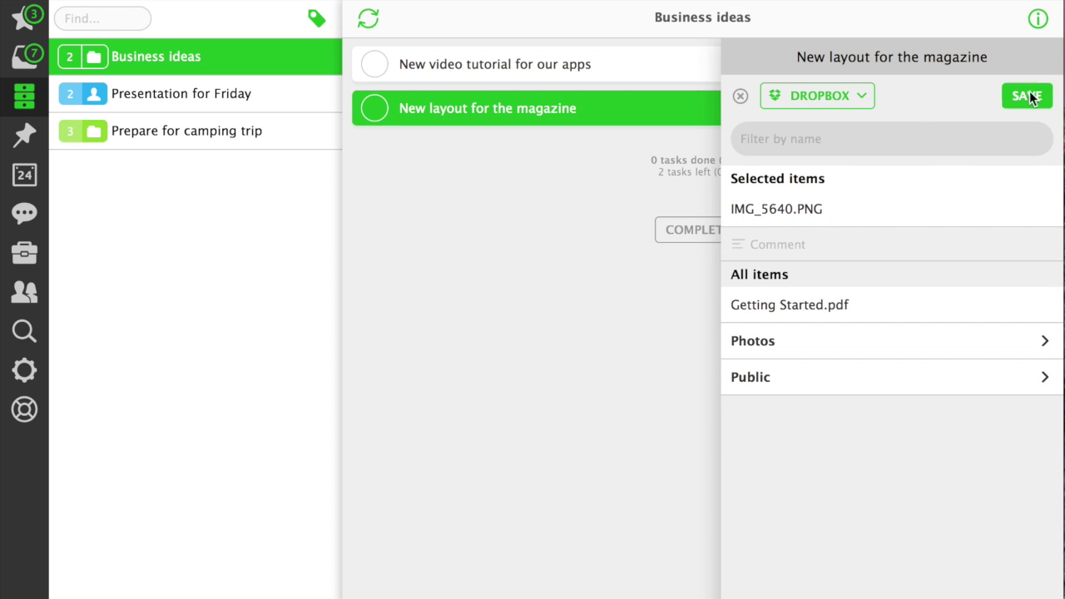
click(1028, 97)
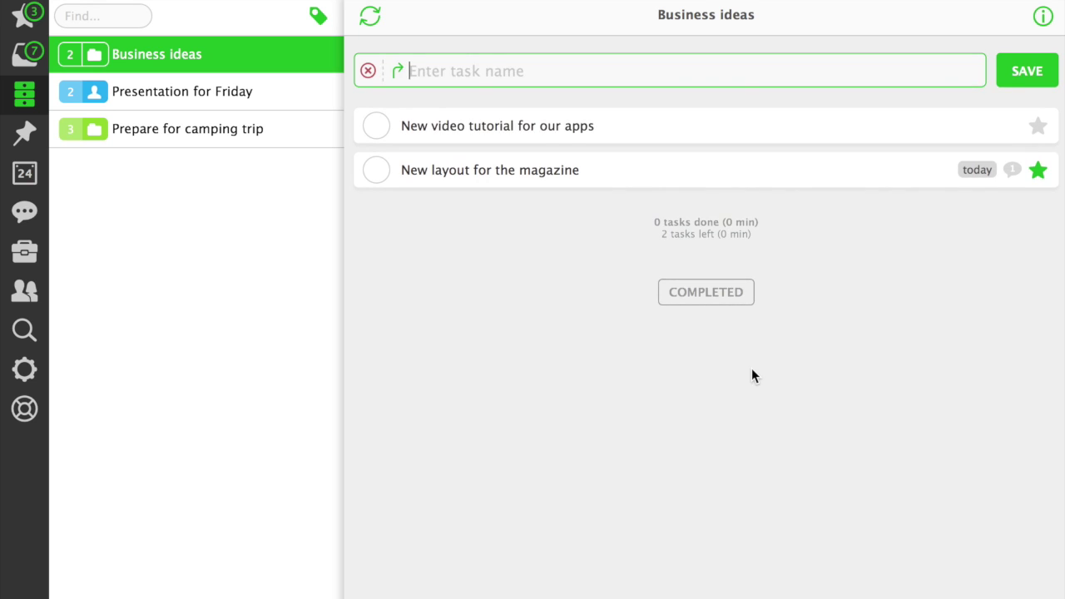
Add a task to talk to a colleague in Business ideas and give it the Phone category.
text(Talk to Rachel)
key(Return)
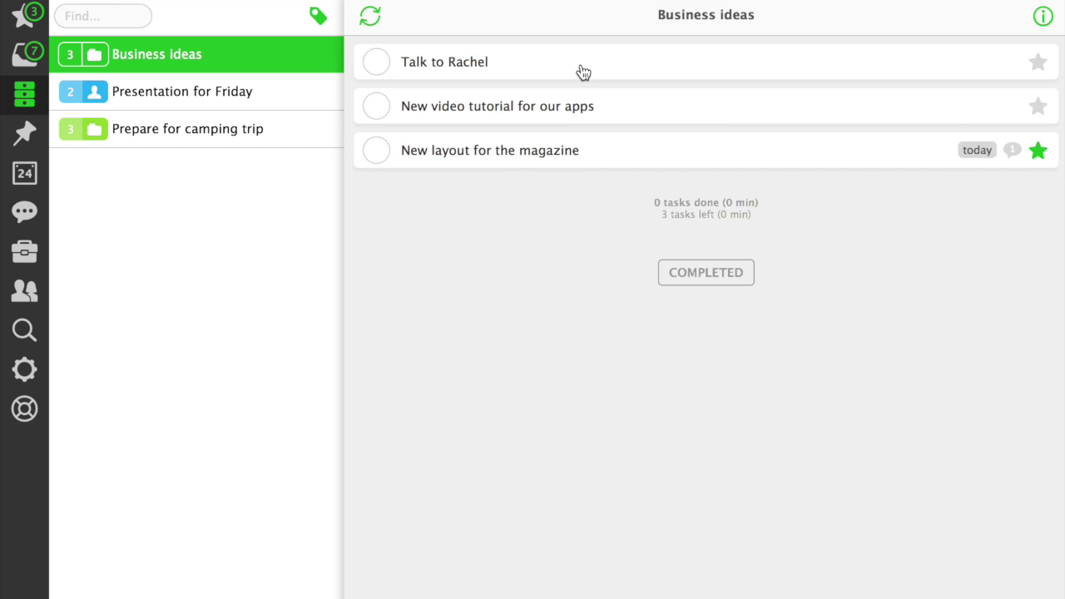
click(582, 65)
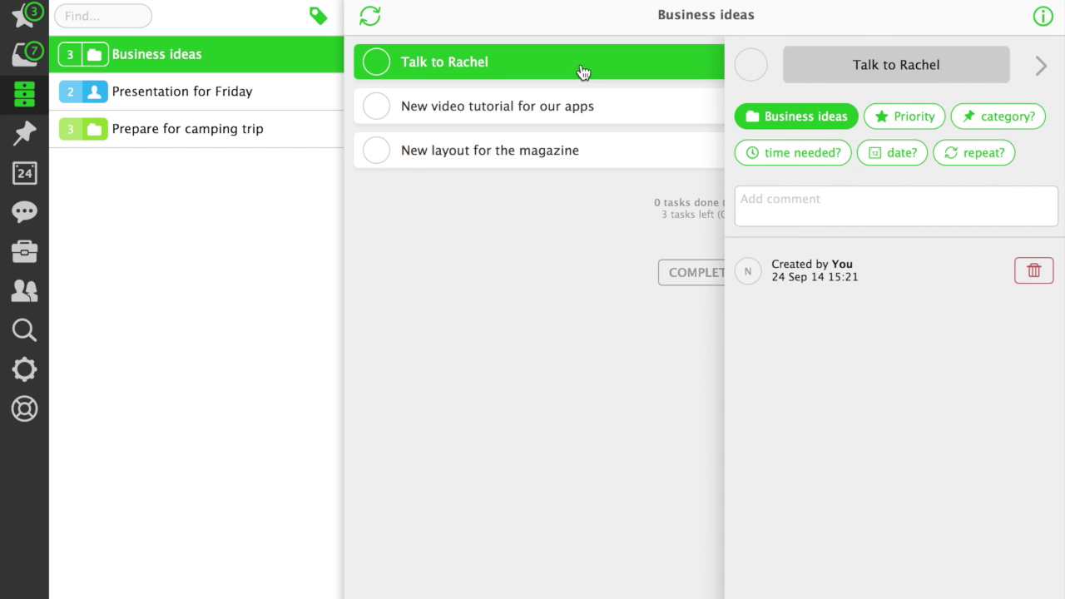
click(1008, 118)
click(837, 189)
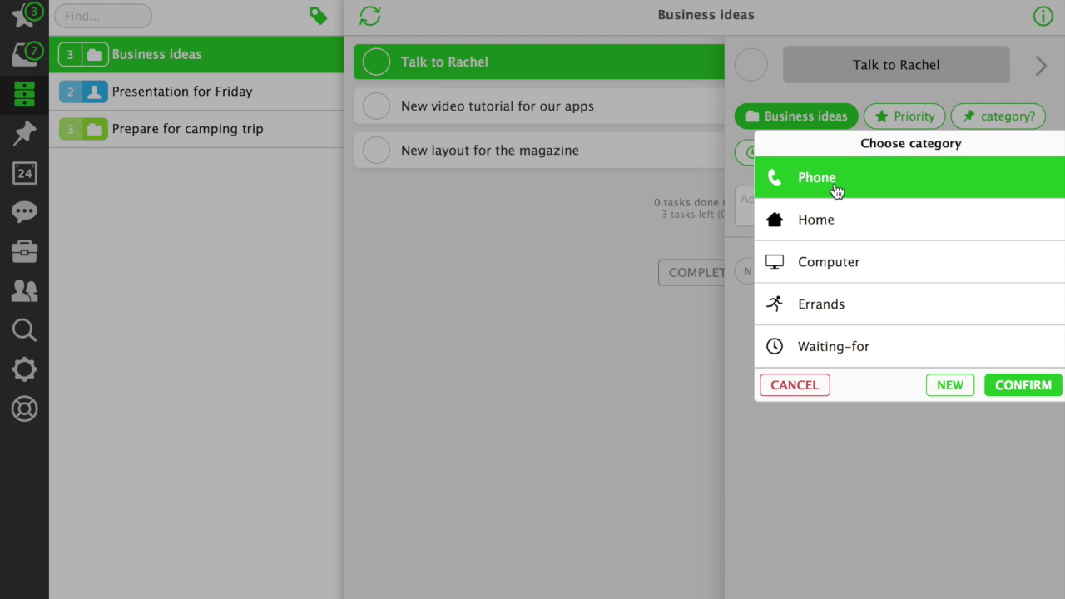
click(1020, 387)
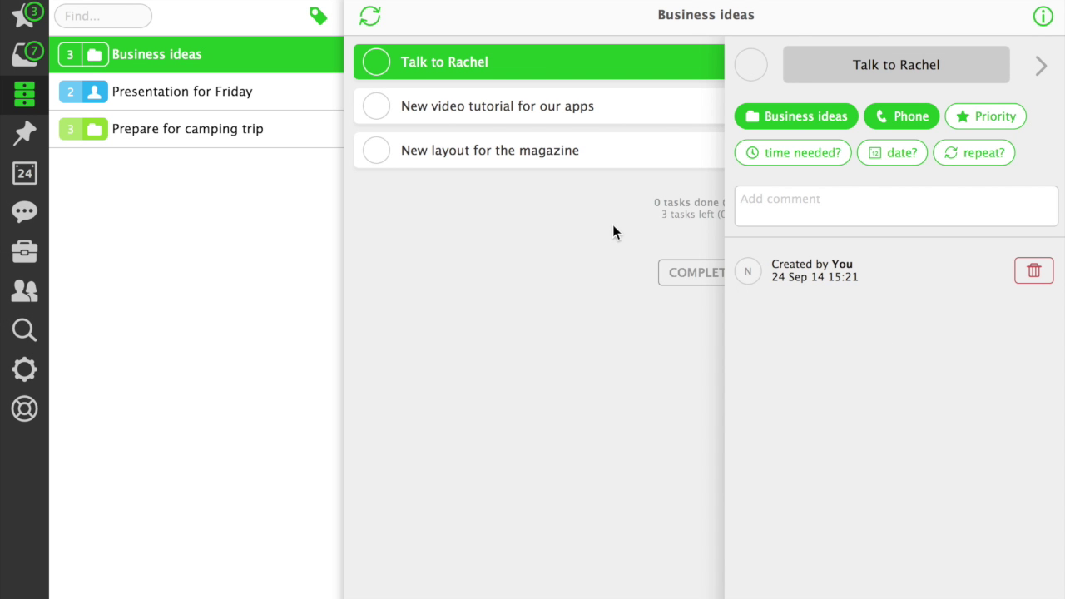
In the Phone category list, add a task to call a colleague about lunch.
click(23, 136)
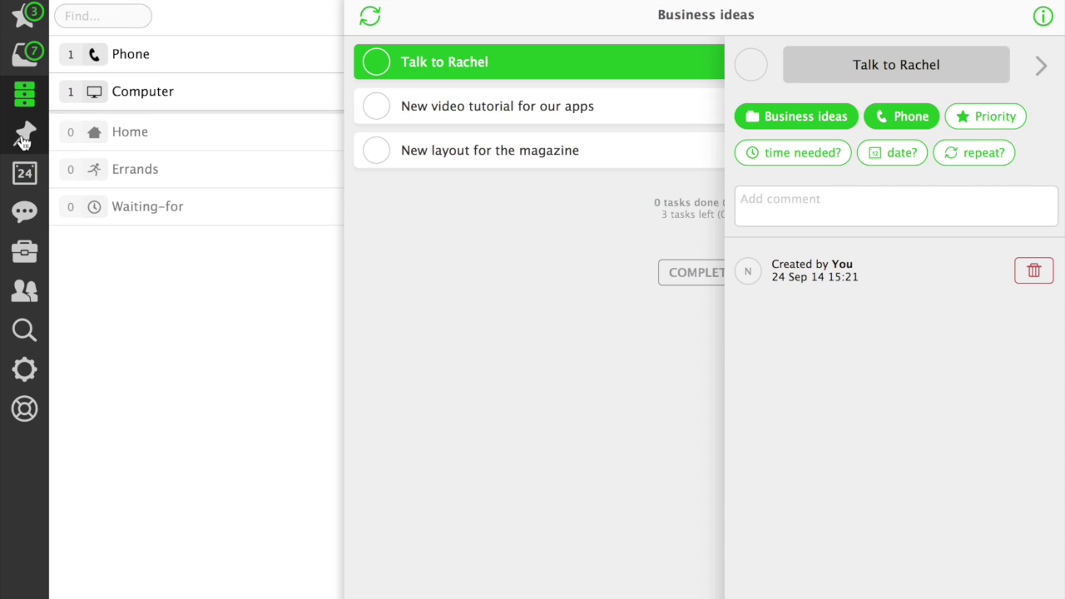
click(180, 63)
text(n about that)
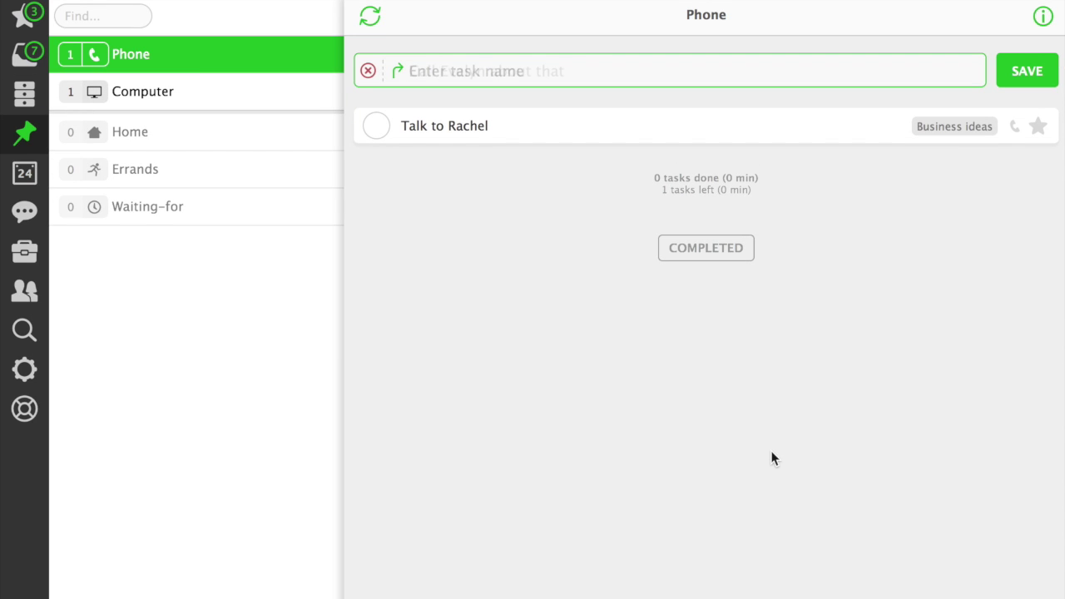
text(Call Evelyn about that lunch)
key(Return)
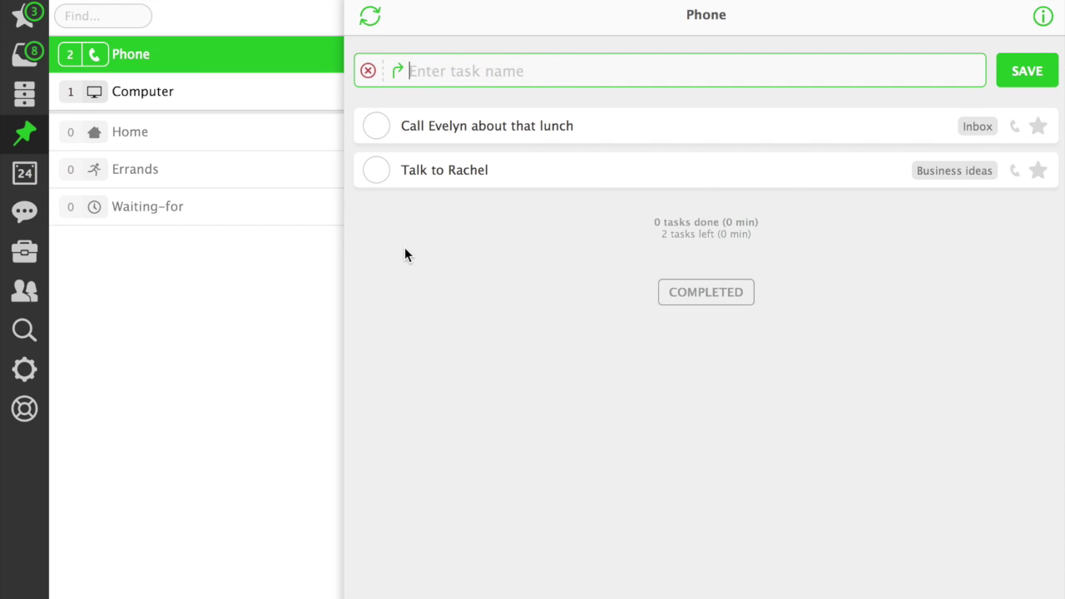
click(24, 100)
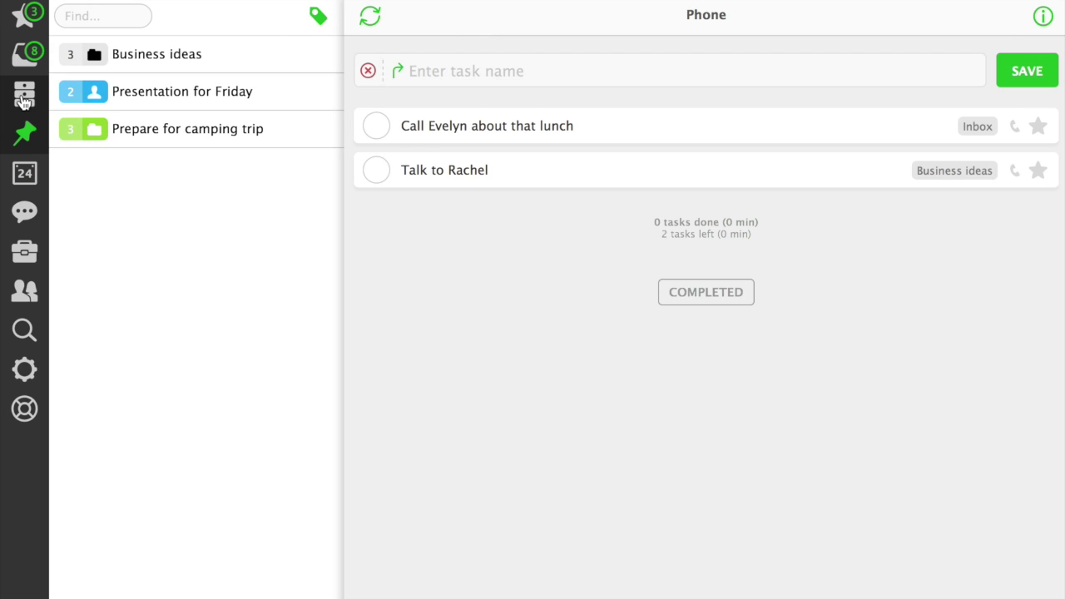
Bulk-assign Computer to both Presentation for Friday tasks, then show the Computer category list.
click(211, 102)
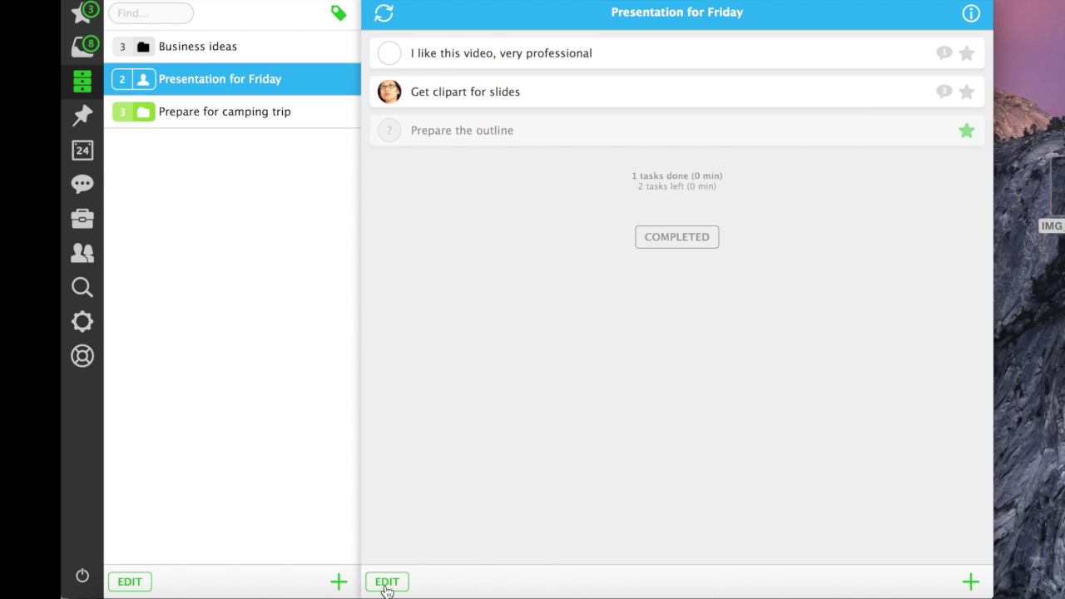
click(387, 581)
click(389, 15)
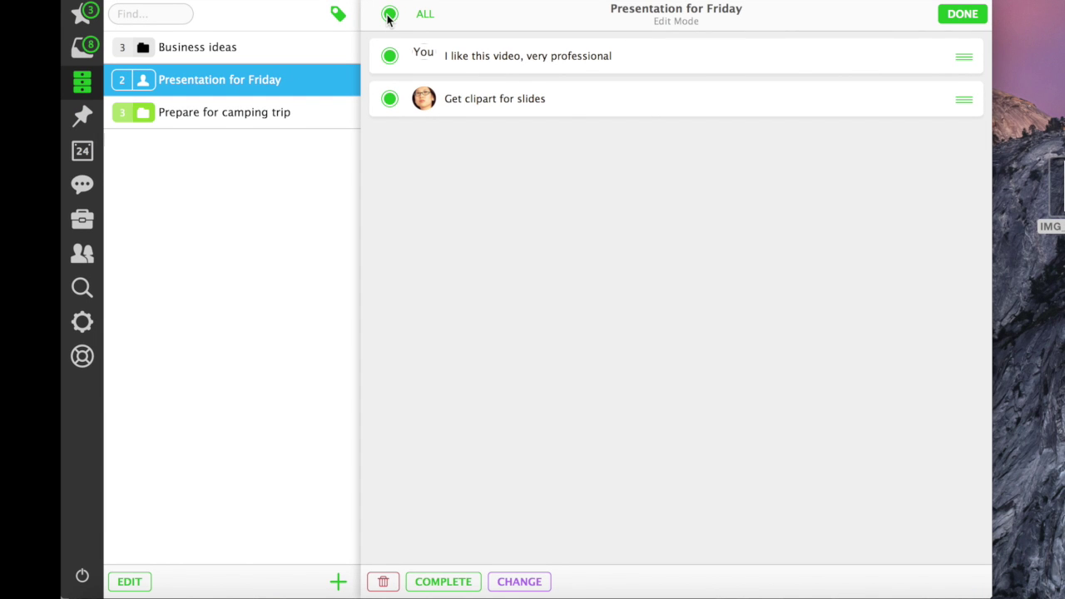
click(534, 580)
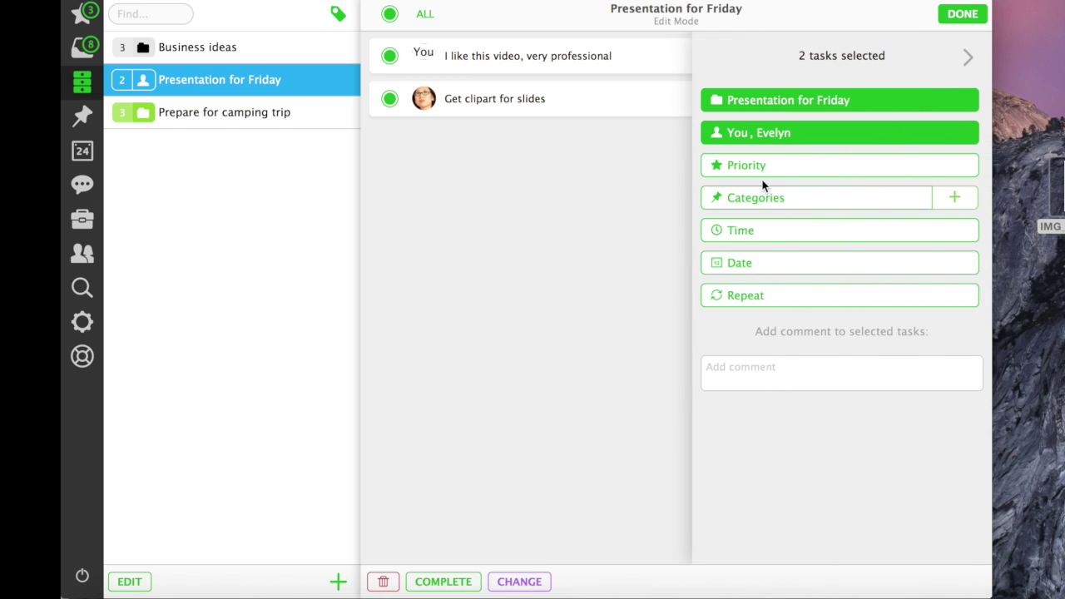
click(798, 200)
click(775, 313)
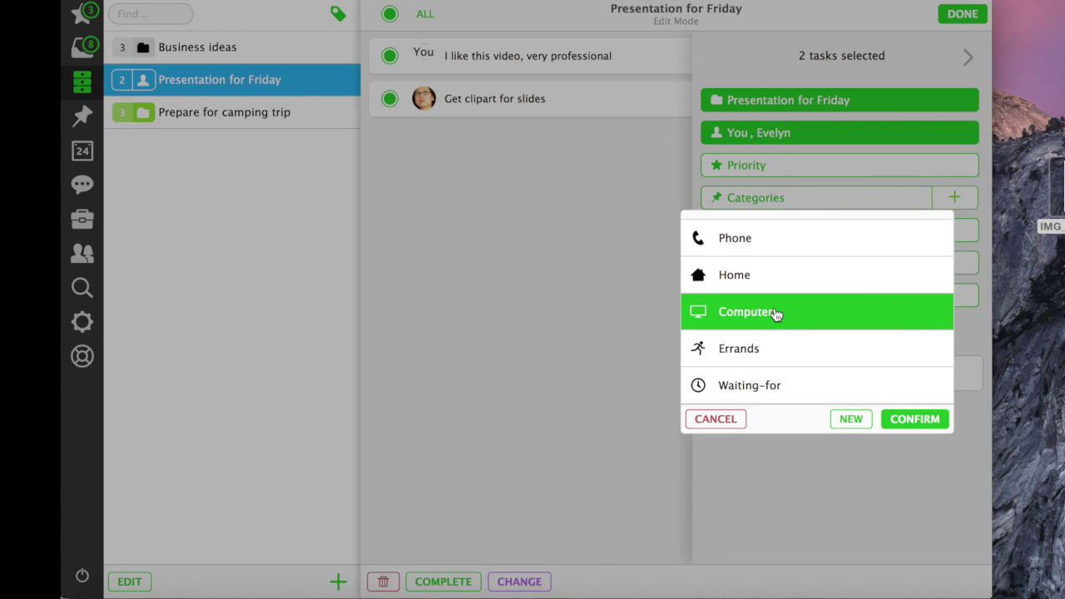
click(929, 418)
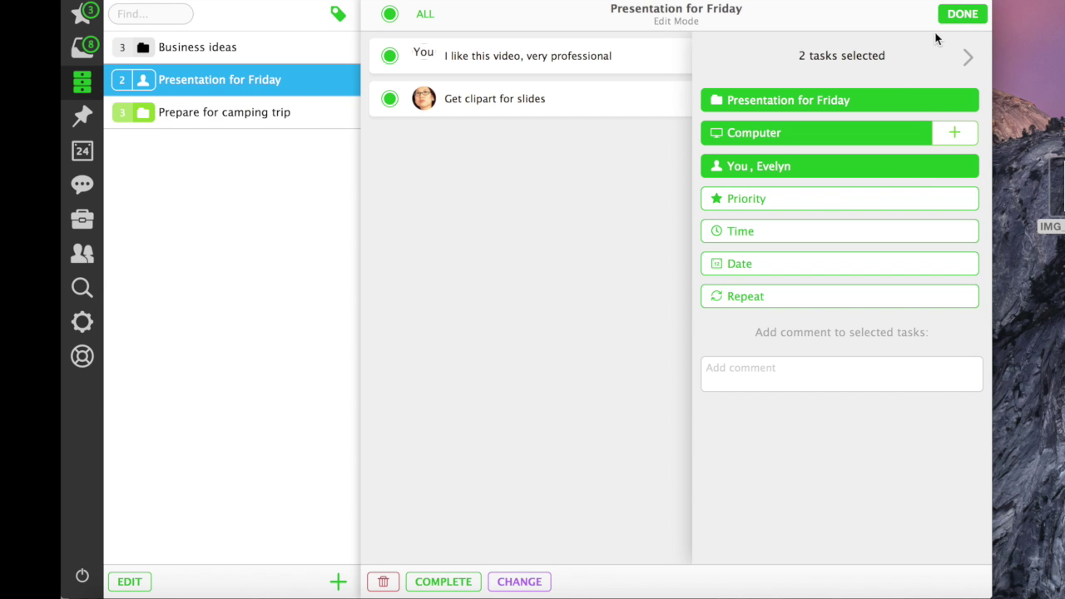
click(965, 20)
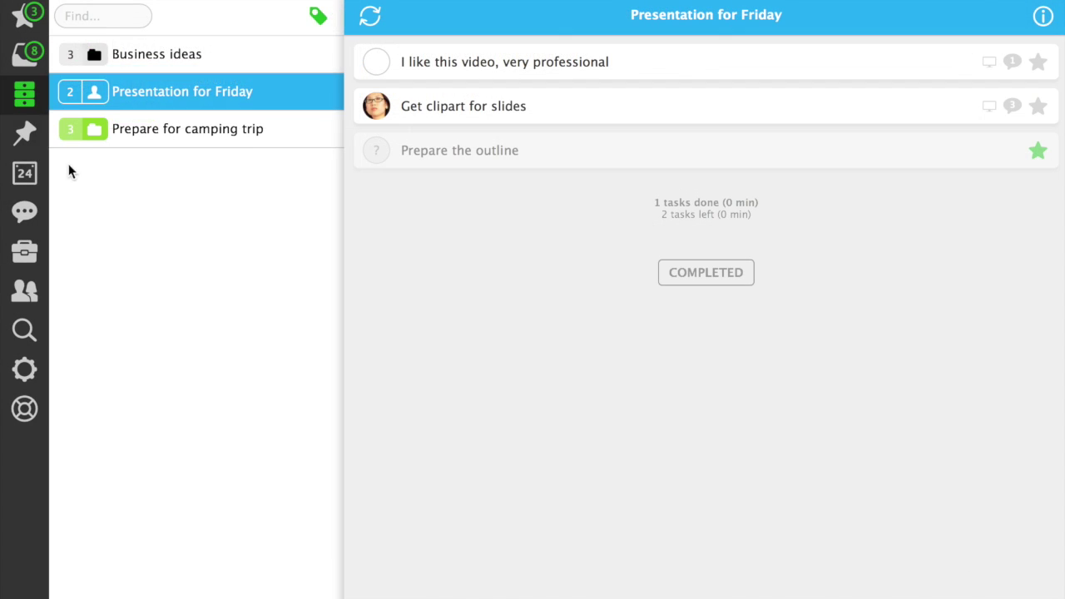
click(25, 133)
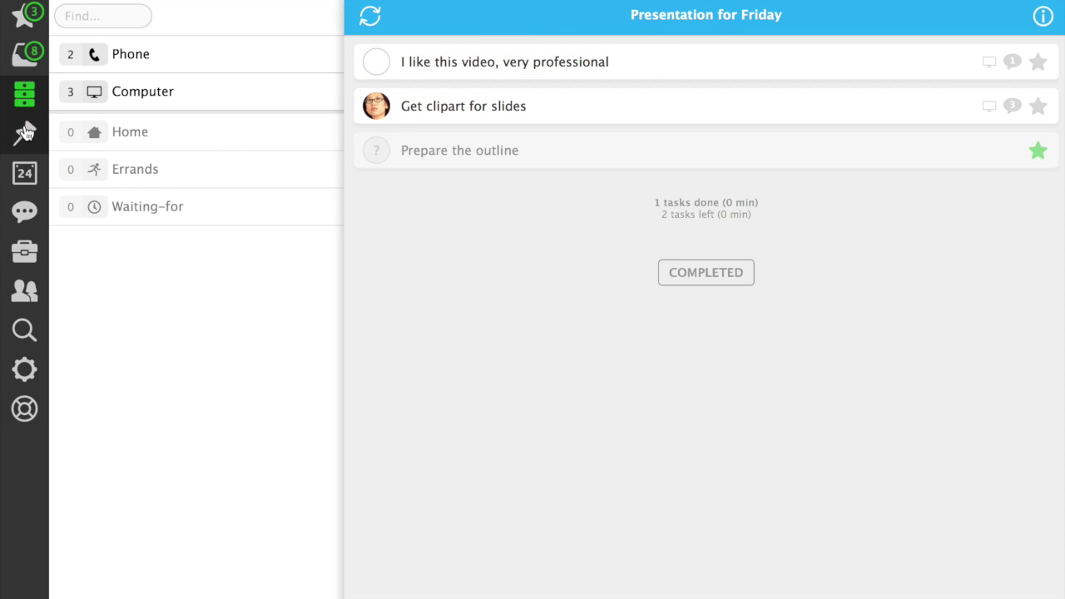
click(163, 91)
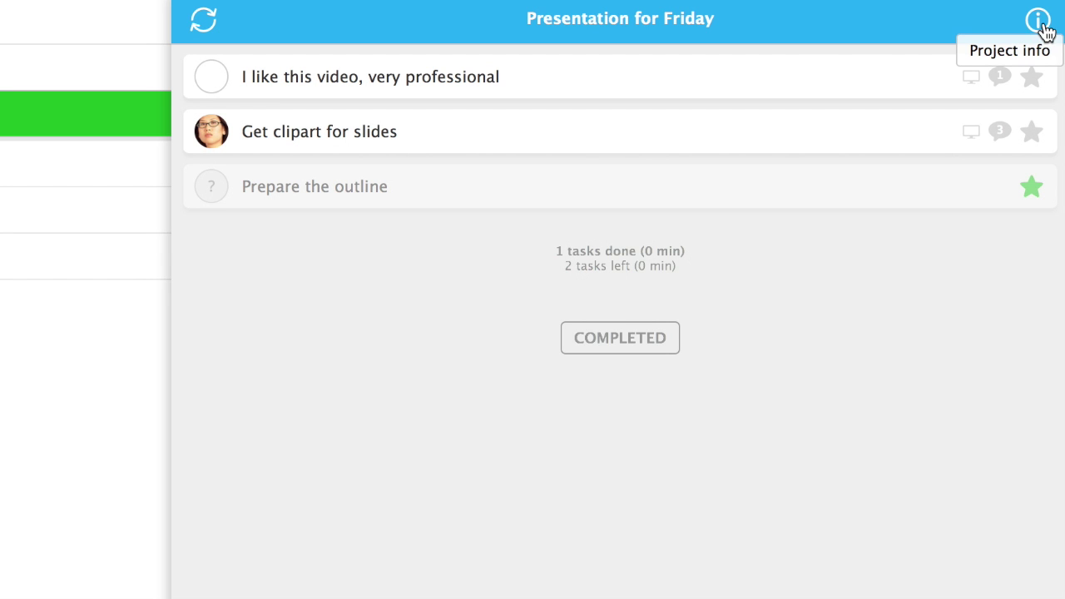
Open the project's attachments and preview the IMG_5642.PNG image.
click(1045, 28)
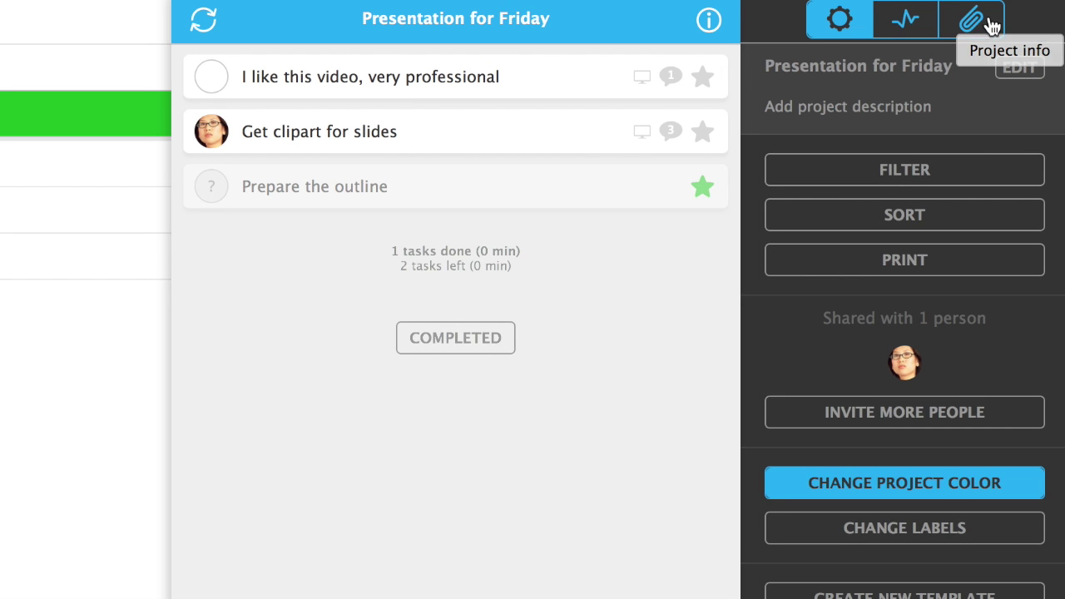
click(970, 23)
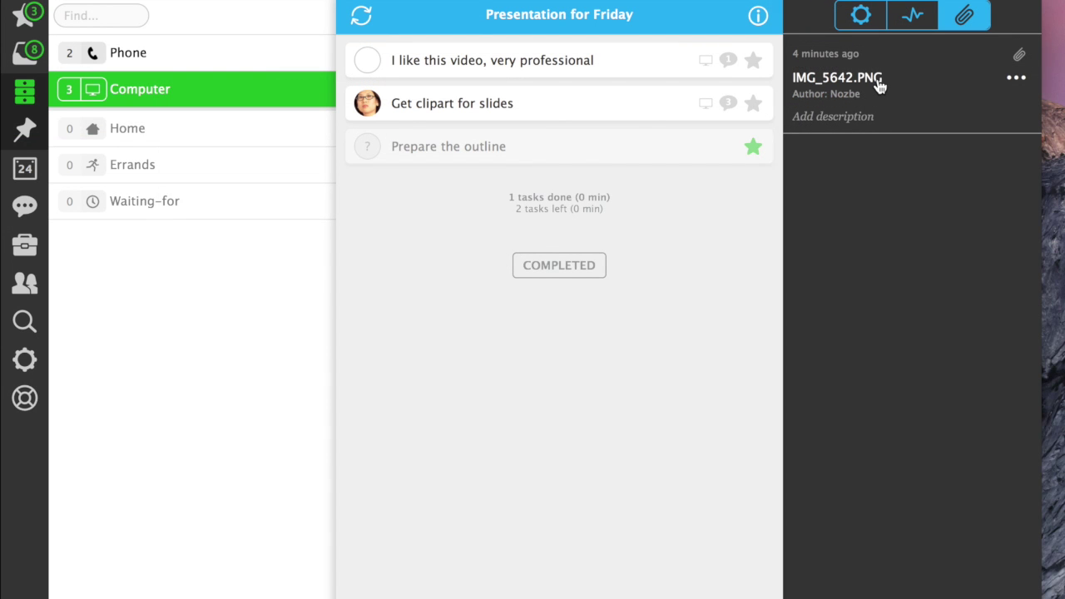
click(880, 83)
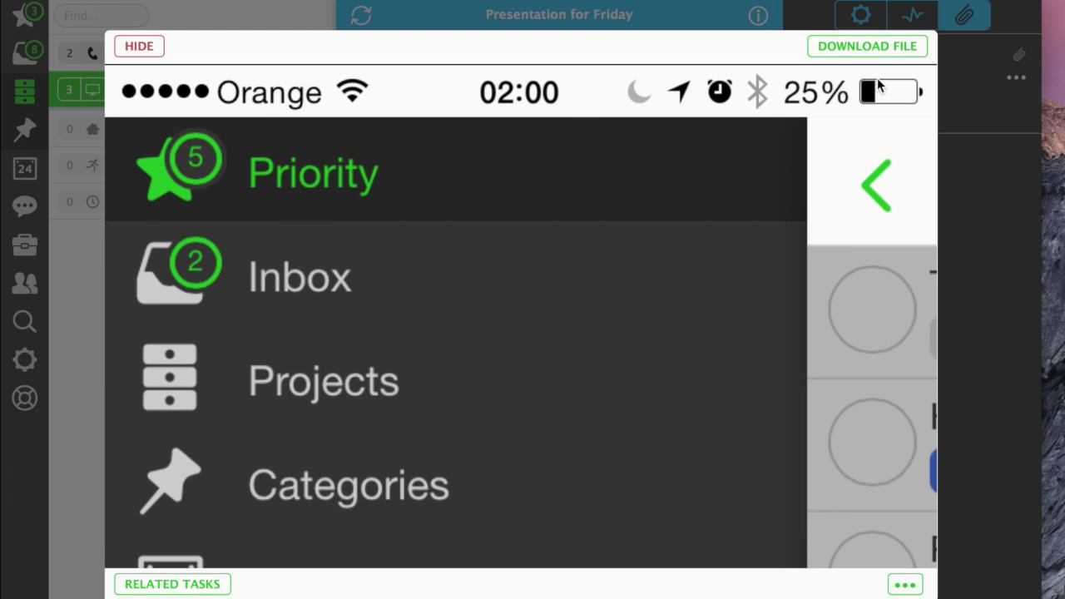
click(136, 44)
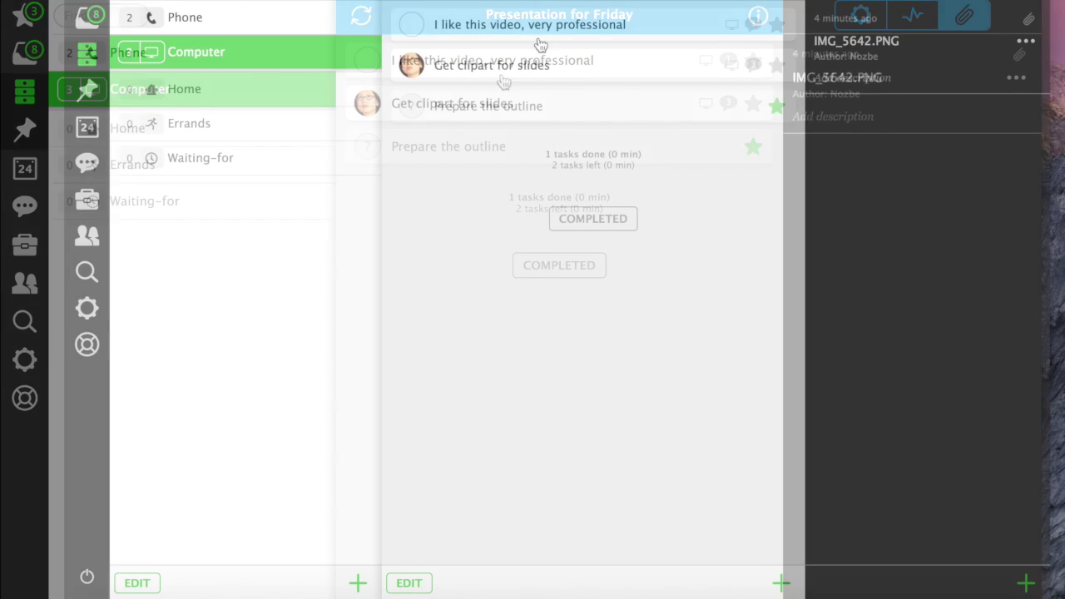
Attach a note titled 'Important note' with pasted body text, then view it.
click(1025, 583)
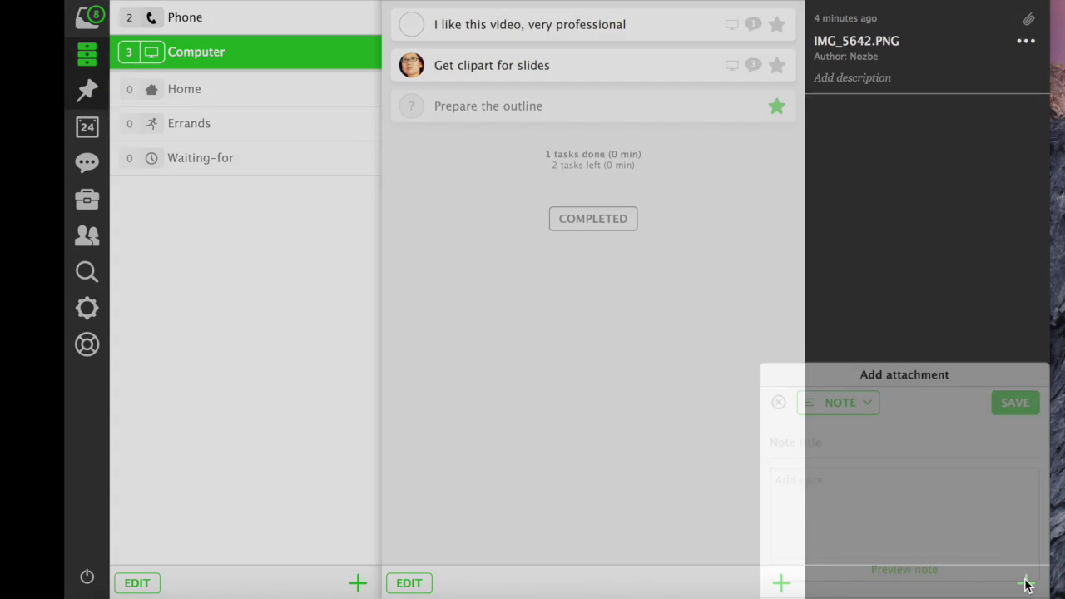
click(862, 384)
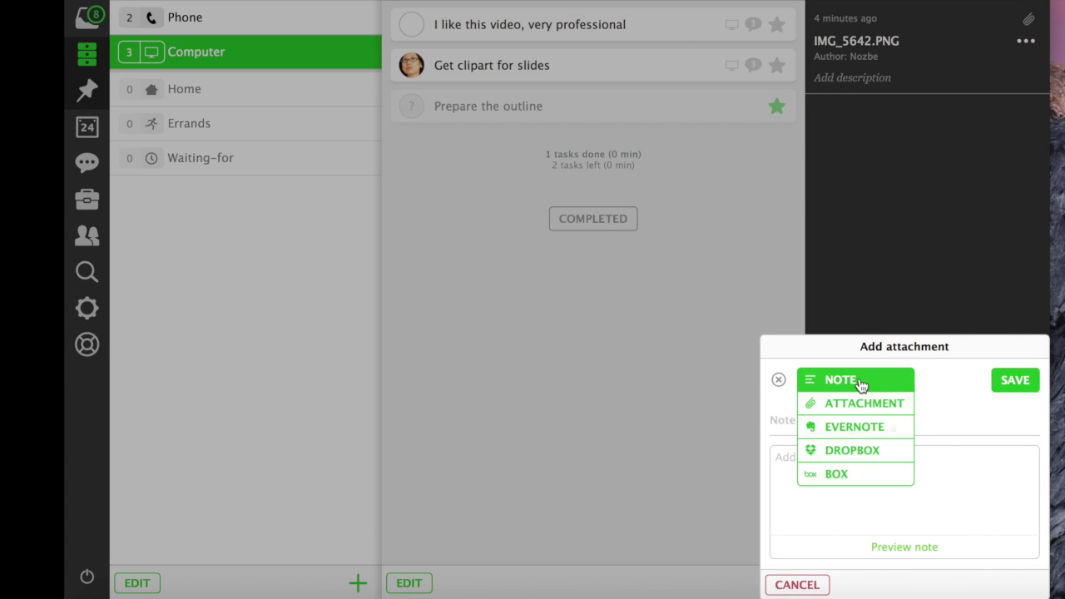
click(944, 416)
text(Important not)
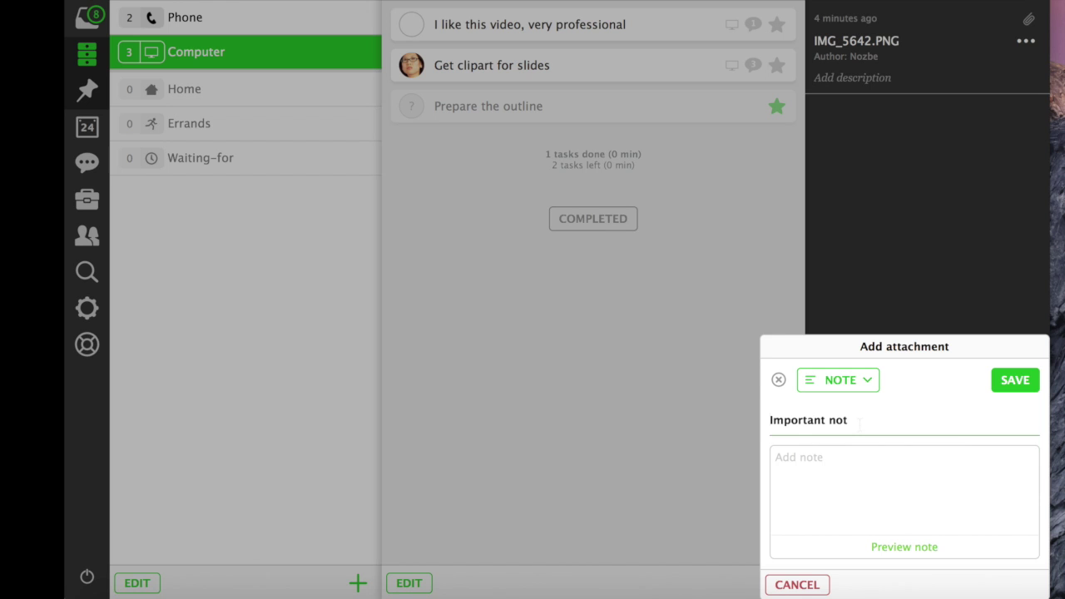
text(e)
key(Tab)
text(Let’s wirte all ideas for this presentation here!  **All of the ideas**)
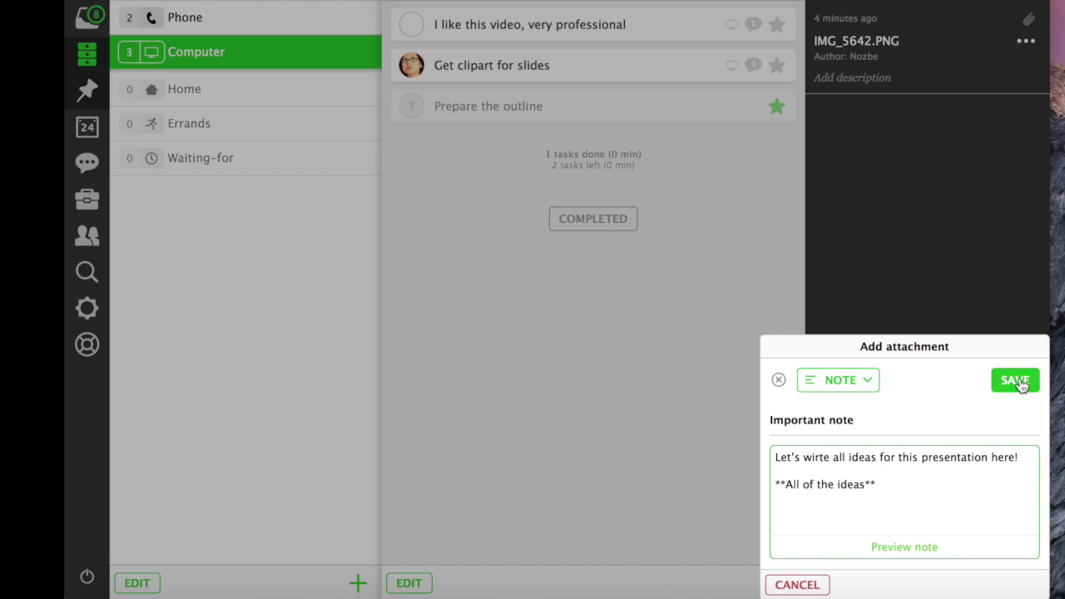
click(1018, 382)
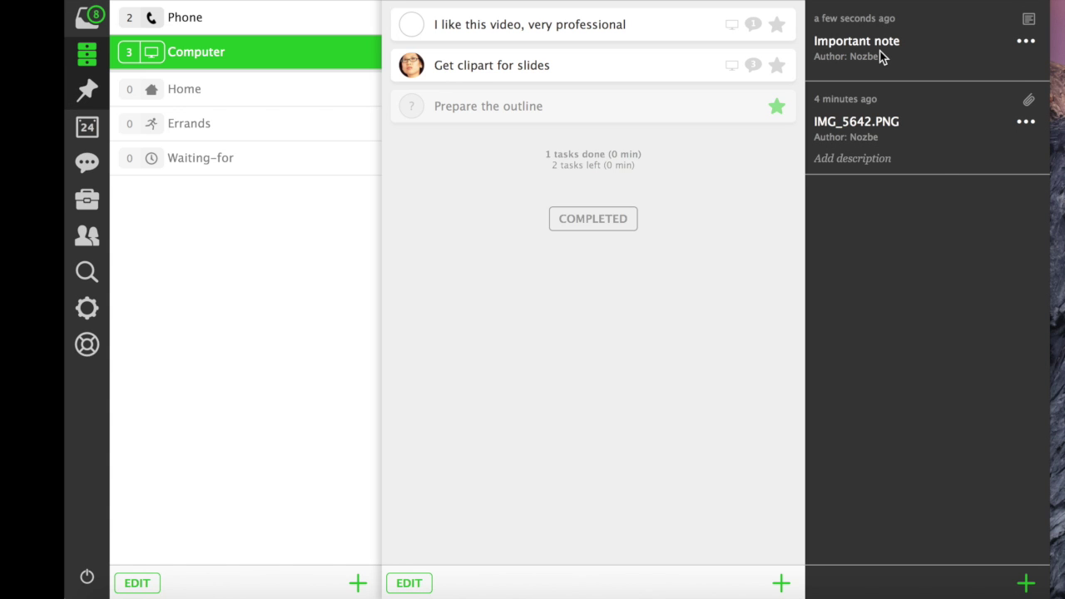
click(881, 52)
click(200, 11)
Attach the Evernote note New way of doing things to the project.
click(1025, 582)
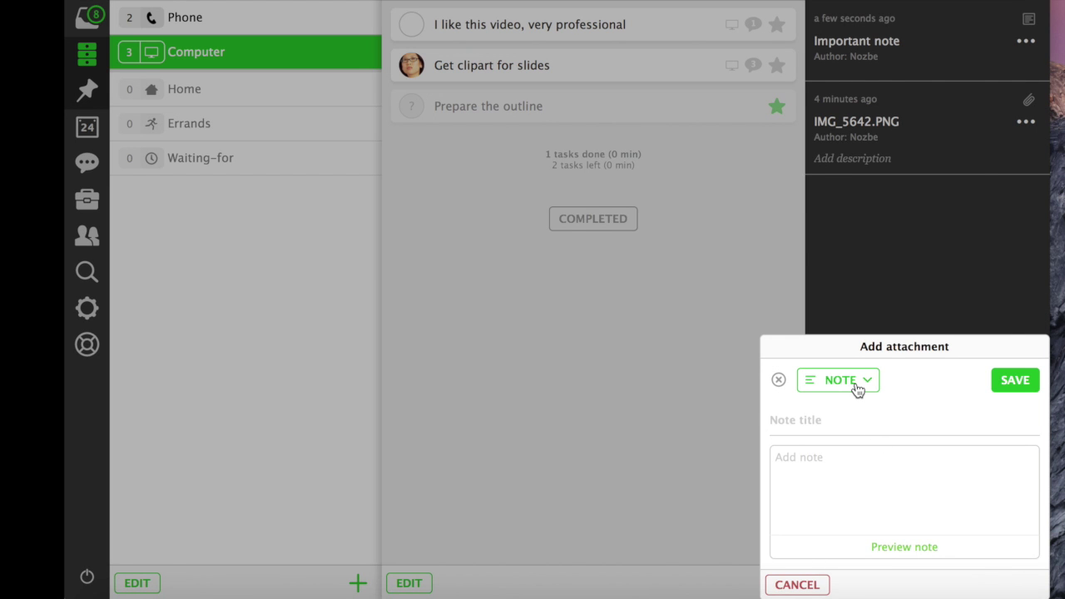
click(857, 384)
click(859, 427)
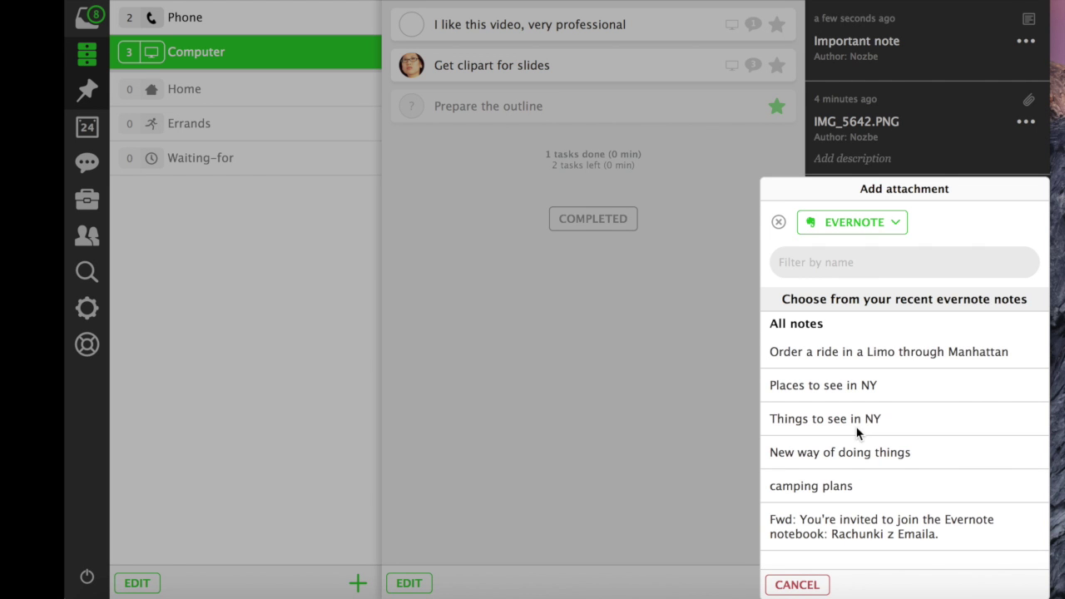
click(891, 454)
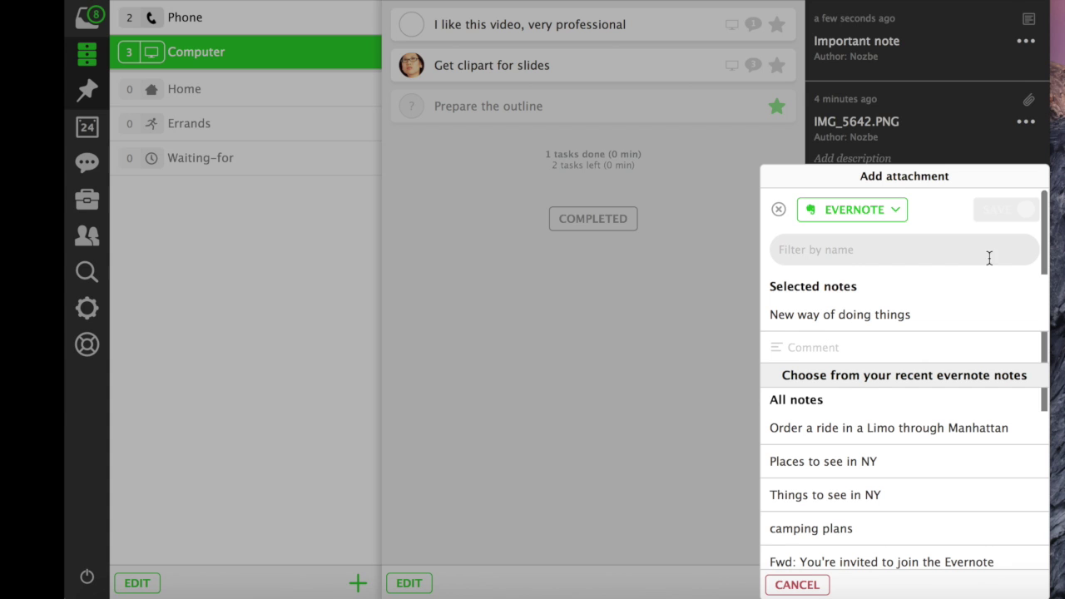
click(1014, 212)
Attach Getting Started.pdf from Dropbox to the project.
click(1027, 585)
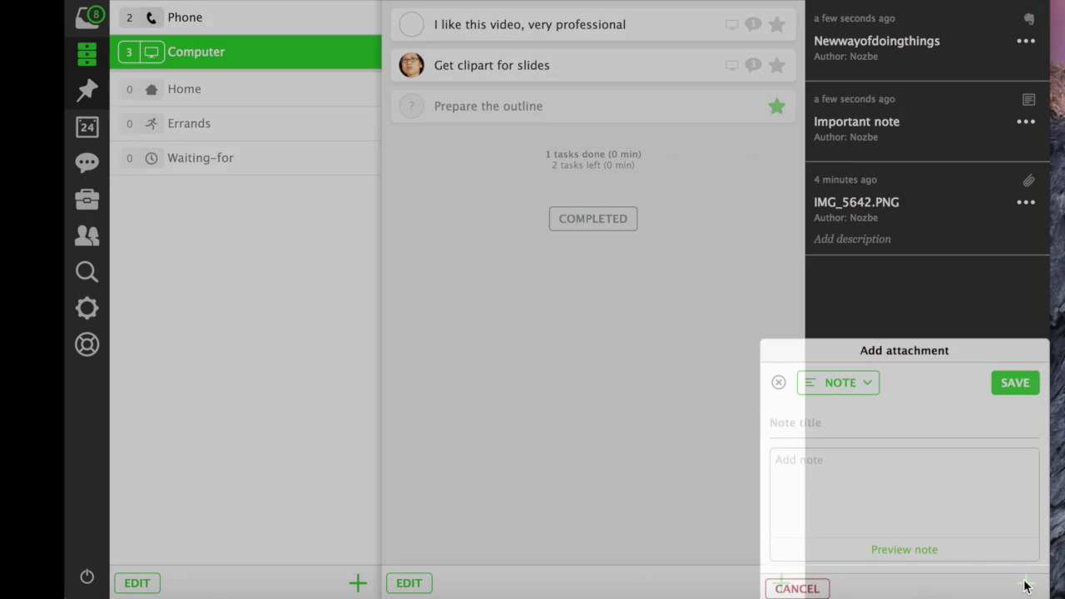
click(858, 384)
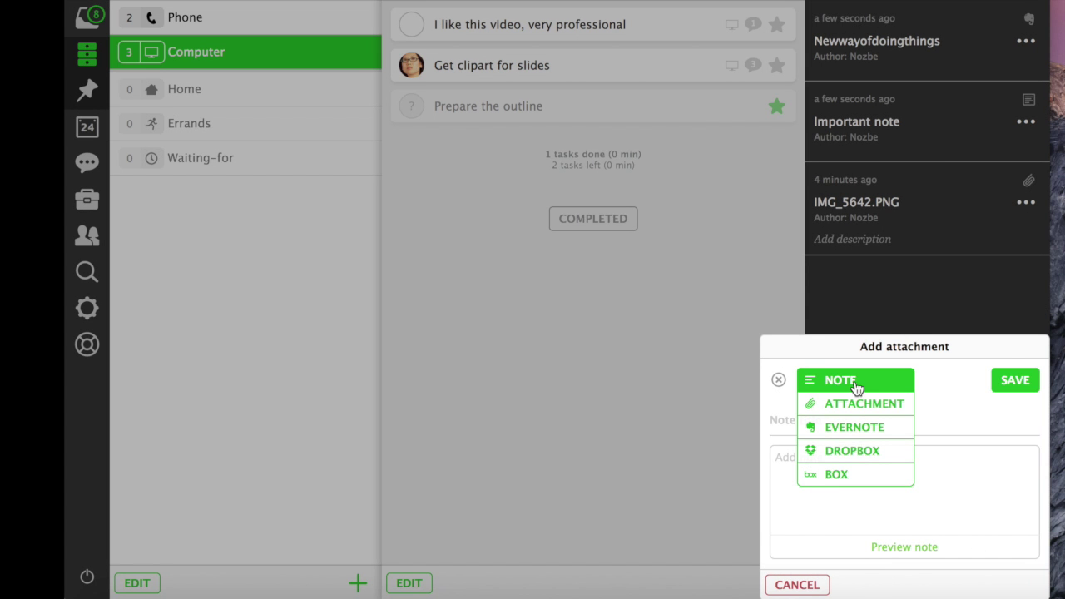
click(855, 451)
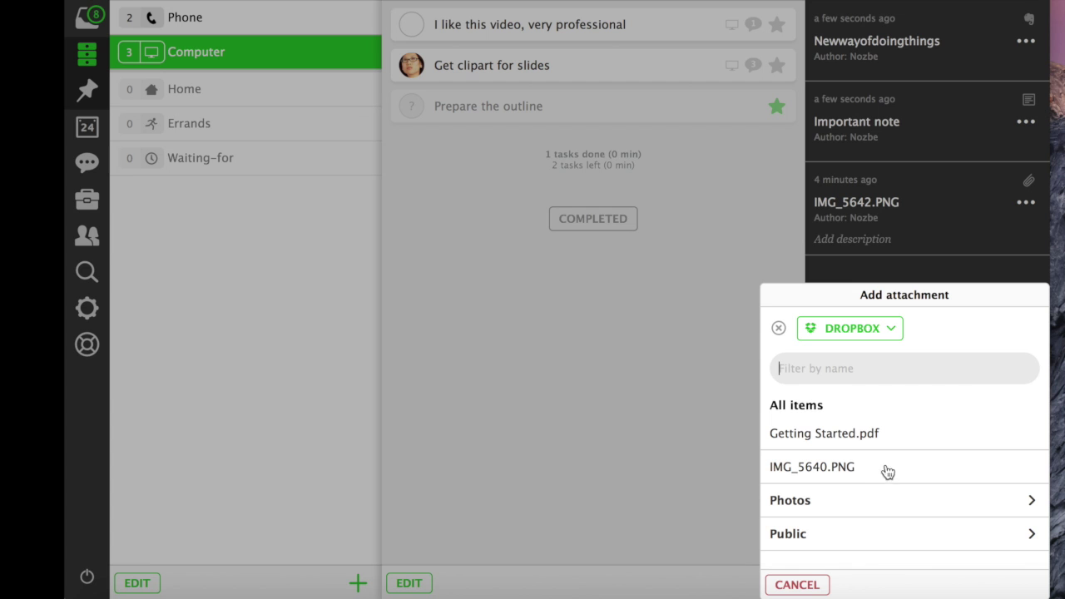
click(878, 438)
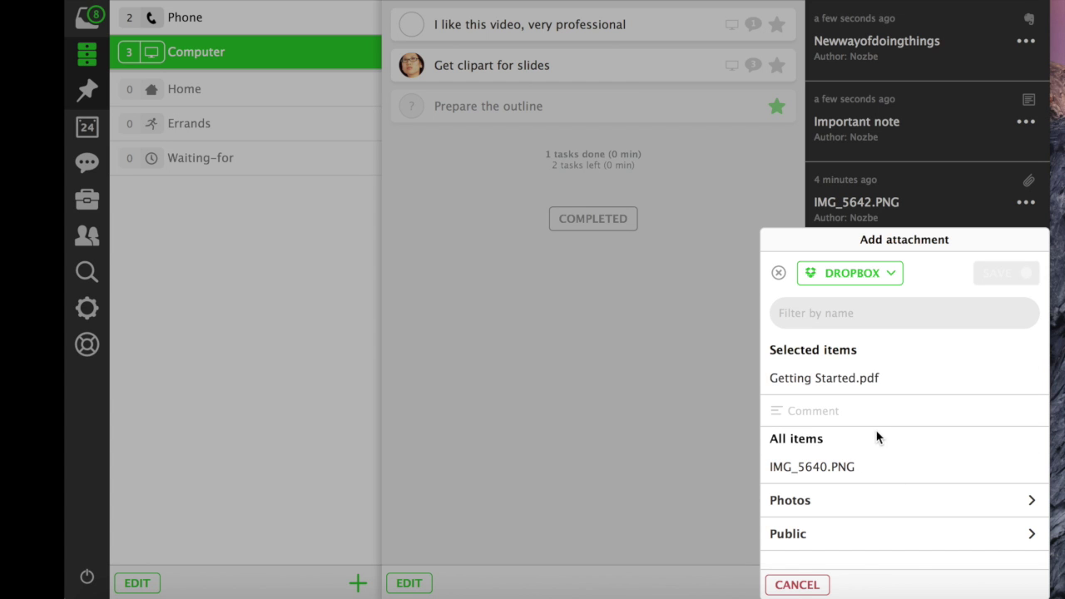
click(1009, 275)
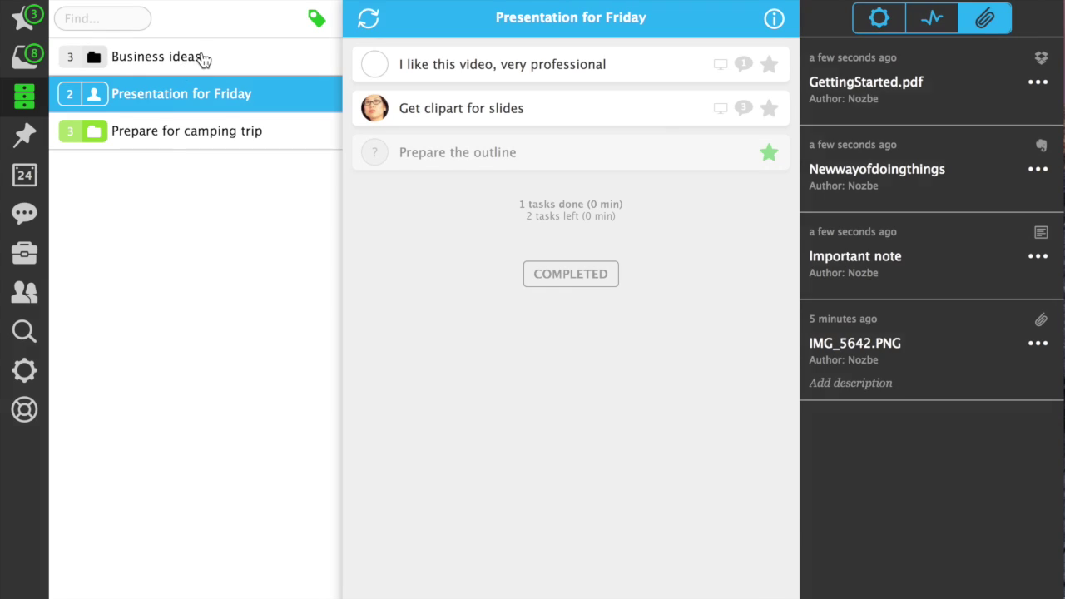
In Business ideas, complete New layout for the magazine and star New video tutorial for our apps.
click(204, 58)
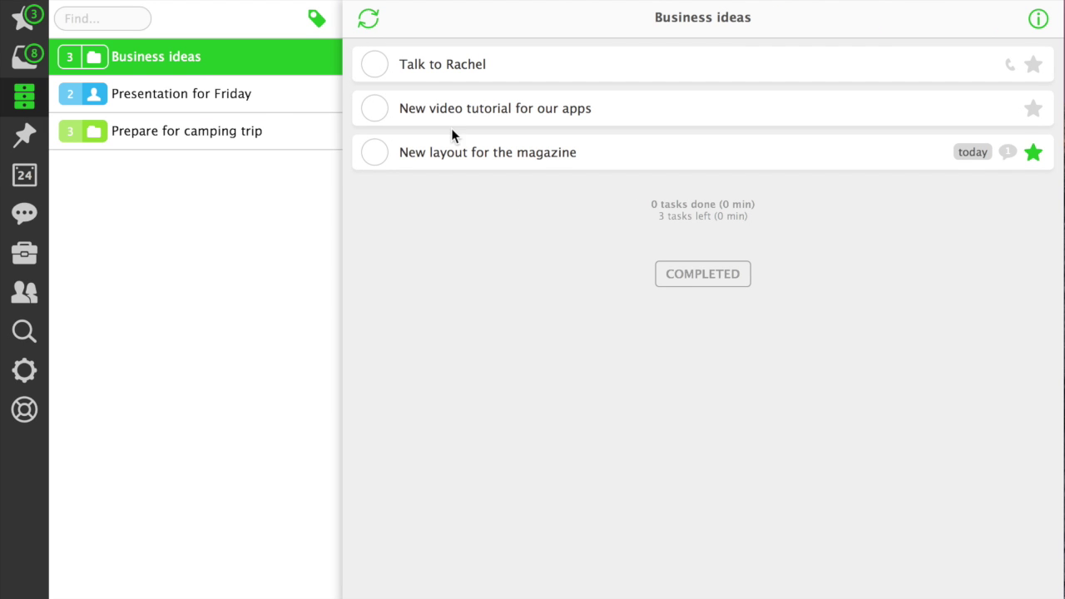
click(375, 154)
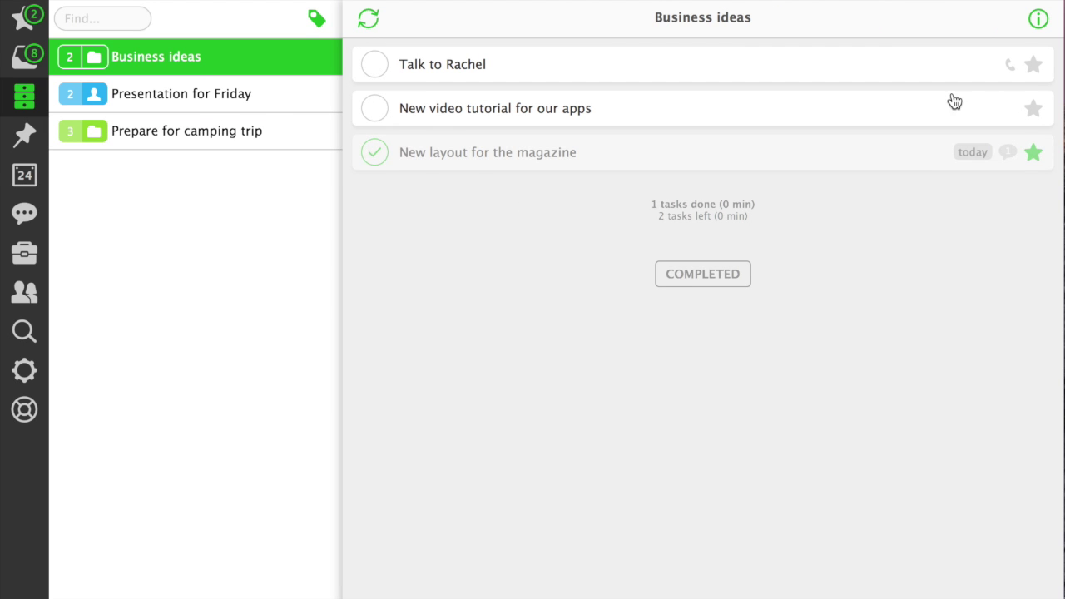
click(1035, 110)
Complete I like this video, Buy a good tent and Print out the plan of the forest.
click(254, 98)
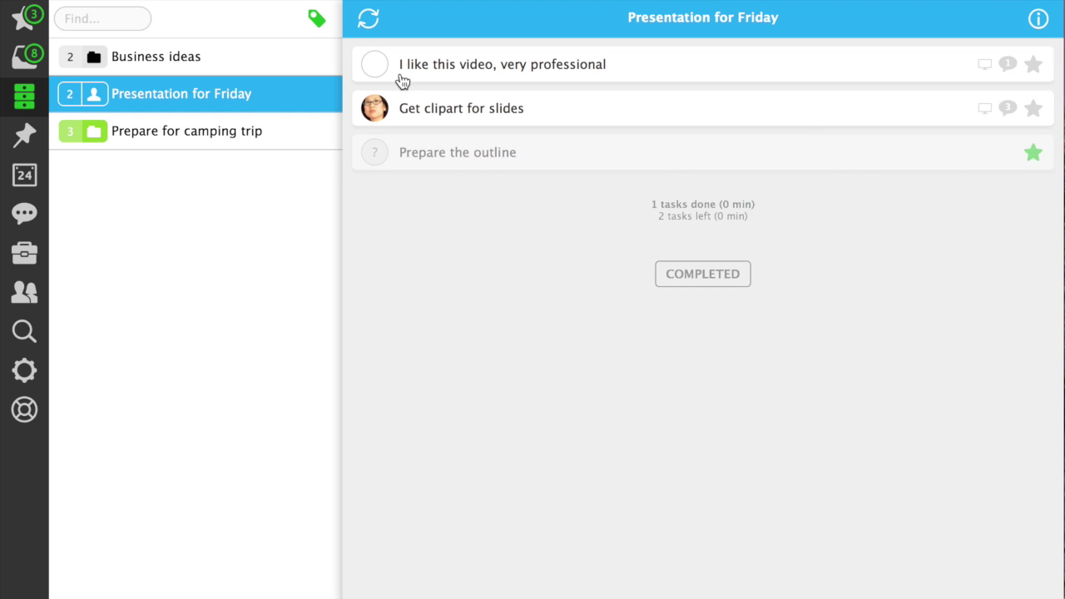
click(375, 65)
click(226, 133)
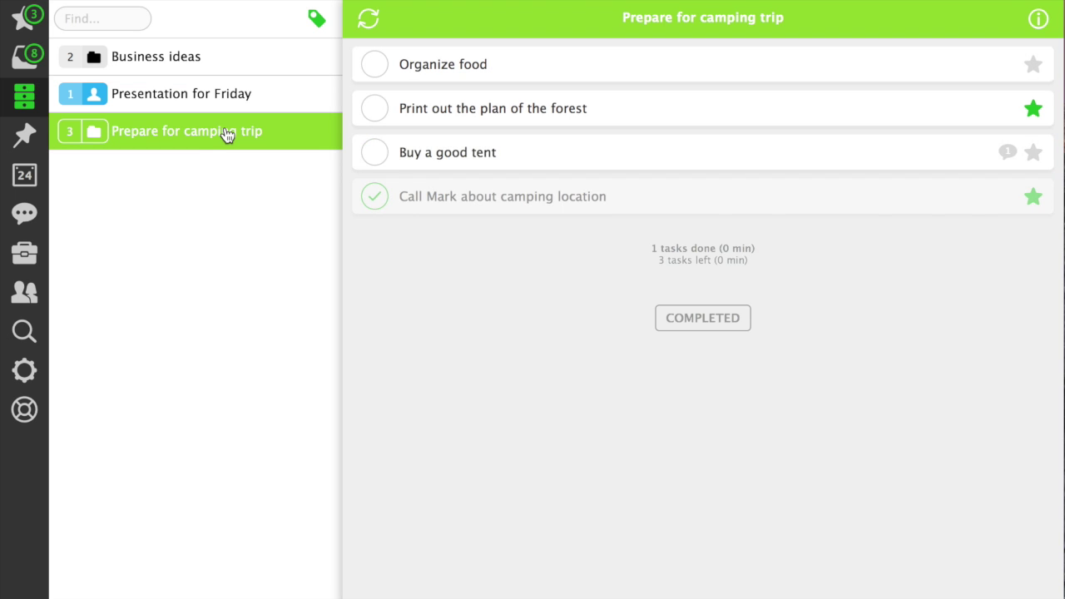
click(375, 152)
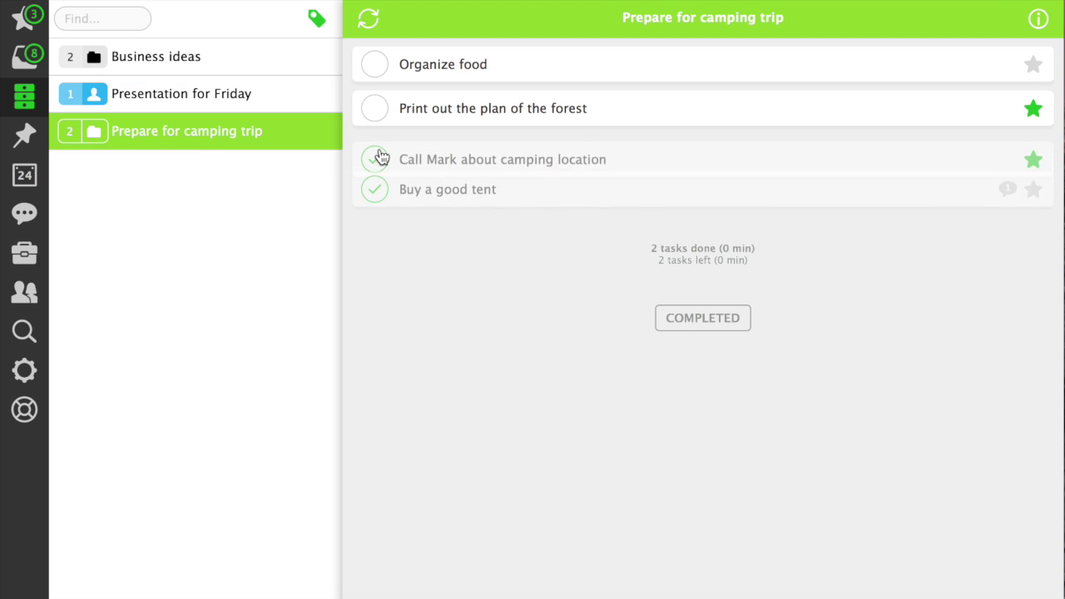
click(376, 108)
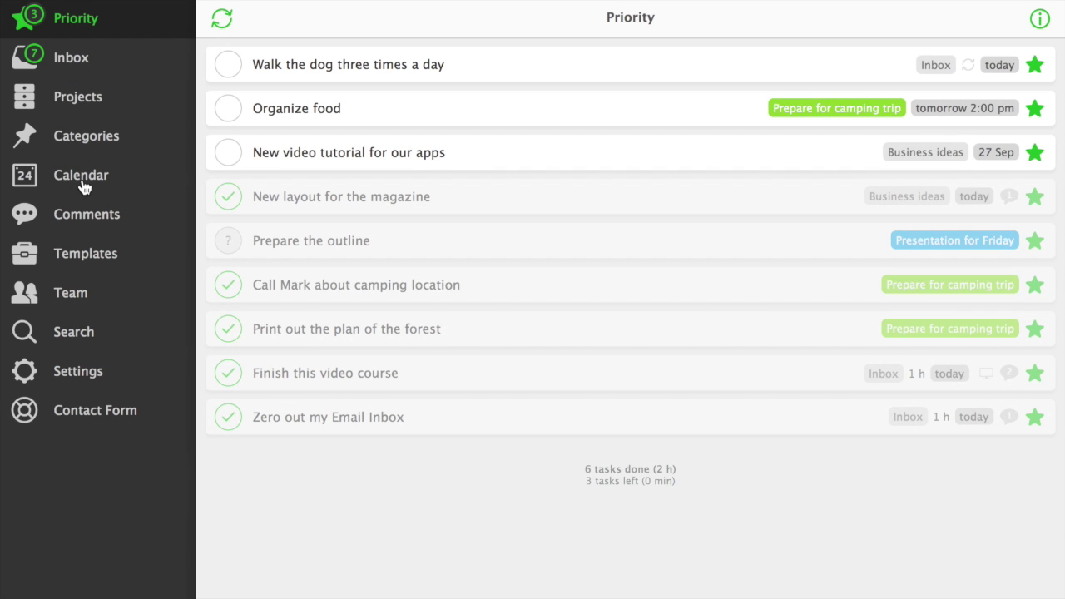
In the calendar's day-by-day week view, mark Walk the dog three times a day done.
click(83, 176)
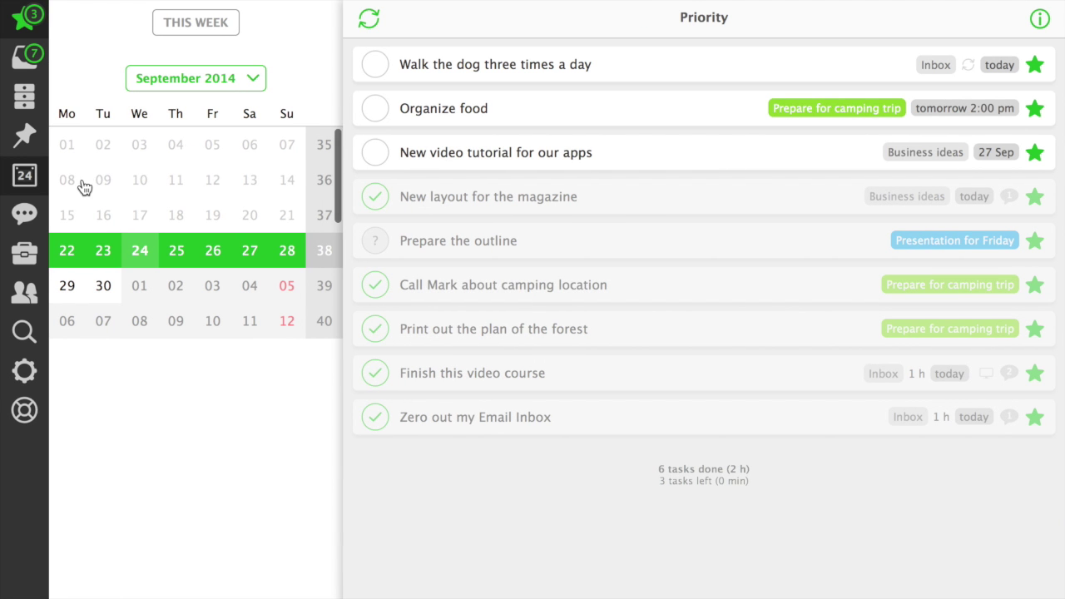
click(179, 254)
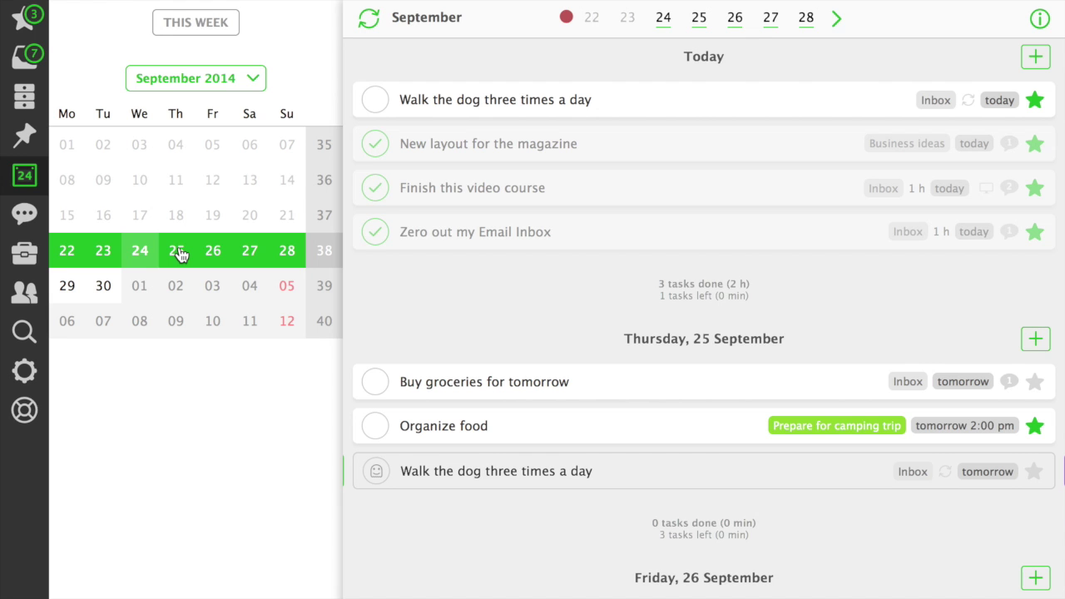
click(376, 101)
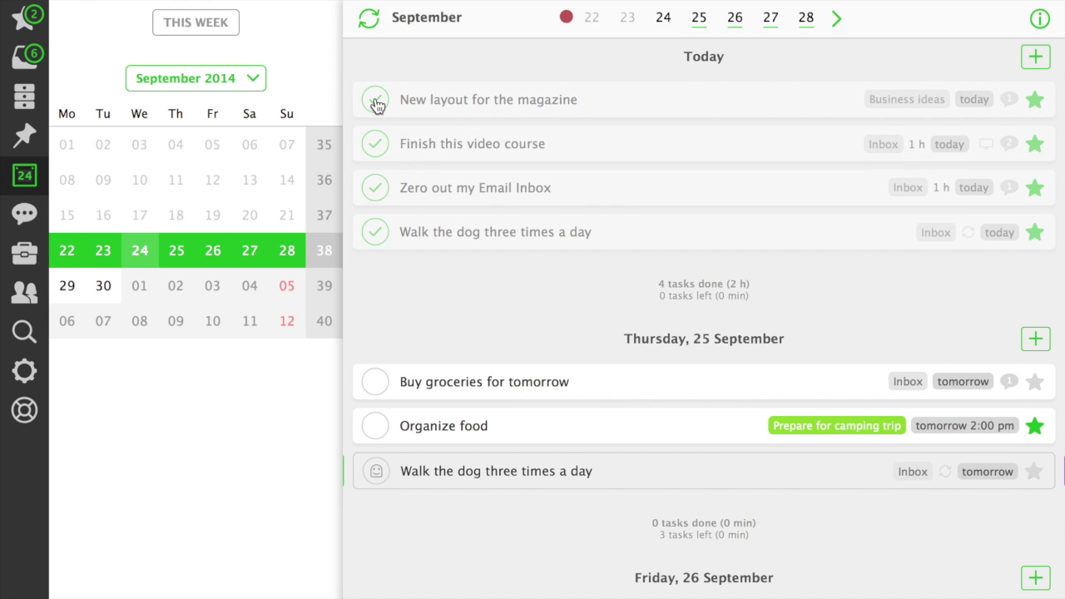
scroll(603, 398, down, 5)
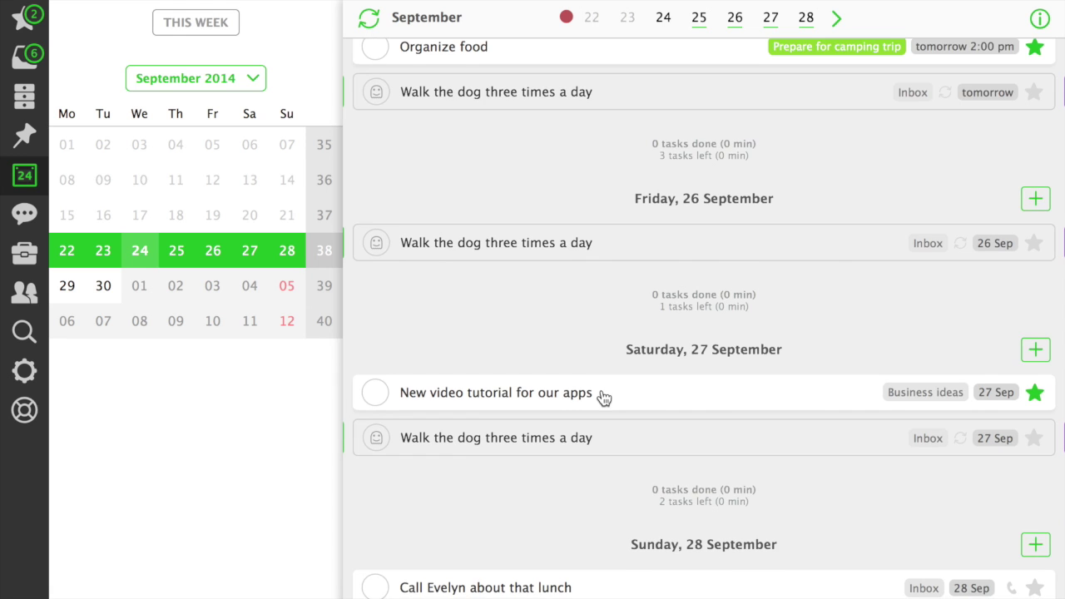
scroll(603, 398, down, 2)
scroll(601, 389, up, 5)
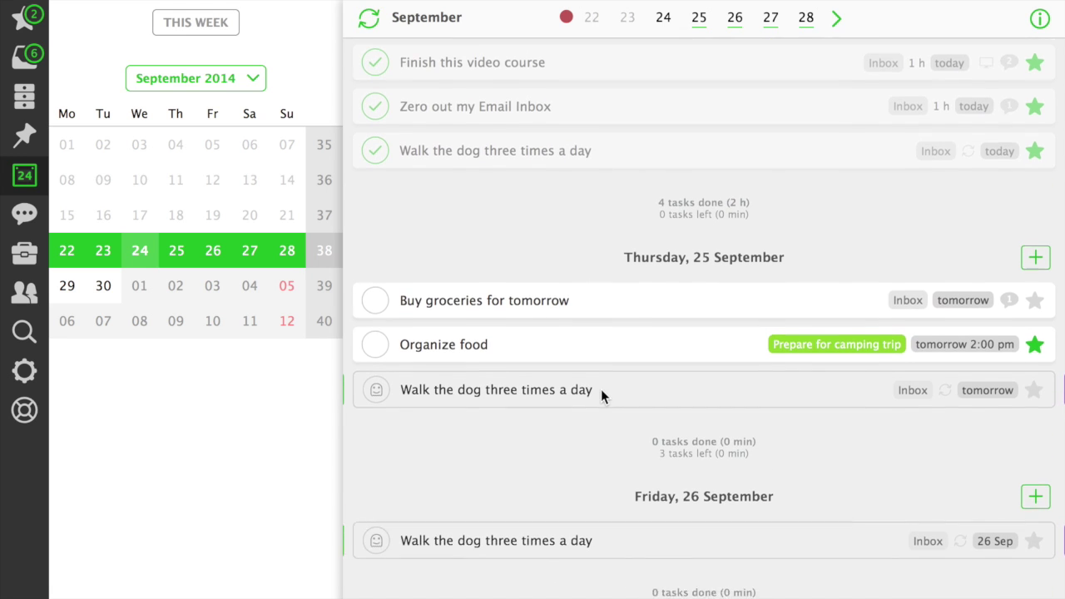
Reschedule Buy groceries from tomorrow to Friday, then advance to the following week.
click(610, 417)
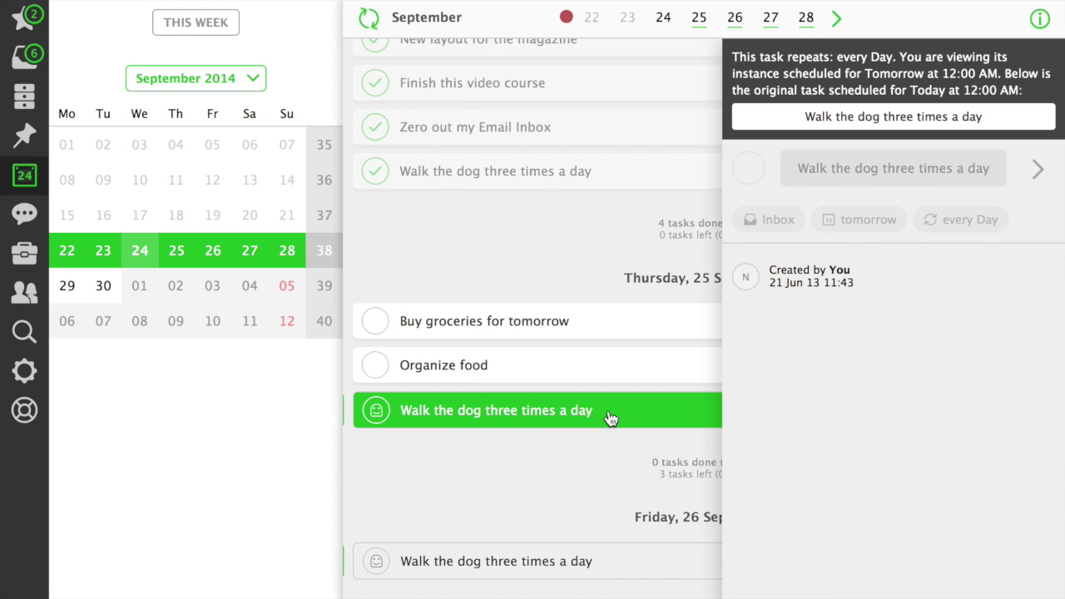
click(610, 418)
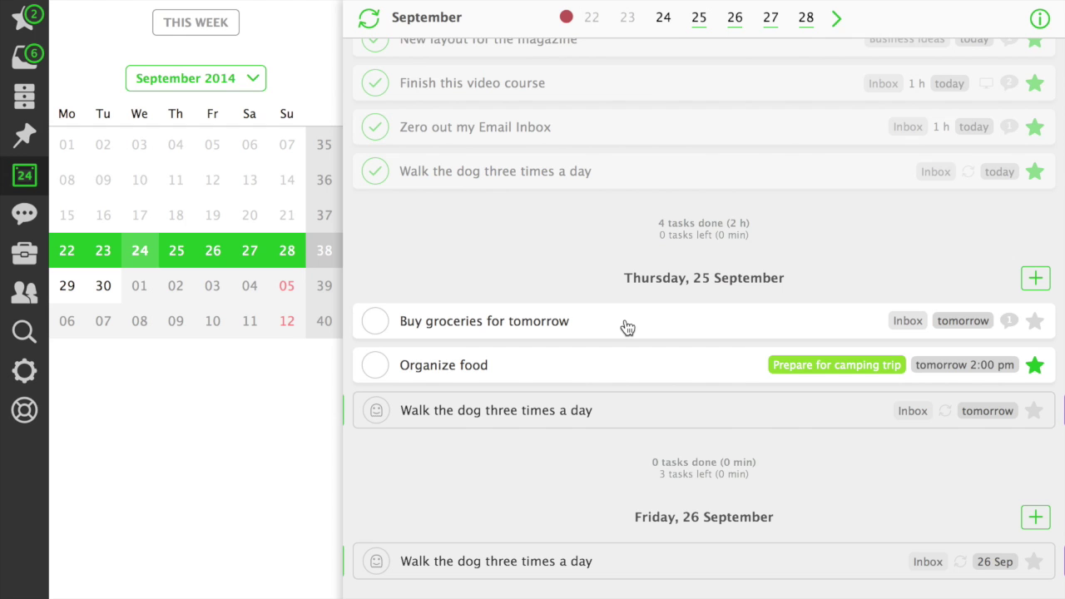
drag(627, 328, 628, 298)
click(1036, 278)
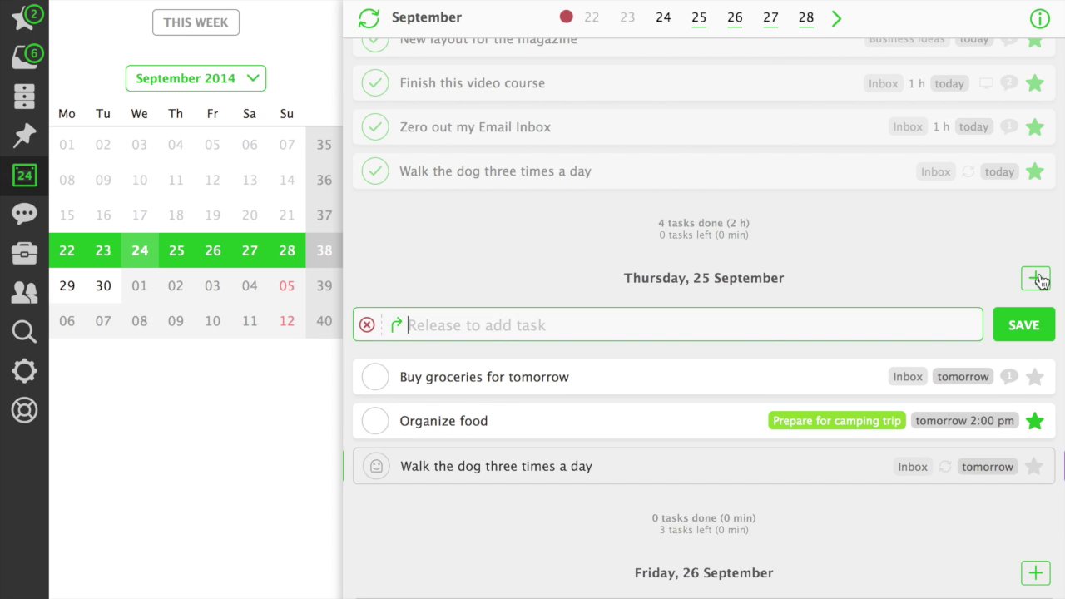
click(366, 325)
scroll(635, 401, up, 2)
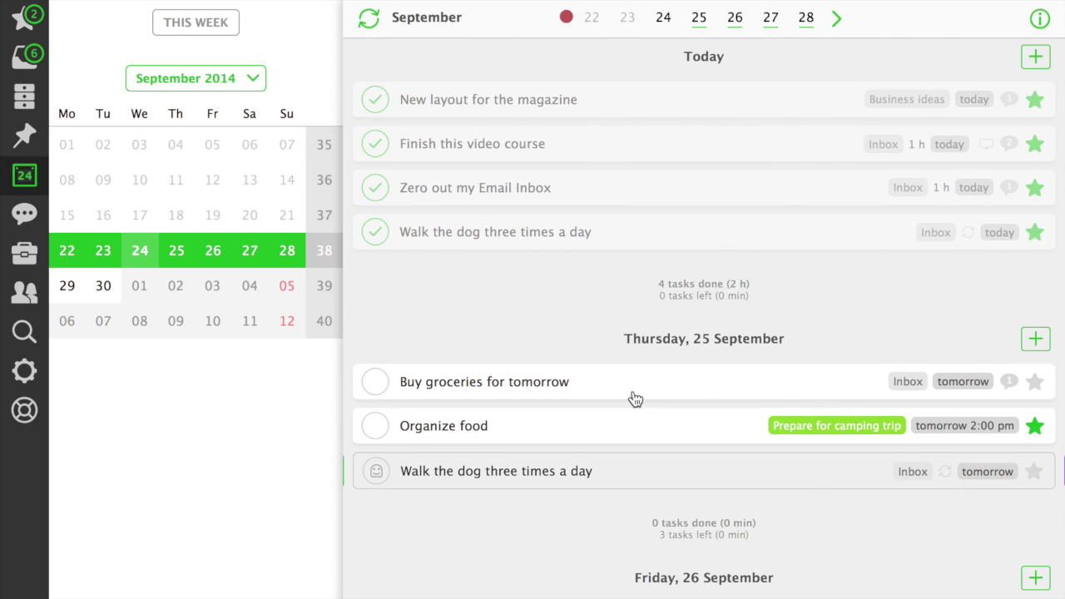
click(838, 27)
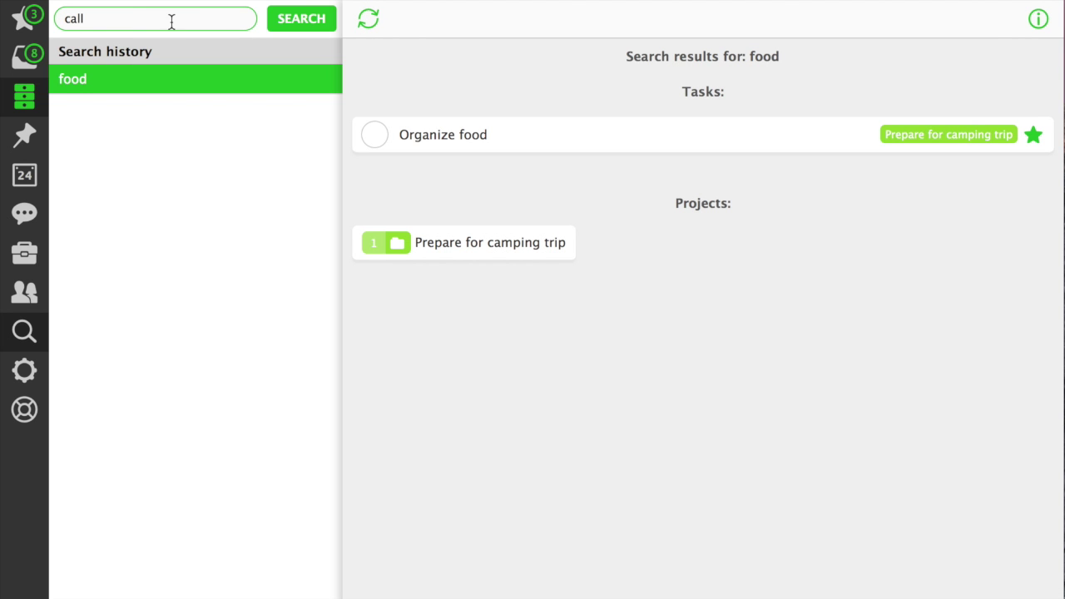
Search for 'call' and filter the results to the Phone category.
click(307, 22)
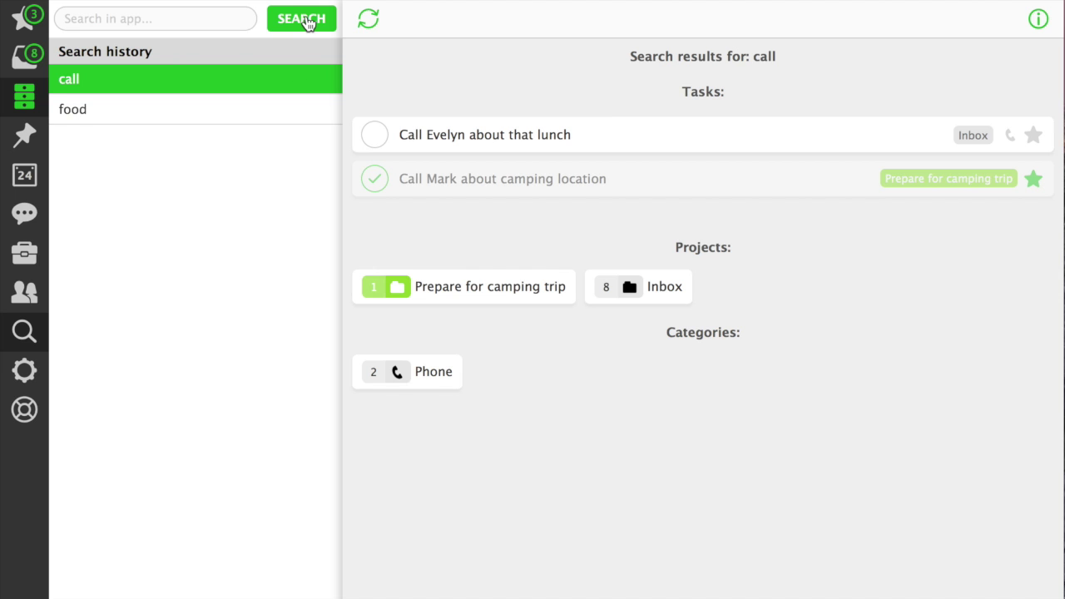
click(1038, 19)
click(932, 68)
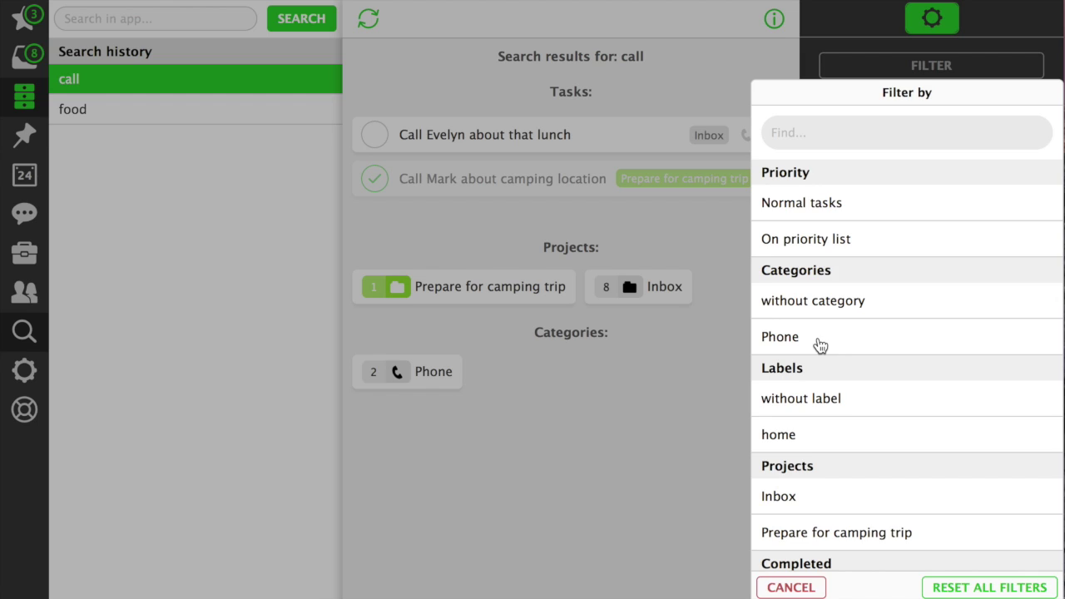
click(821, 346)
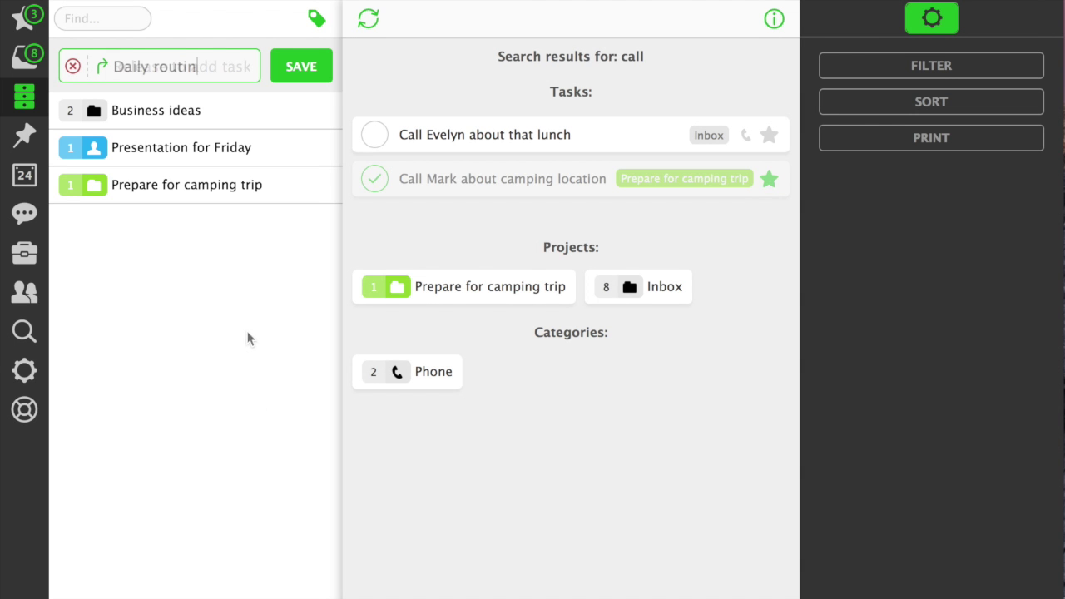
Save the Daily routine project and add six tasks: Wake up at 6 am, Pray reading bible, Get coffee, Work out for 30 minutes, Write a blog post, Now have a good breakfast.
key(Return)
text(Wake up at 6 am)
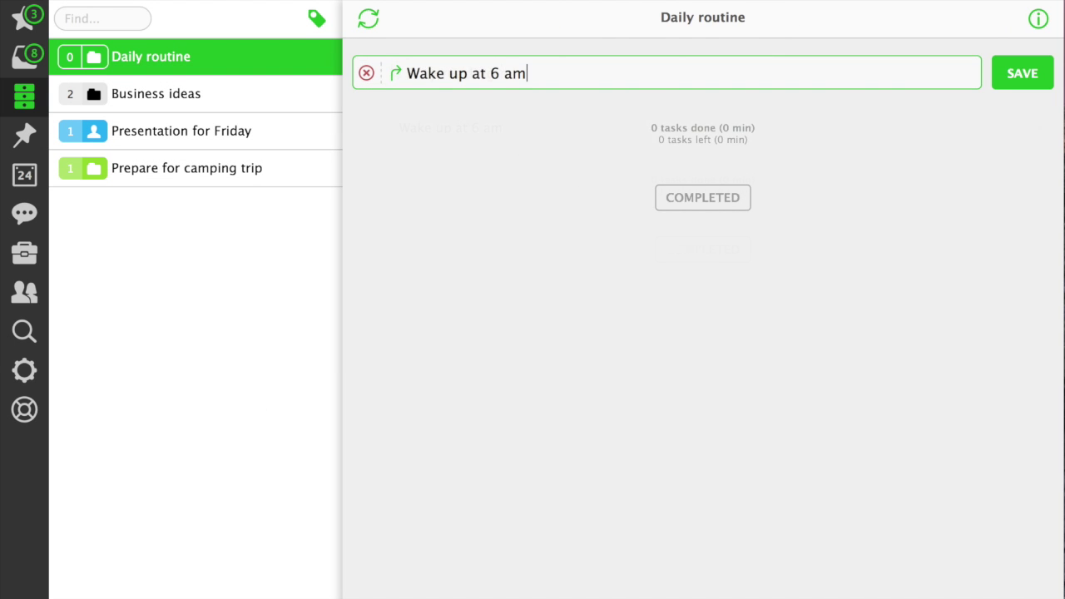
key(Return)
text(Pray reading bible)
key(Return)
text(Get coffee)
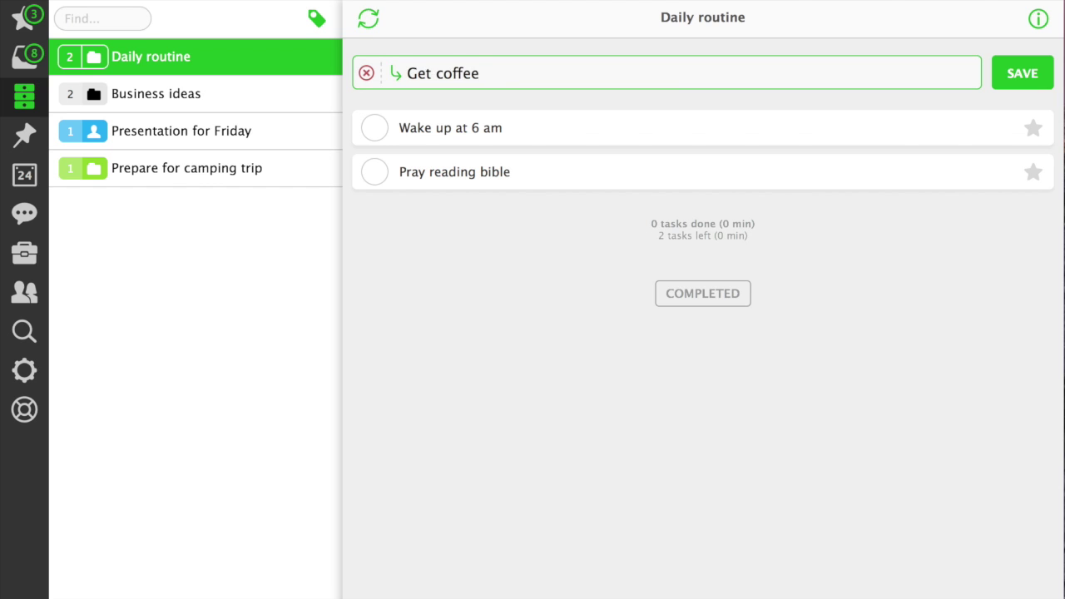
key(Return)
text(Work out for 30 minutes)
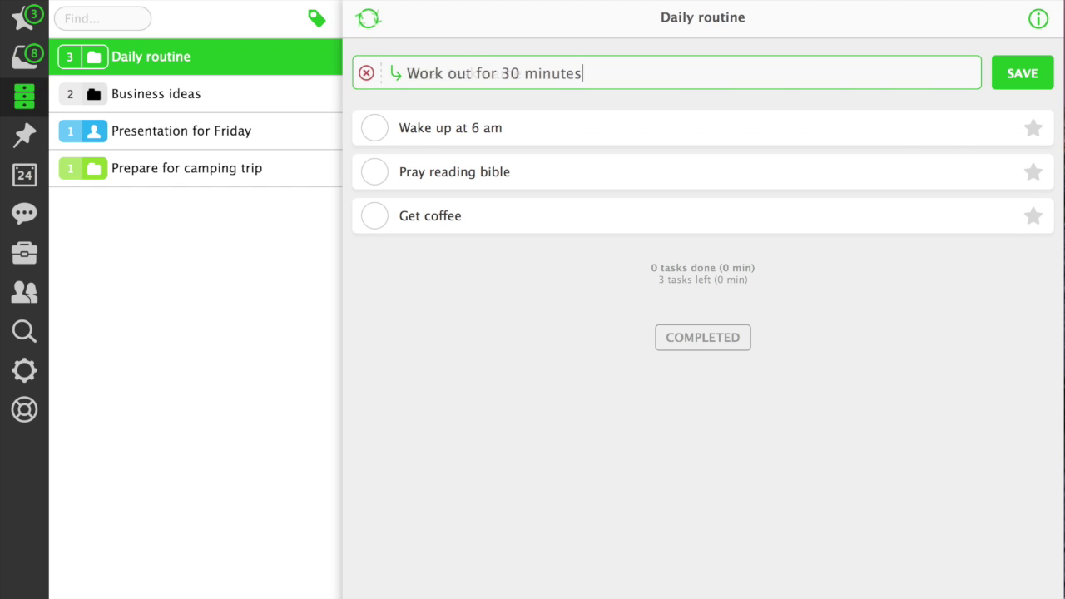
key(Return)
text(Write a blog post)
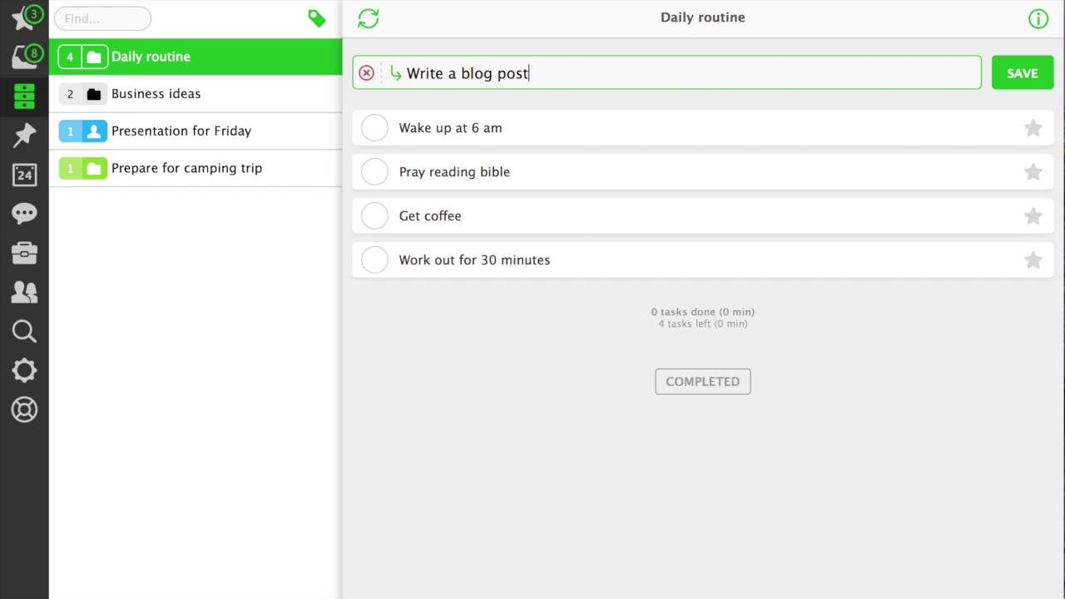
key(Return)
text(Now have a good breakfast)
key(Return)
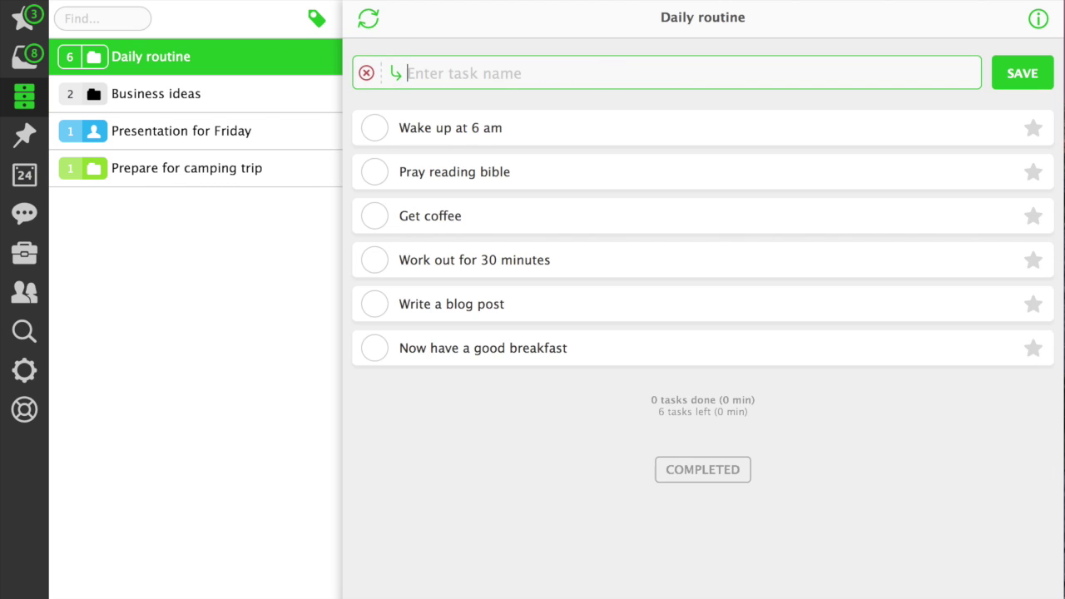
Save the project as a Daily routine template, then mark the project complete.
click(367, 73)
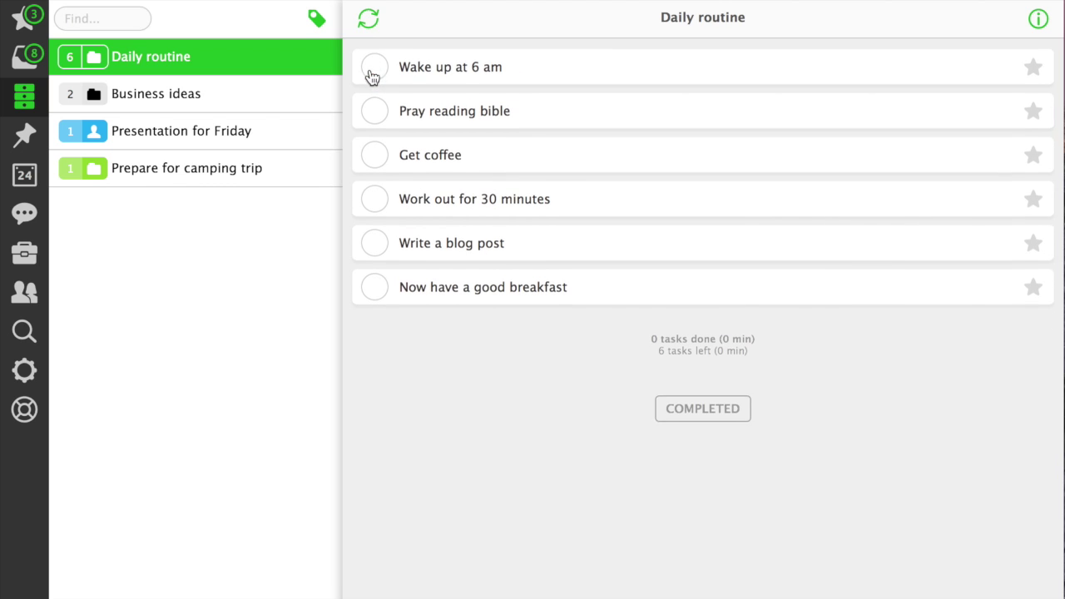
click(1038, 18)
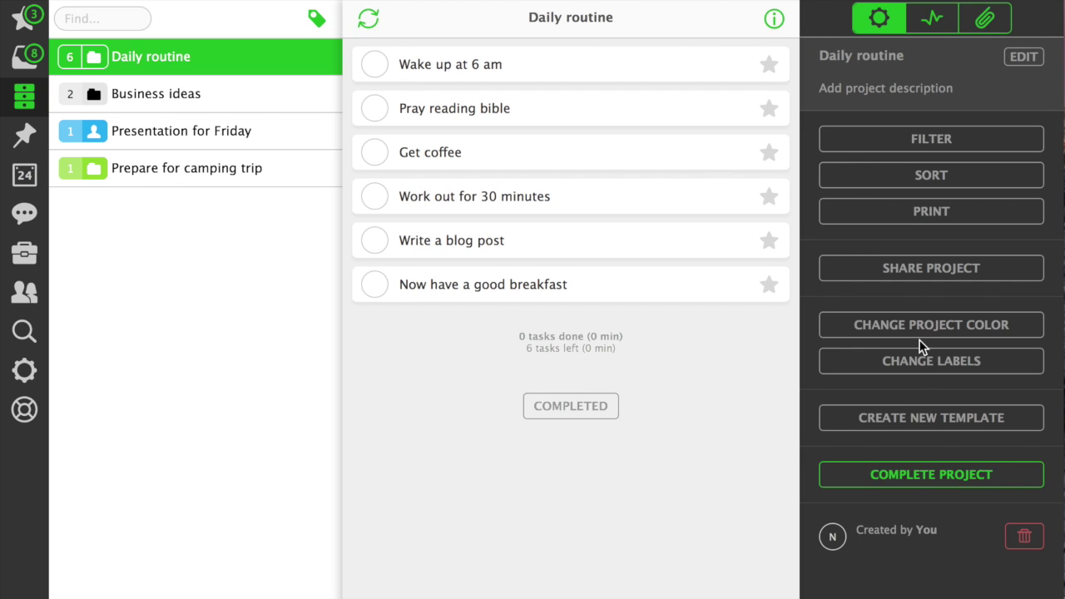
click(947, 417)
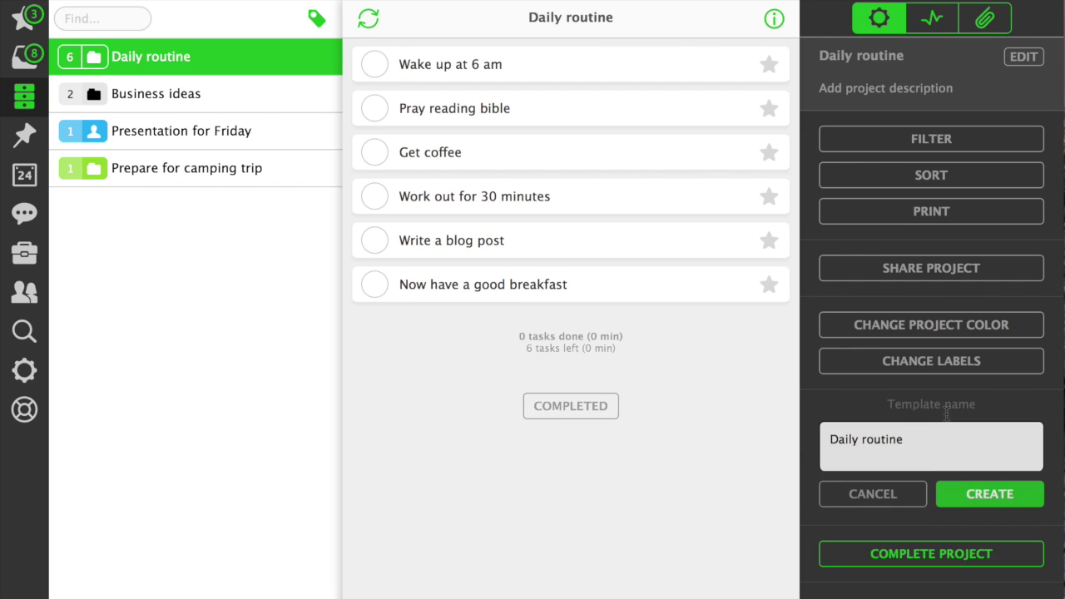
click(997, 497)
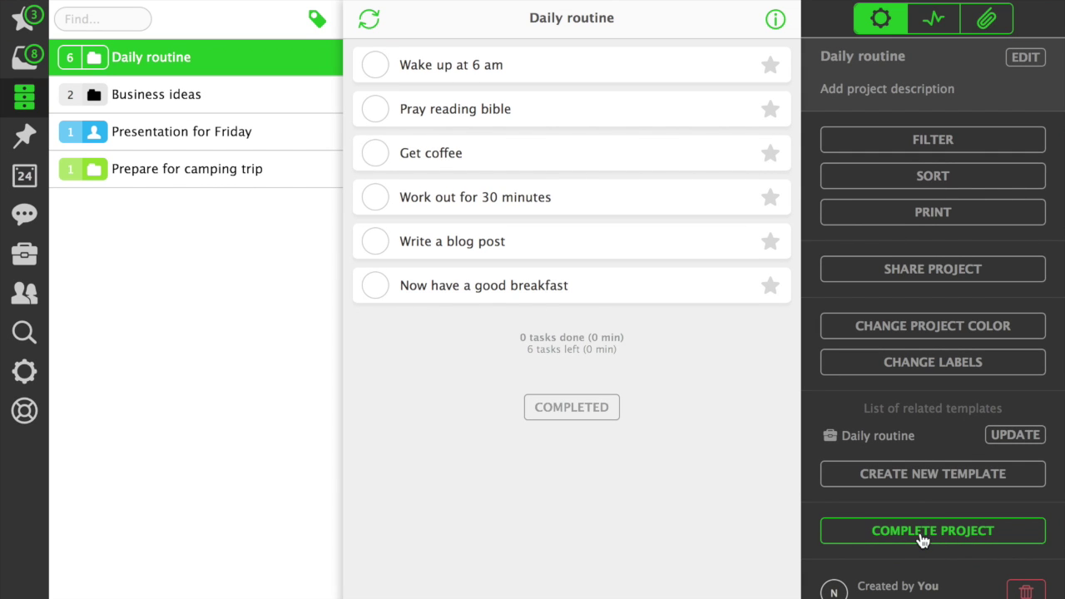
click(922, 537)
Confirm completing the project and open the Daily routine template.
click(572, 173)
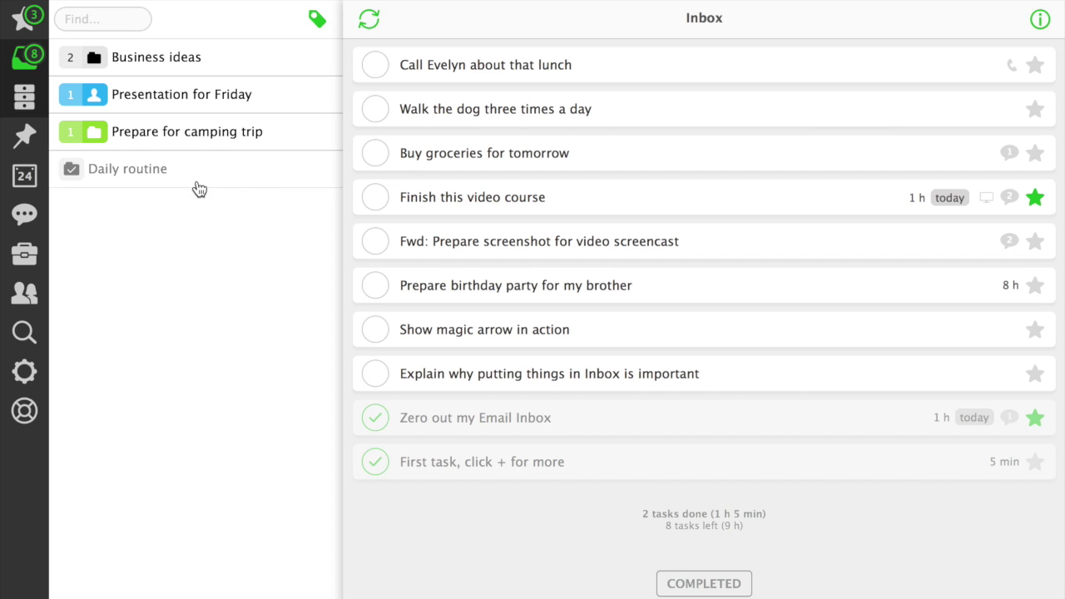
click(19, 255)
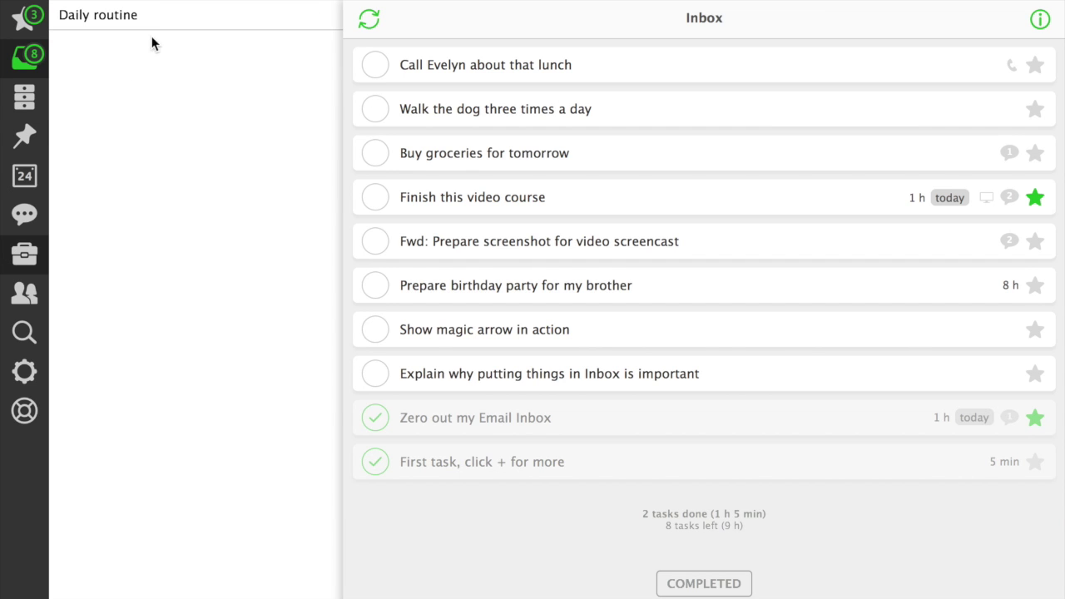
click(188, 17)
Create a new project named 'Monday' from the Daily routine template.
click(1041, 18)
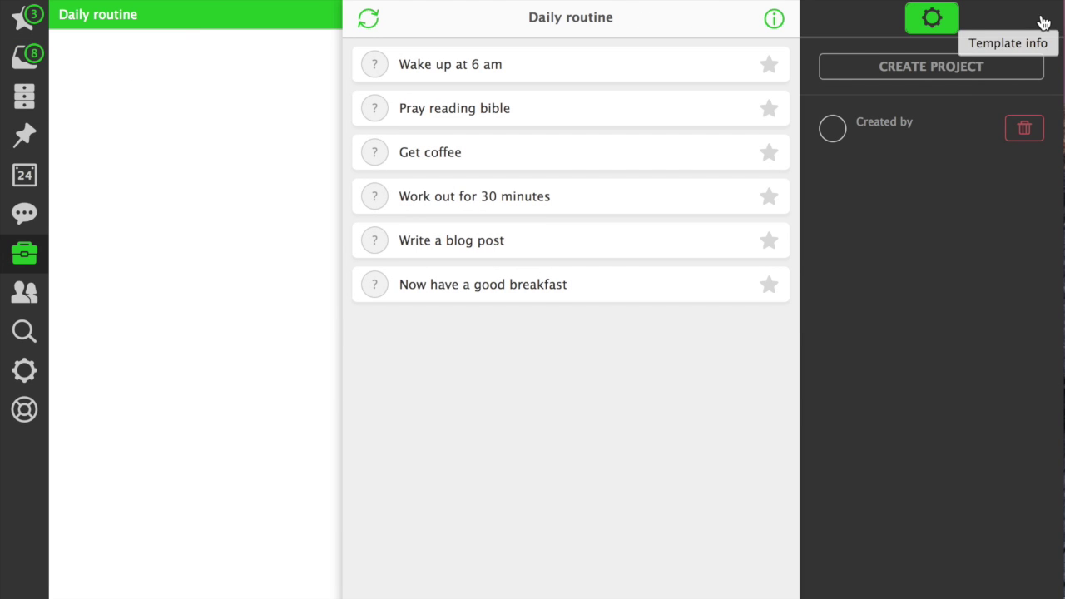
click(941, 68)
click(941, 68)
text(Monday)
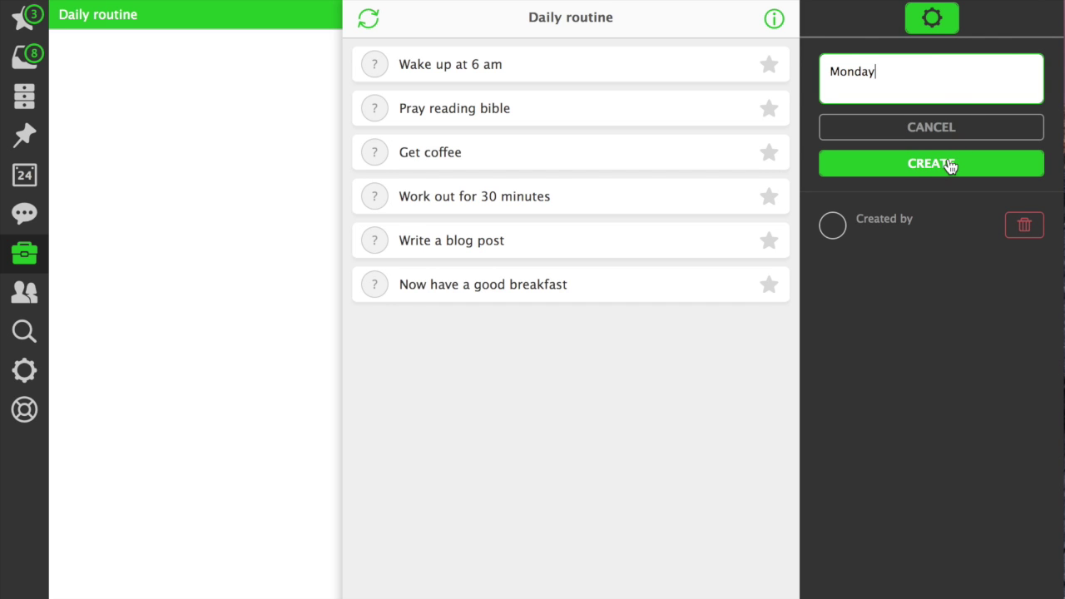
click(949, 164)
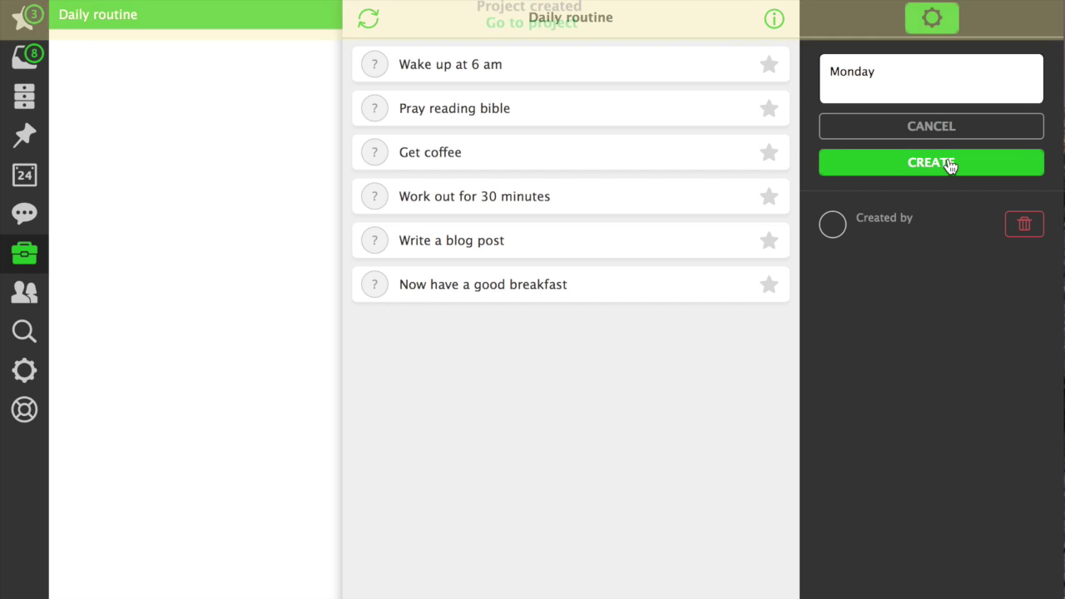
Go to the newly created Monday project from the Project created banner.
click(528, 35)
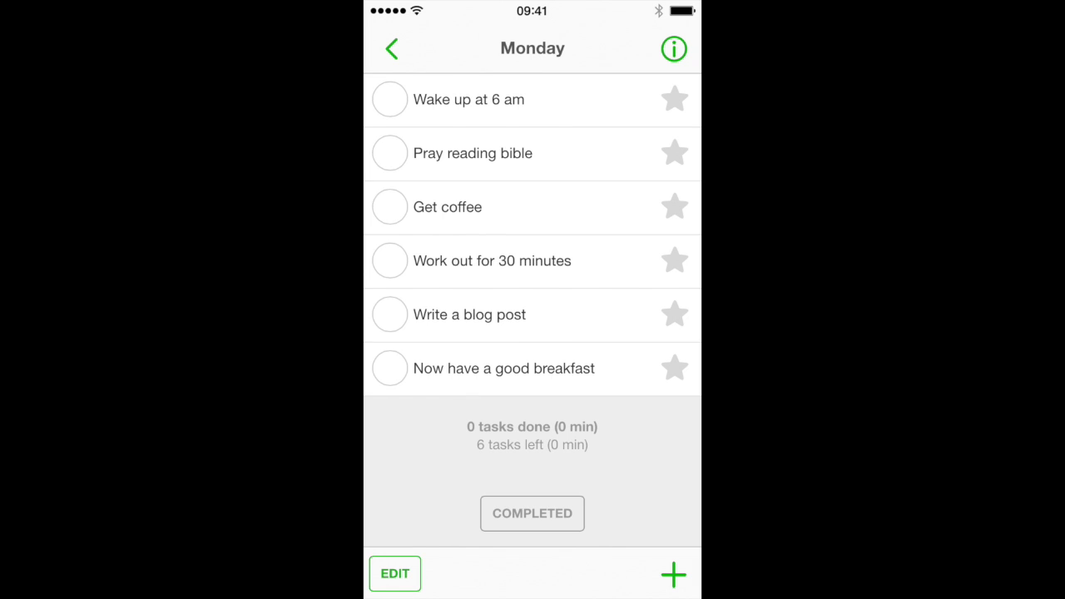
Add a 'Sleep' task at the top of the Monday project.
drag(533, 208, 532, 261)
text(Sleep)
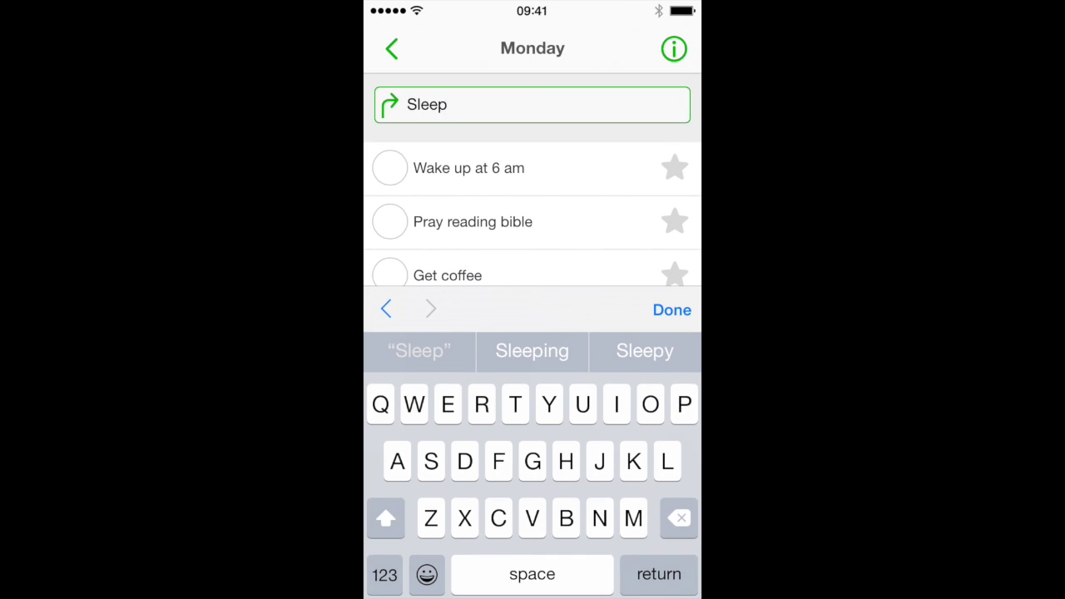
click(658, 574)
click(672, 309)
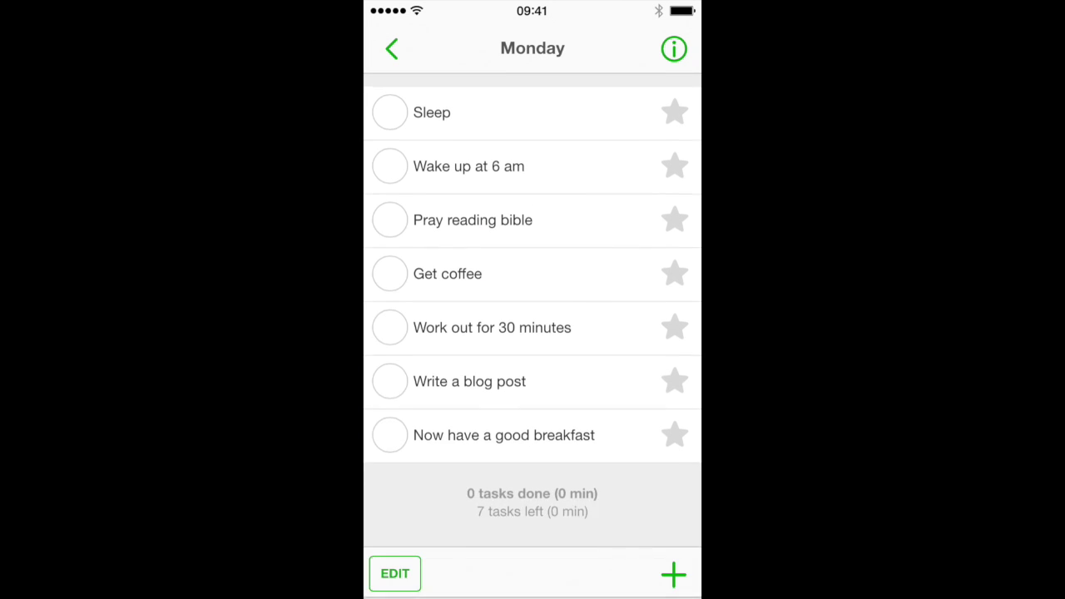
drag(532, 208, 533, 262)
Set the Sleep task's time needed to 8 h and mark it done.
drag(533, 99, 488, 99)
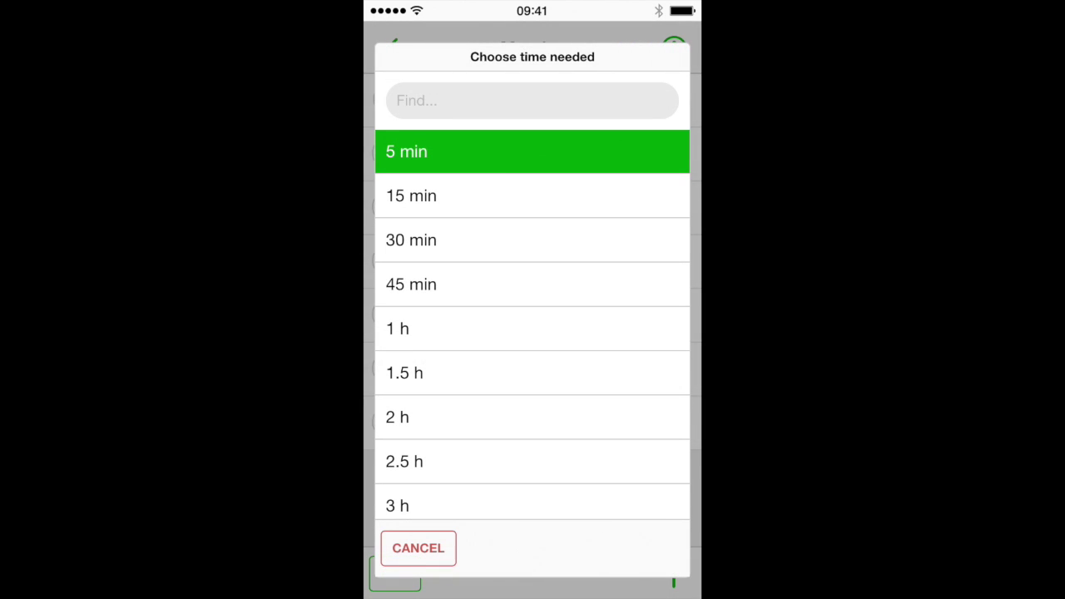
scroll(533, 324, down, 5)
click(533, 499)
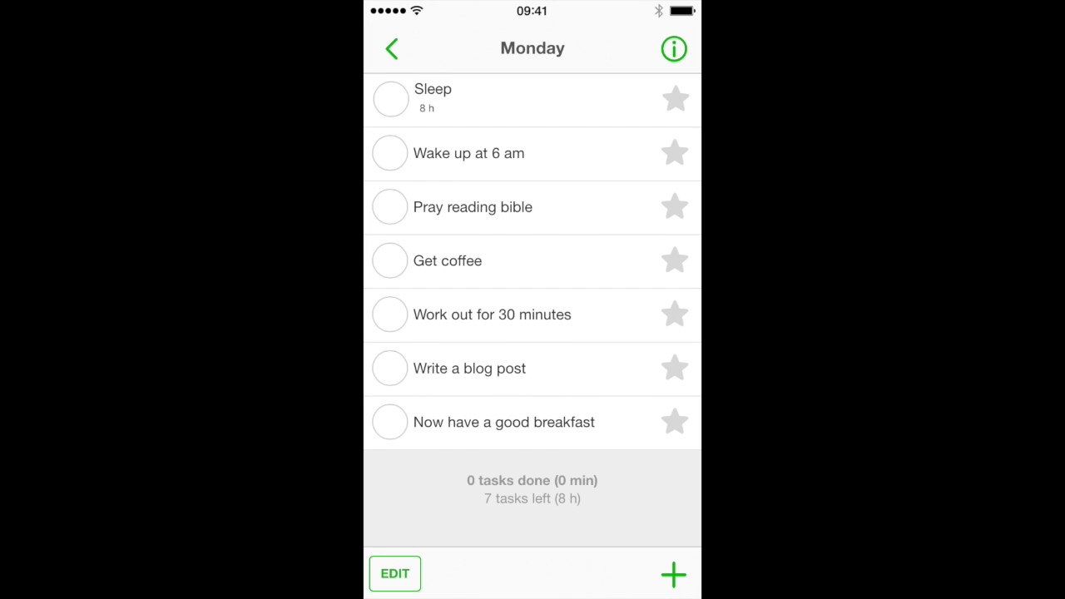
drag(516, 99, 568, 99)
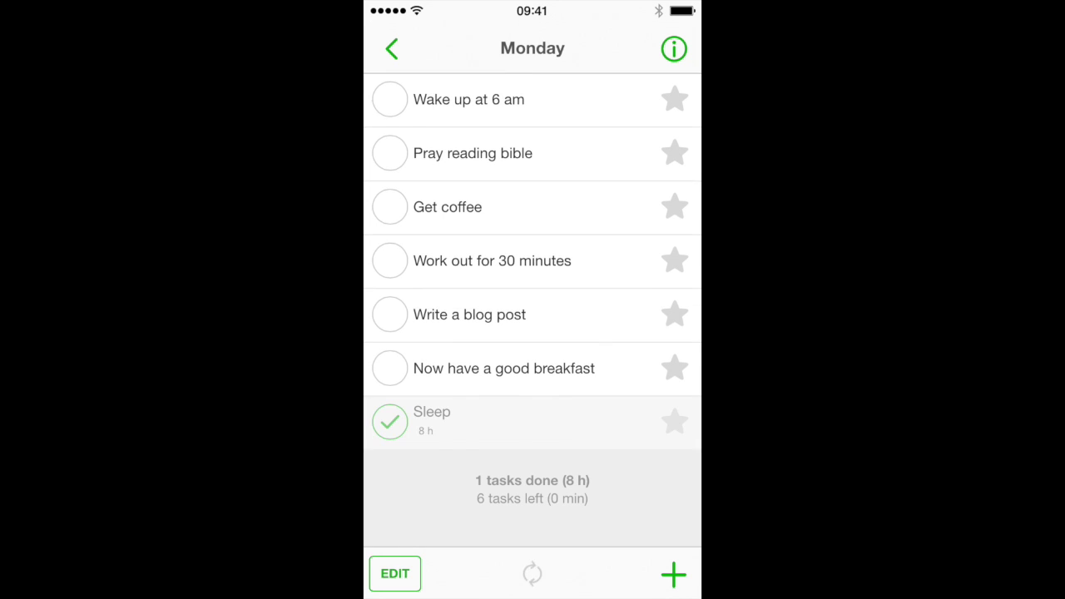